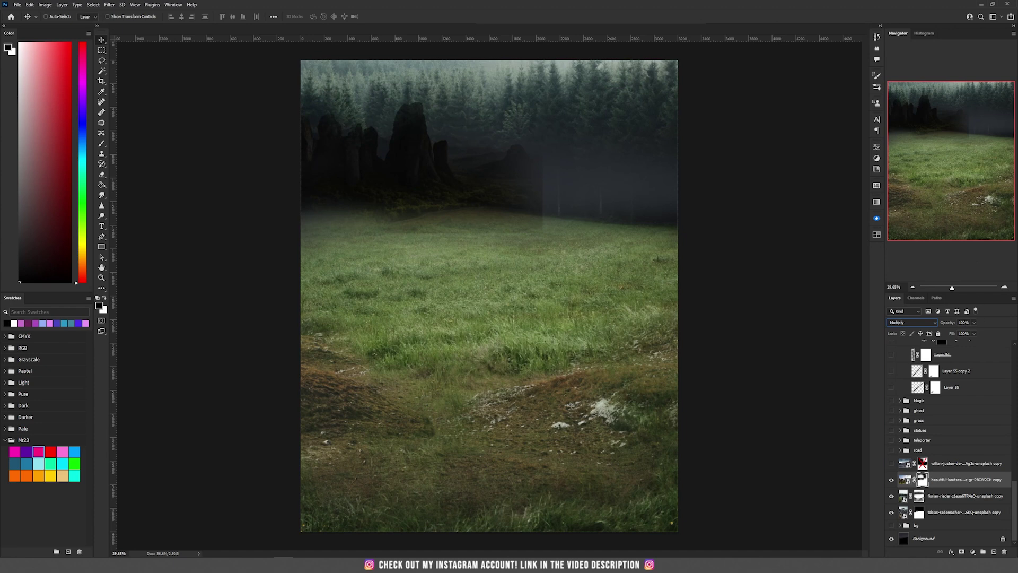
- Set the rock-landscape layer to 40% opacity, and show the mountain photo layer above it in Multiply mode at 30% opacity
{"action": "type", "text": "2"}
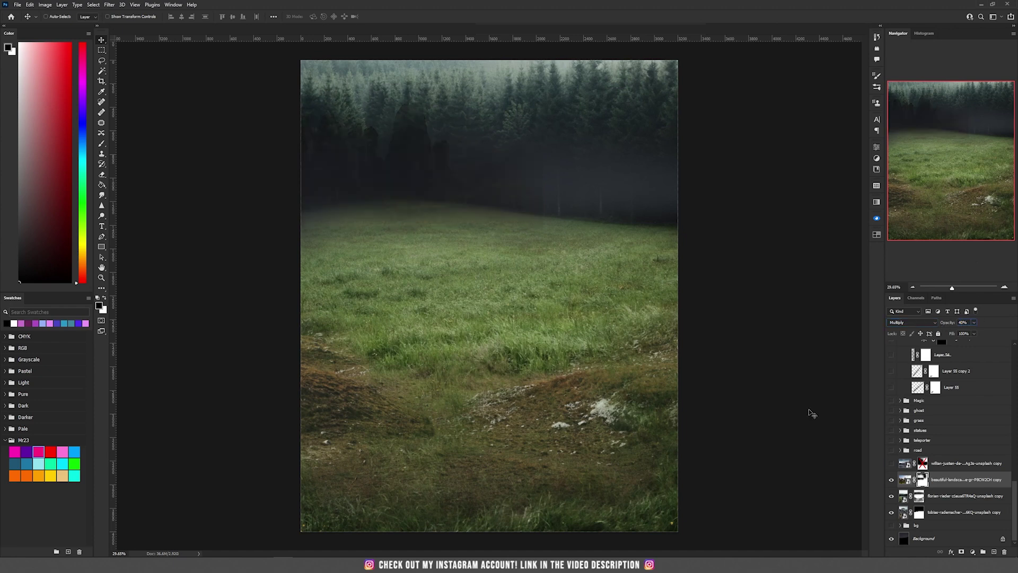
{"action": "left_click", "coordinate": [905, 463]}
{"action": "left_click", "coordinate": [891, 464]}
{"action": "left_click", "coordinate": [891, 464]}
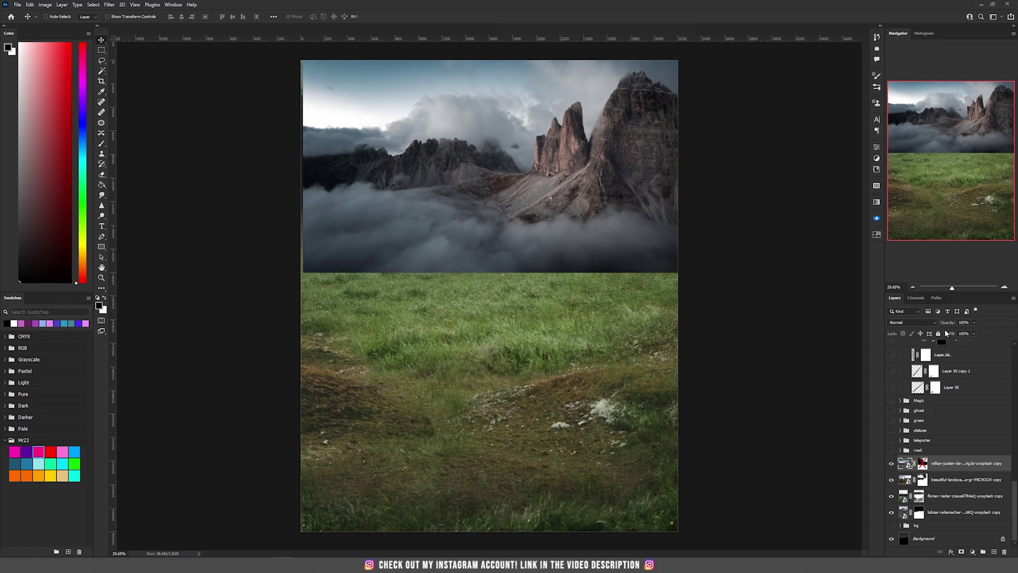
{"action": "left_click", "coordinate": [912, 322]}
{"action": "left_click", "coordinate": [907, 349]}
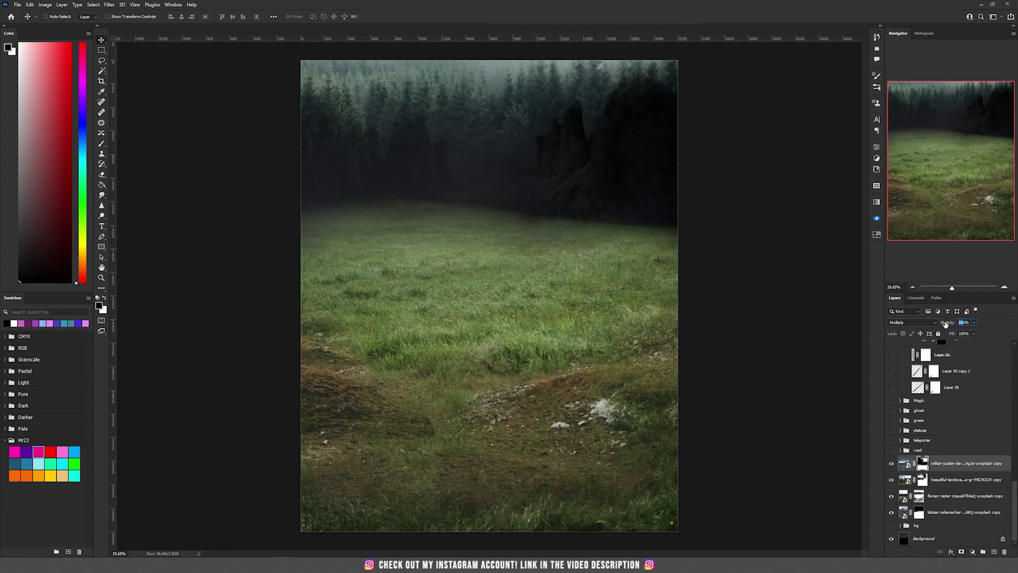
{"action": "type", "text": "20"}
{"action": "key", "text": "Return"}
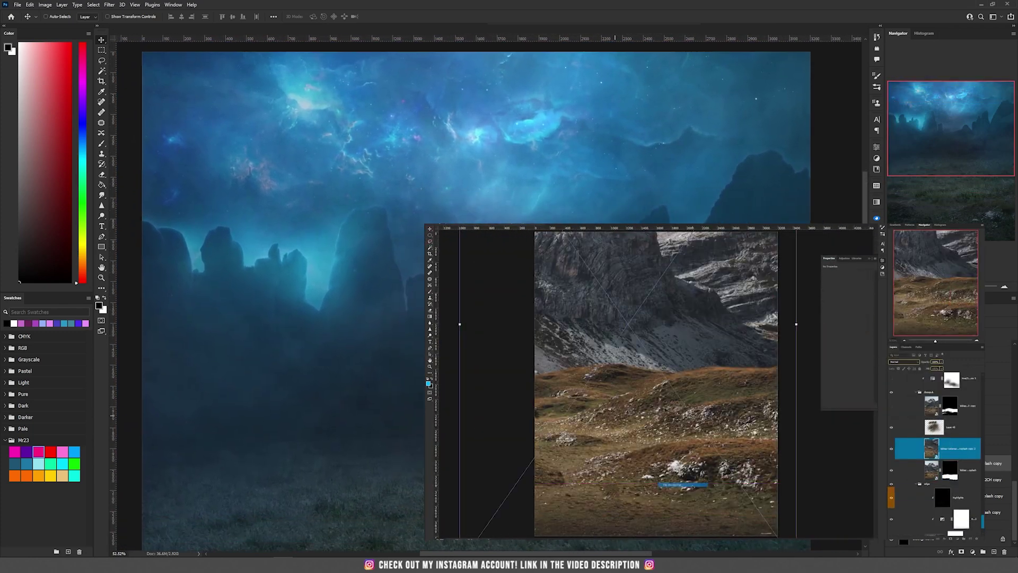
- Expand the bg group and show its ancient stones copy group so the ruins appear in the foreground
{"action": "left_click_drag", "start_coordinate": [615, 415], "coordinate": [605, 345]}
{"action": "scroll", "coordinate": [604, 355], "scroll_direction": "down", "scroll_amount": 4}
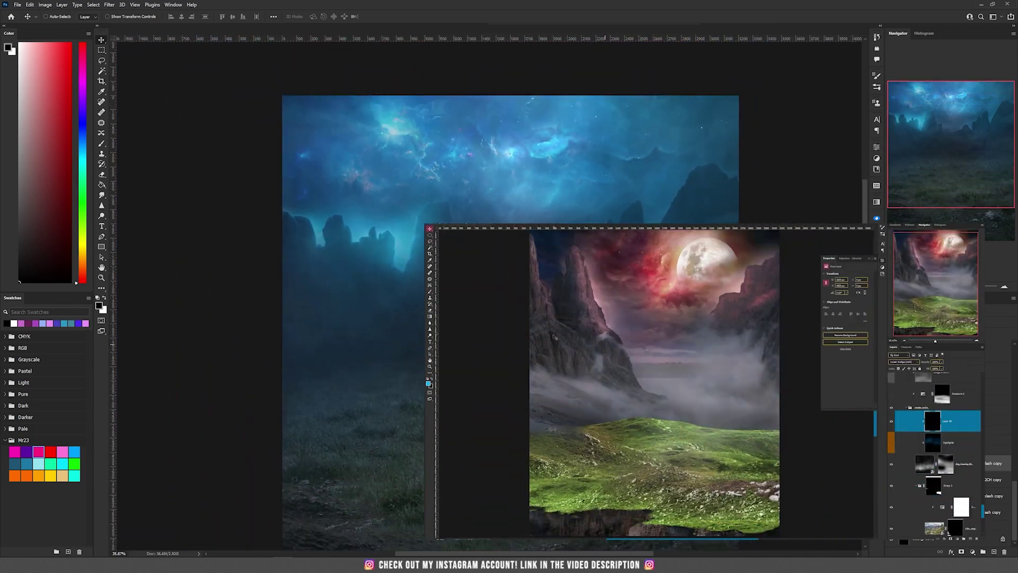
{"action": "left_click_drag", "start_coordinate": [609, 385], "coordinate": [587, 287]}
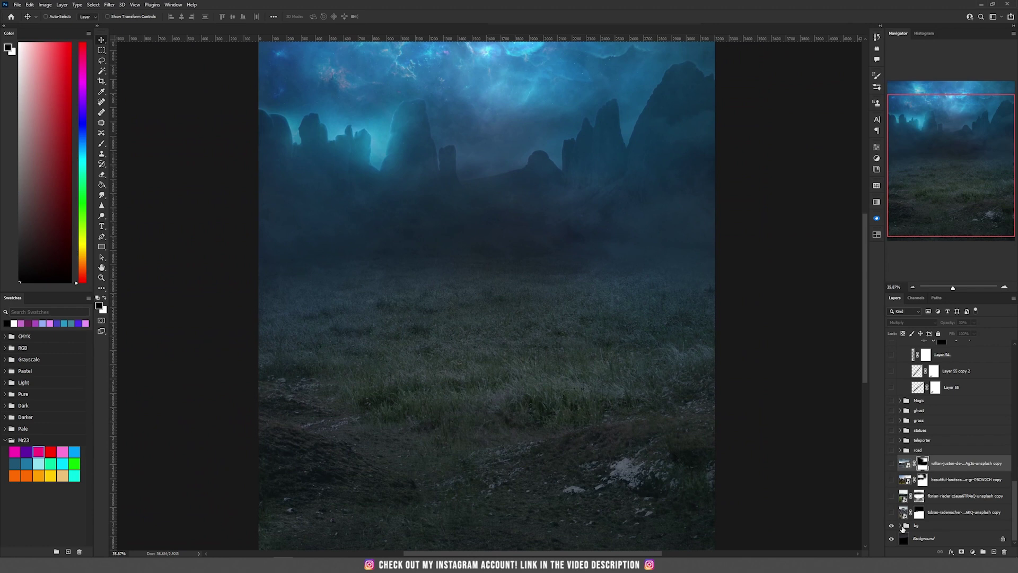
{"action": "scroll", "coordinate": [936, 478], "scroll_direction": "down", "scroll_amount": 3}
{"action": "left_click", "coordinate": [891, 491]}
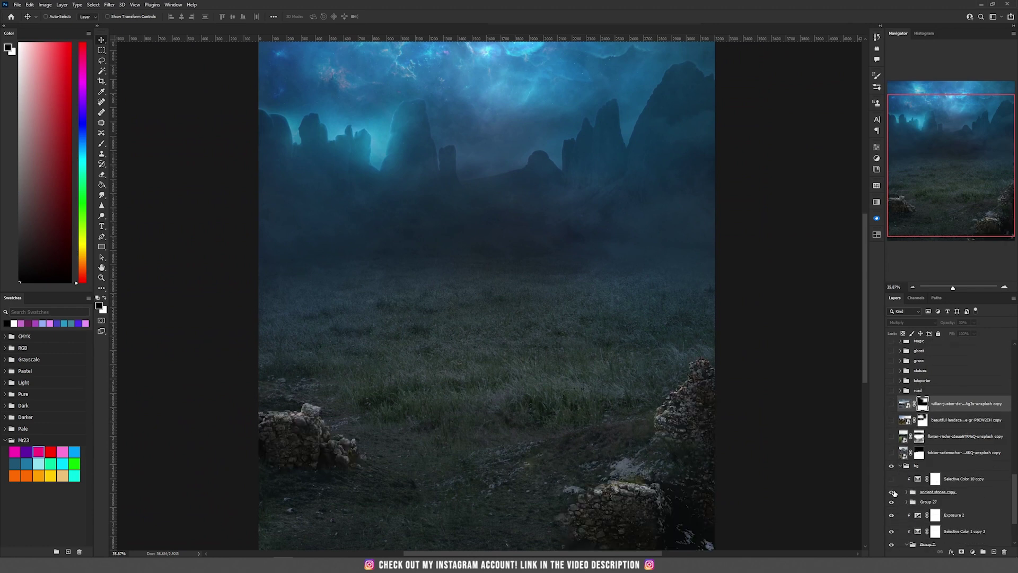
{"action": "scroll", "coordinate": [618, 470], "scroll_direction": "up", "scroll_amount": 6}
{"action": "left_click_drag", "start_coordinate": [646, 448], "coordinate": [551, 262]}
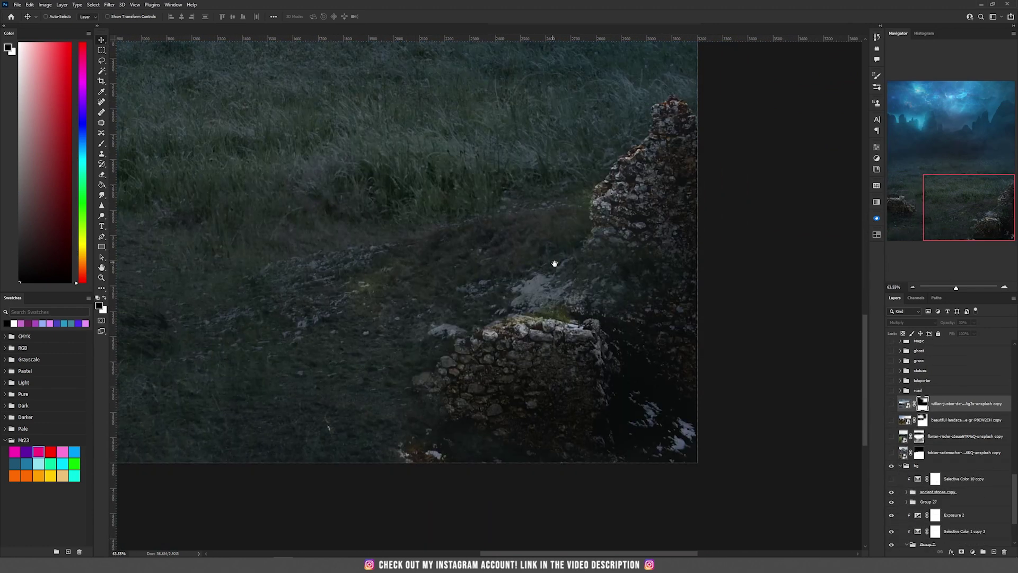
{"action": "scroll", "coordinate": [610, 350], "scroll_direction": "down", "scroll_amount": 4}
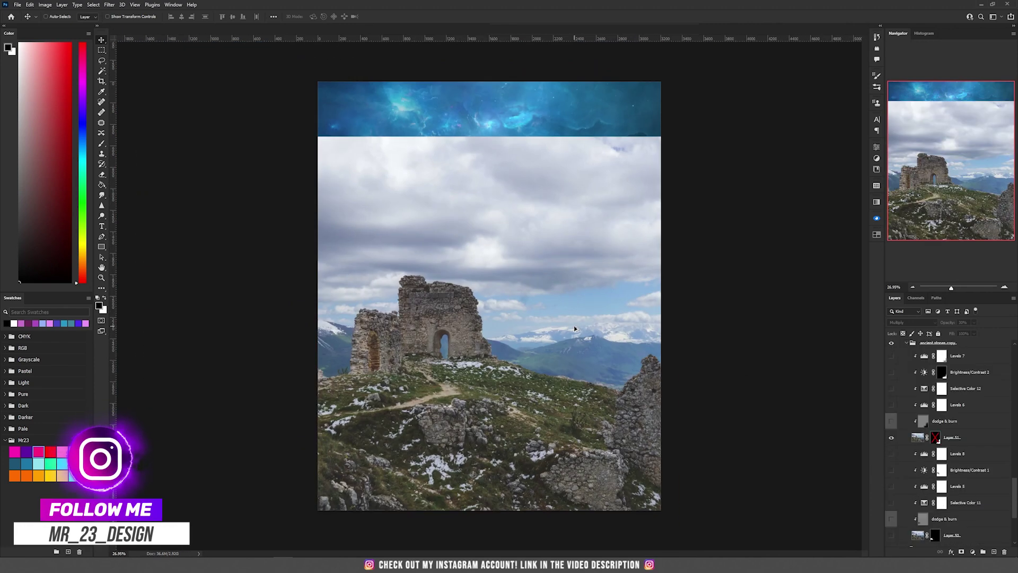
- Re-enable the layer mask on the castle ruins photo so only its foreground stone walls show
{"action": "scroll", "coordinate": [600, 391], "scroll_direction": "up", "scroll_amount": 3}
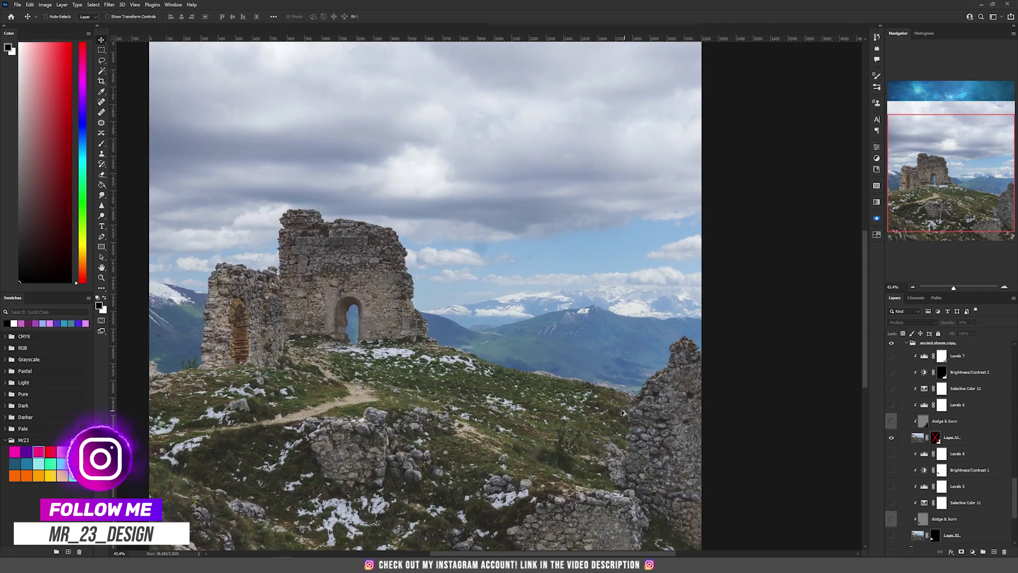
{"action": "scroll", "coordinate": [602, 393], "scroll_direction": "up", "scroll_amount": 3}
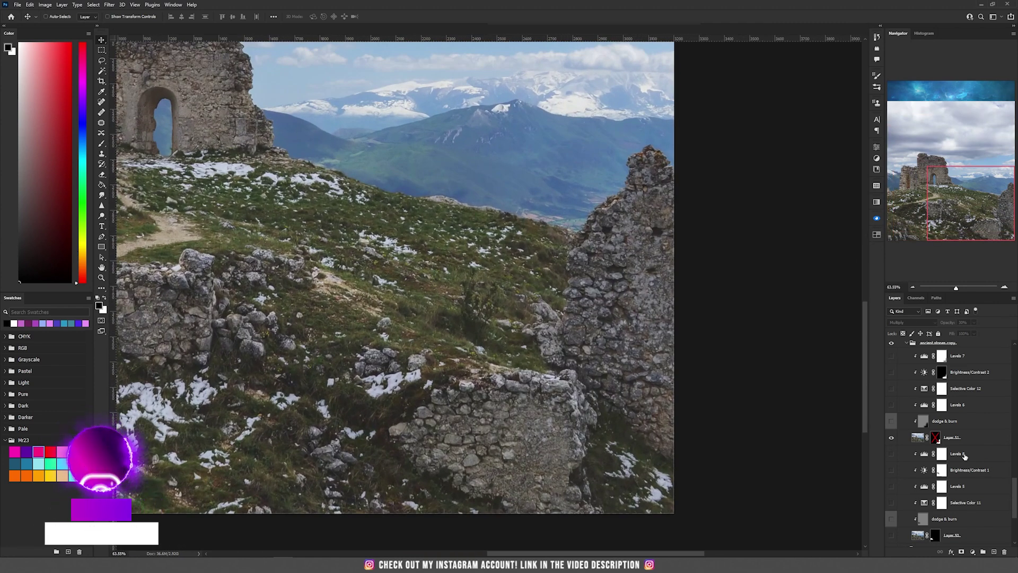
{"action": "left_click", "coordinate": [936, 438], "text": "shift"}
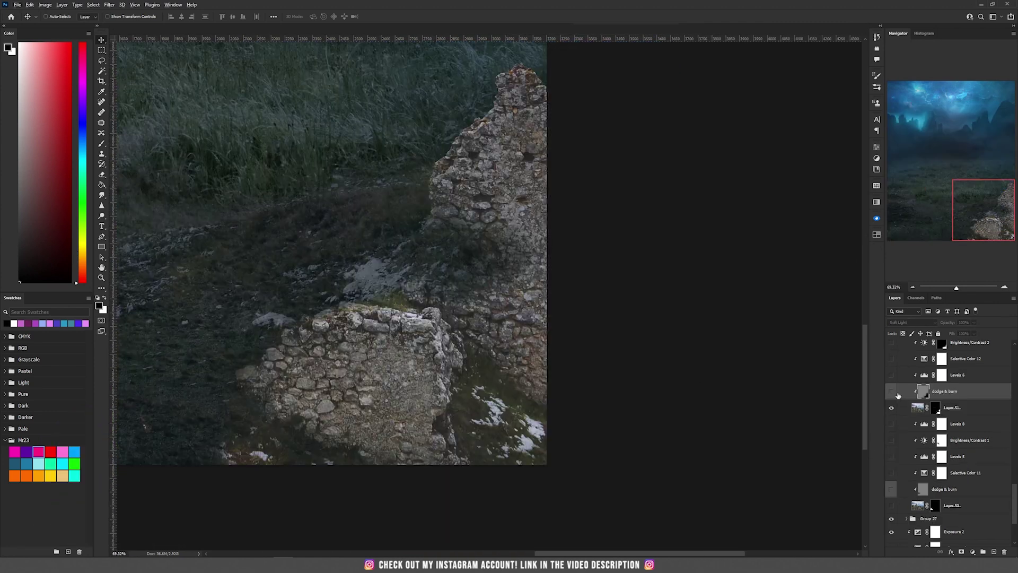
- Hide the dodge & burn layer again and create a clipped, gray-filled Soft Light layer above it
{"action": "left_click", "coordinate": [893, 392]}
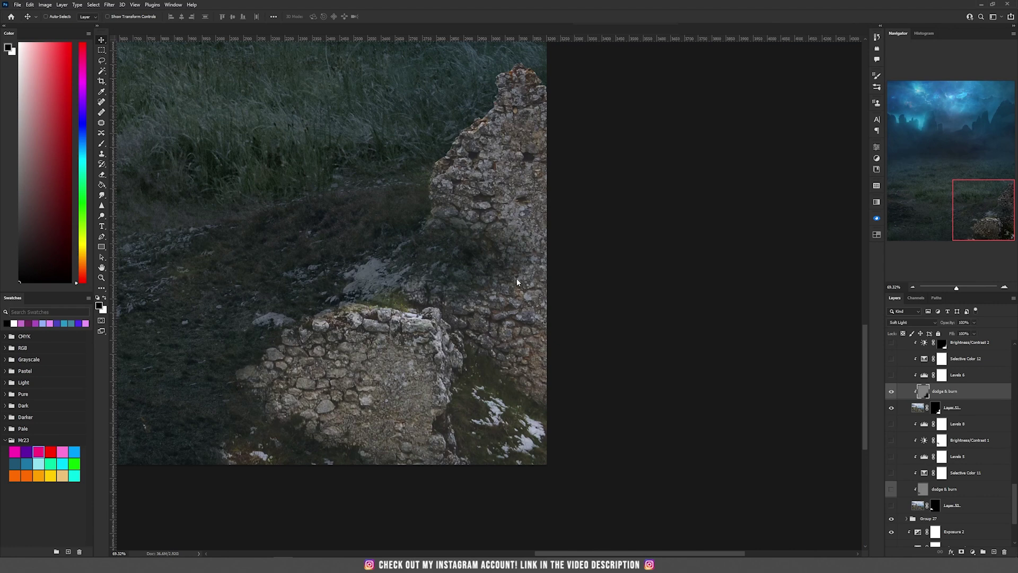
{"action": "left_click", "coordinate": [891, 391]}
{"action": "left_click", "coordinate": [62, 5]}
{"action": "mouse_move", "coordinate": [106, 13]}
{"action": "left_click", "coordinate": [164, 13]}
{"action": "left_click", "coordinate": [473, 202]}
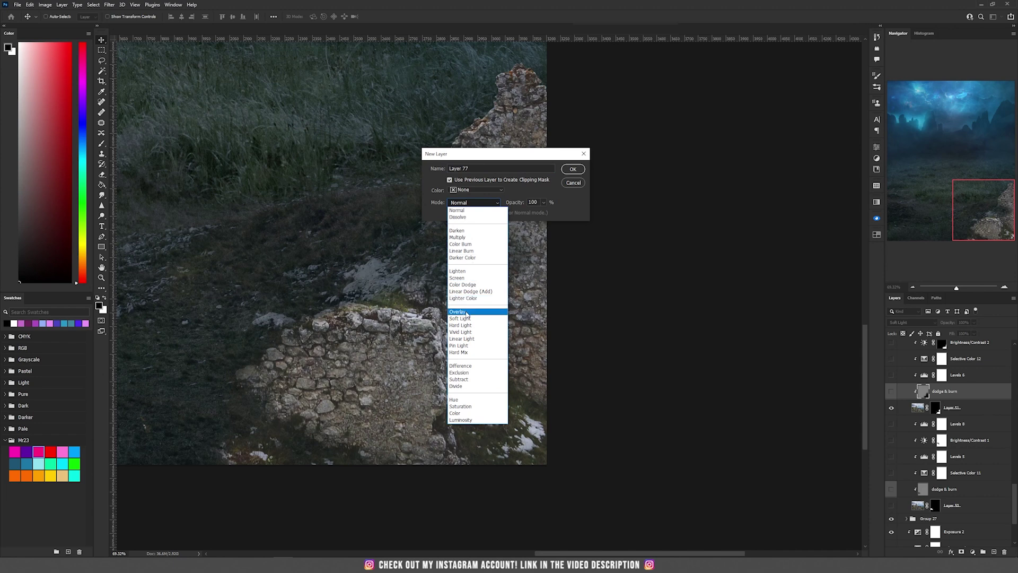
{"action": "left_click", "coordinate": [468, 318]}
{"action": "left_click", "coordinate": [572, 169]}
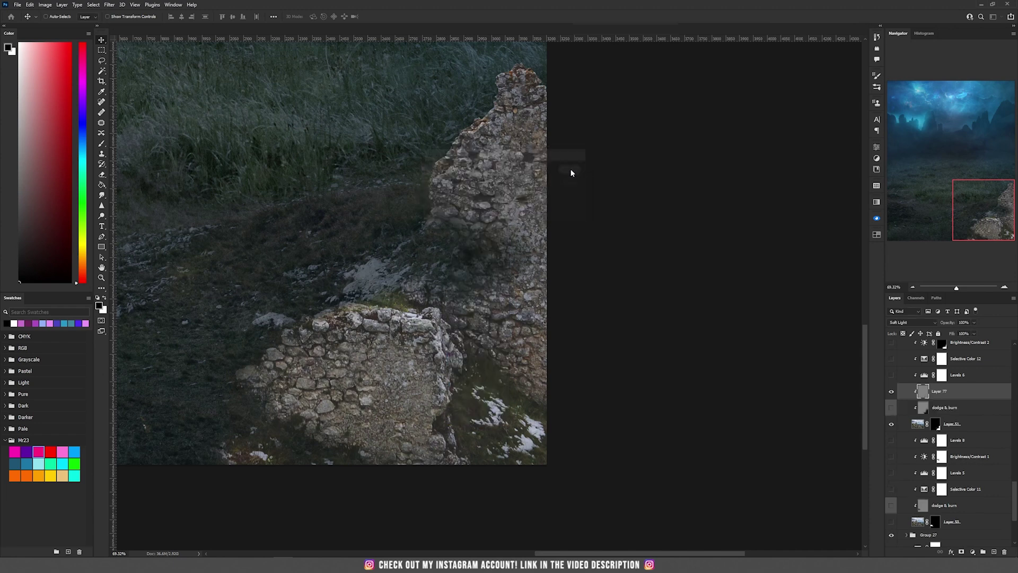
- Brush black over the low stone wall to darken it, and white along the tall wall's edge to lighten it
{"action": "key", "text": "b"}
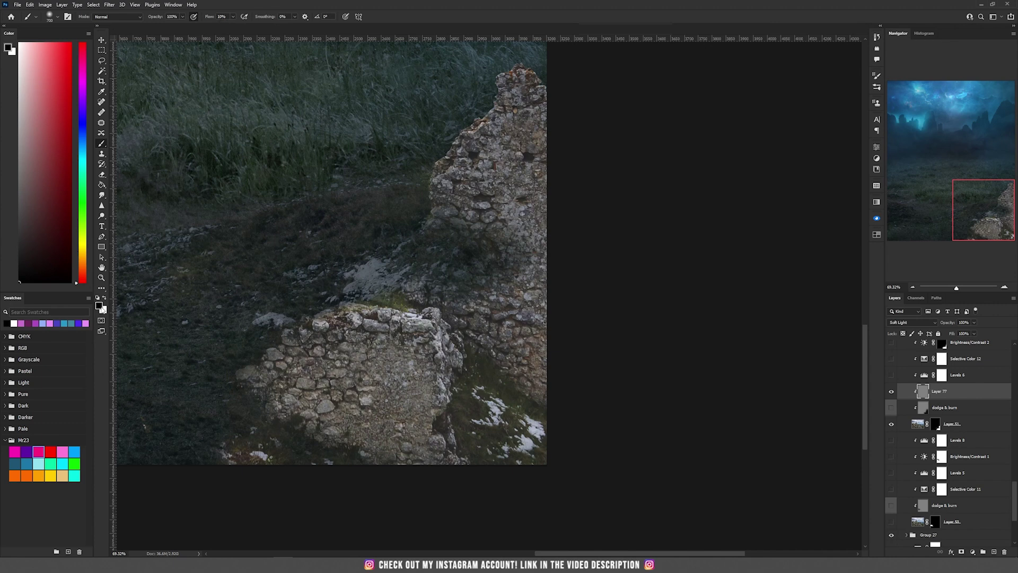
{"action": "mouse_move", "coordinate": [350, 413]}
{"action": "left_mouse_down"}
{"action": "mouse_move", "coordinate": [357, 397]}
{"action": "mouse_move", "coordinate": [513, 404]}
{"action": "mouse_move", "coordinate": [565, 149]}
{"action": "mouse_move", "coordinate": [535, 123]}
{"action": "mouse_move", "coordinate": [546, 416]}
{"action": "mouse_move", "coordinate": [332, 415]}
{"action": "left_mouse_up"}
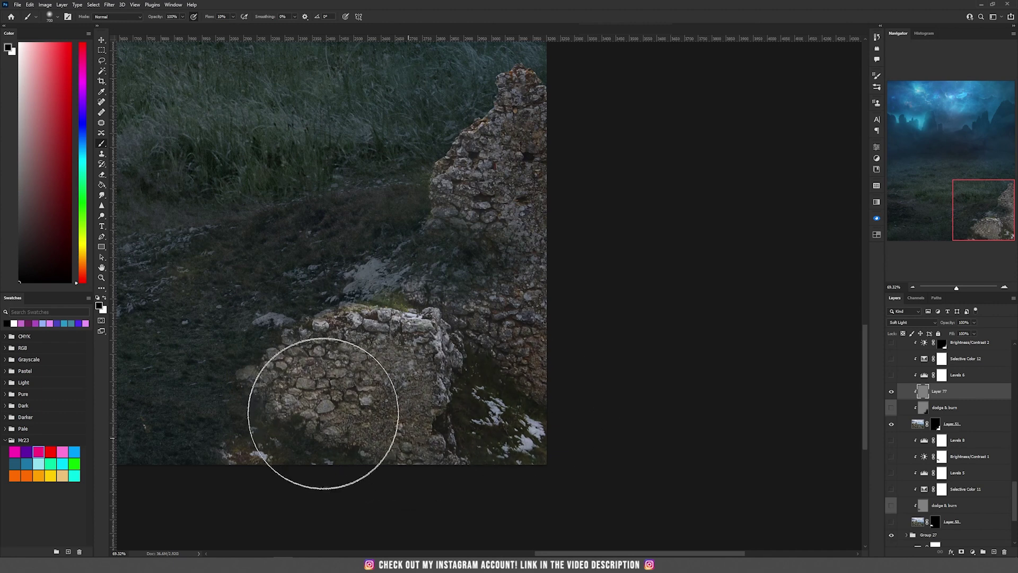
{"action": "left_click", "coordinate": [102, 216]}
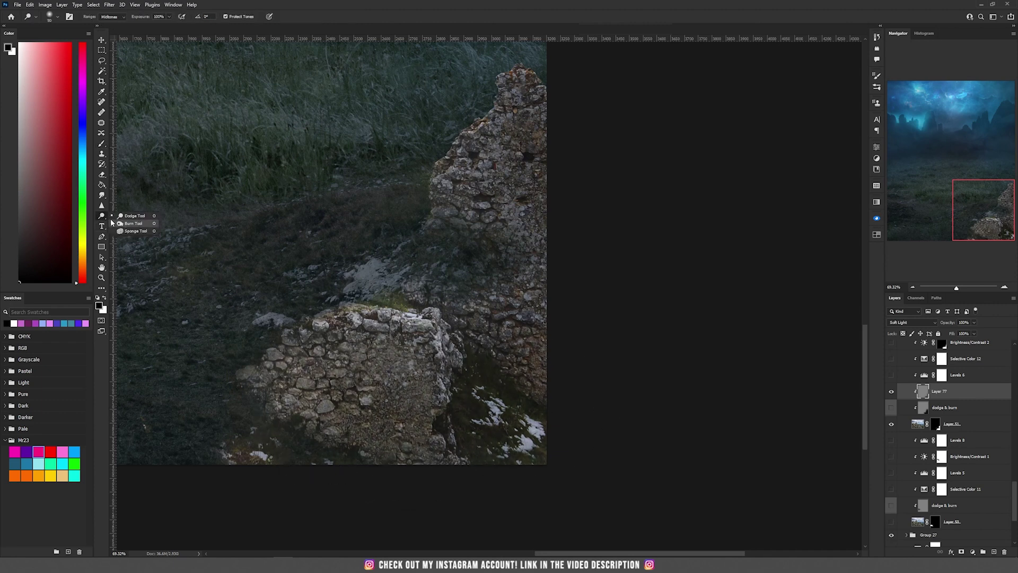
{"action": "key", "text": "b"}
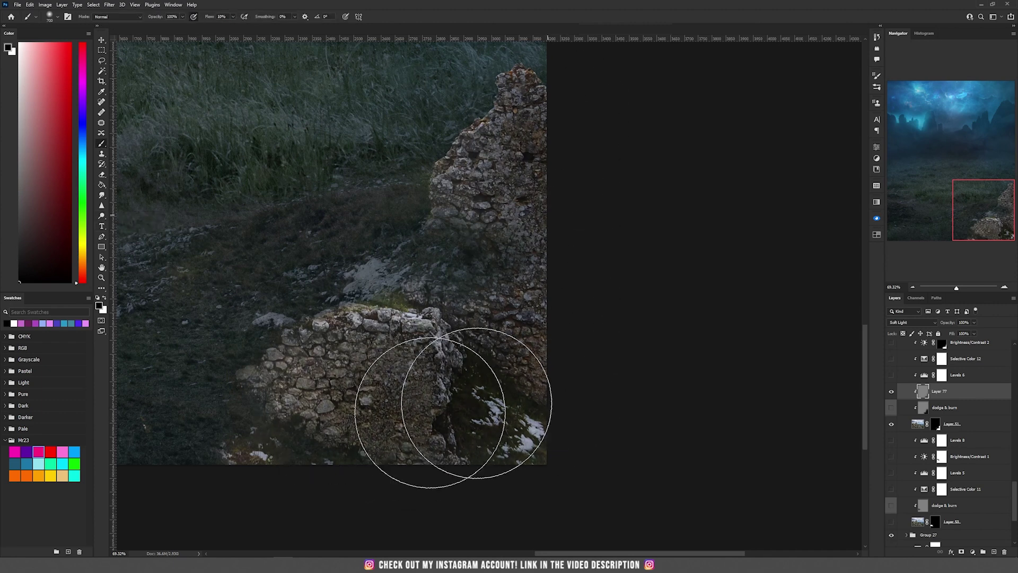
{"action": "left_click", "coordinate": [105, 299]}
{"action": "mouse_move", "coordinate": [480, 91]}
{"action": "left_mouse_down"}
{"action": "mouse_move", "coordinate": [385, 117]}
{"action": "mouse_move", "coordinate": [488, 98]}
{"action": "mouse_move", "coordinate": [471, 163]}
{"action": "mouse_move", "coordinate": [436, 226]}
{"action": "left_mouse_up"}
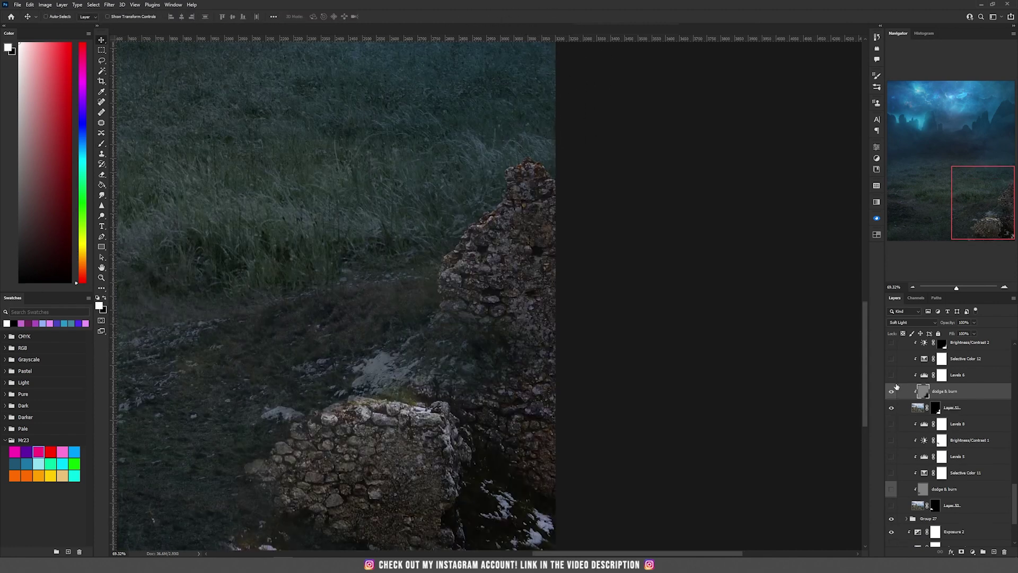
- Show the Levels 6 adjustment above dodge & burn, open its settings, and try raising the output white level to 255
{"action": "left_click", "coordinate": [892, 375]}
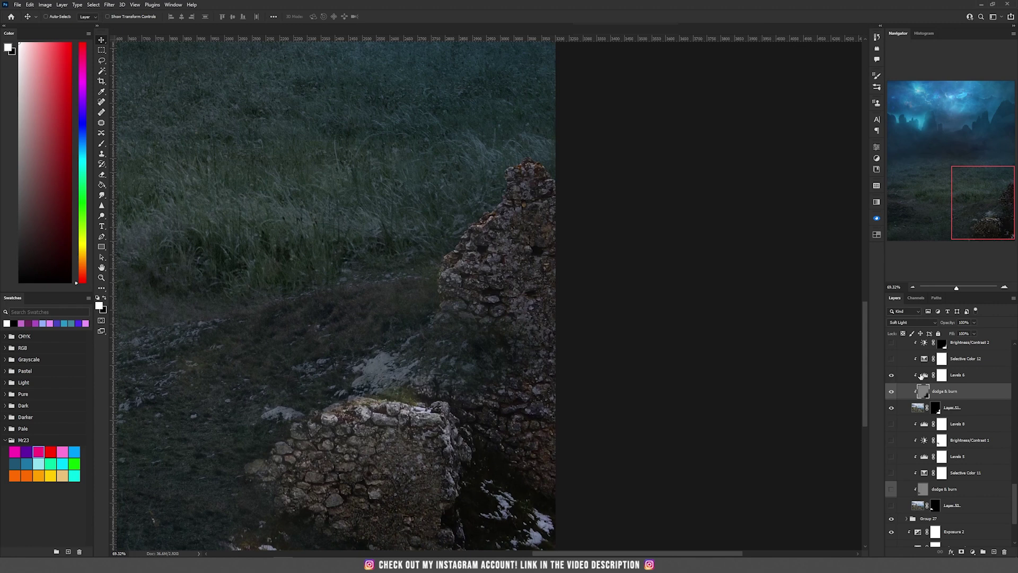
{"action": "left_click", "coordinate": [924, 377]}
{"action": "double_click", "coordinate": [925, 377]}
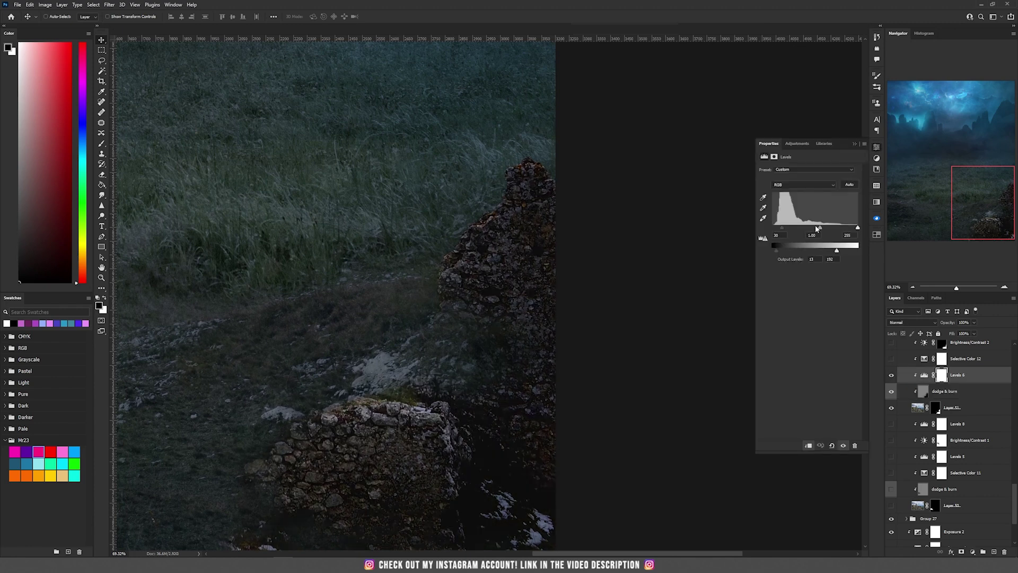
{"action": "left_click_drag", "start_coordinate": [838, 249], "coordinate": [866, 250]}
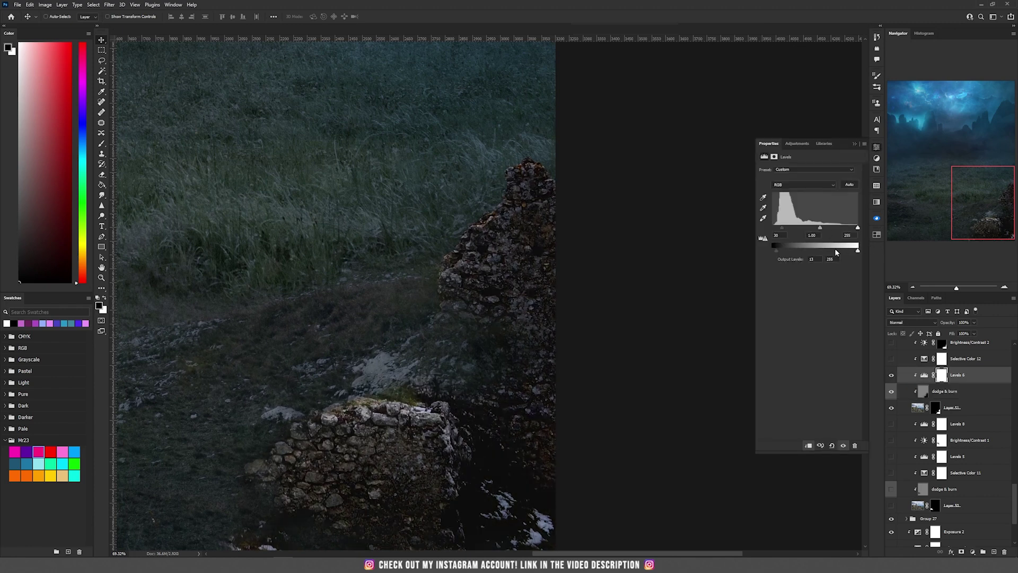
{"action": "key", "text": "ctrl+z"}
- Show the Selective Color 12 adjustment above Levels 6, open its settings and check its blend mode
{"action": "scroll", "coordinate": [959, 393], "scroll_direction": "up", "scroll_amount": 1}
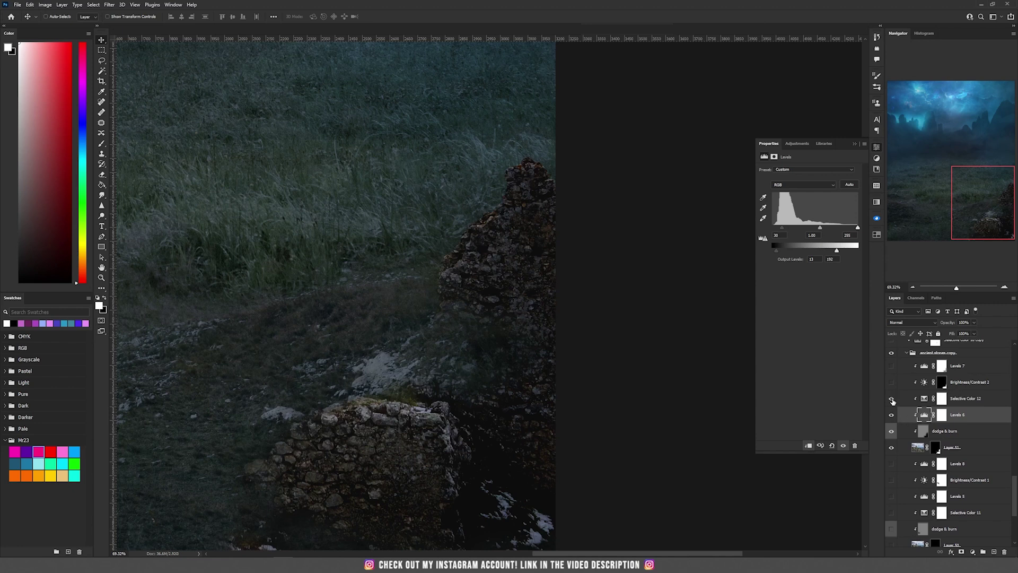
{"action": "left_click", "coordinate": [925, 400]}
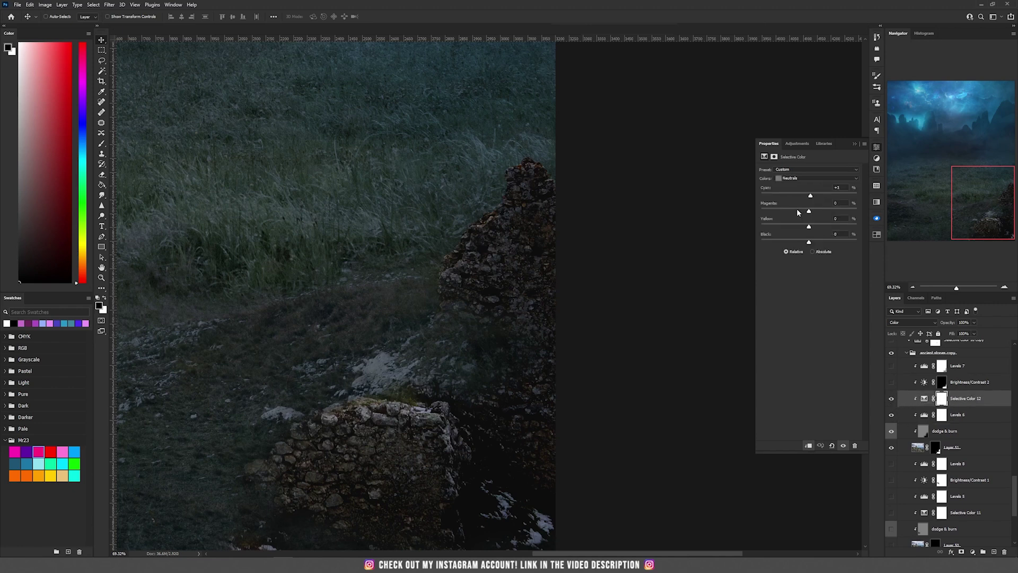
{"action": "left_click", "coordinate": [910, 323]}
{"action": "left_click", "coordinate": [911, 324]}
- Show the Brightness/Contrast 2 and Levels 7 adjustments of the ruins and open the settings of each
{"action": "left_click", "coordinate": [975, 387]}
{"action": "left_click", "coordinate": [890, 382]}
{"action": "left_click", "coordinate": [891, 382]}
{"action": "left_click", "coordinate": [925, 382]}
{"action": "key", "text": "x"}
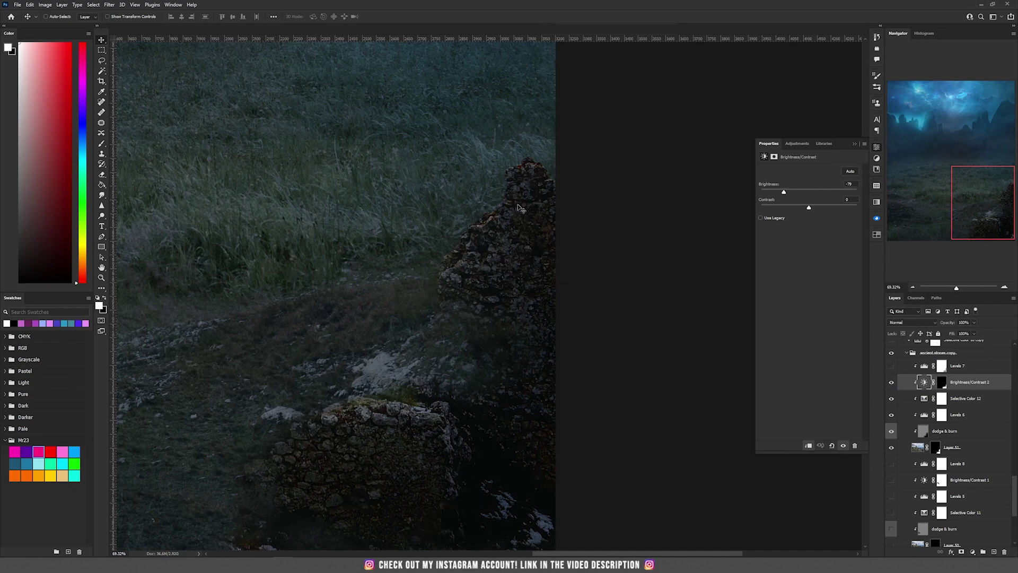
{"action": "left_click", "coordinate": [894, 367]}
{"action": "left_click", "coordinate": [926, 367]}
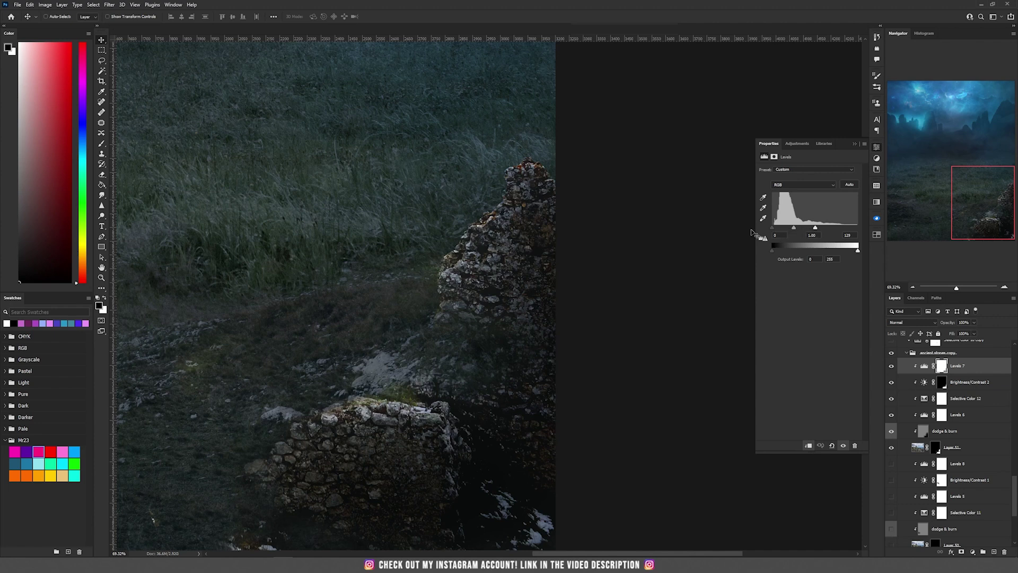
- Examine how the stone ruins on both sides blend into the dark meadow and the overall scene
{"action": "left_click_drag", "start_coordinate": [489, 317], "coordinate": [840, 197]}
{"action": "left_click_drag", "start_coordinate": [358, 274], "coordinate": [465, 357]}
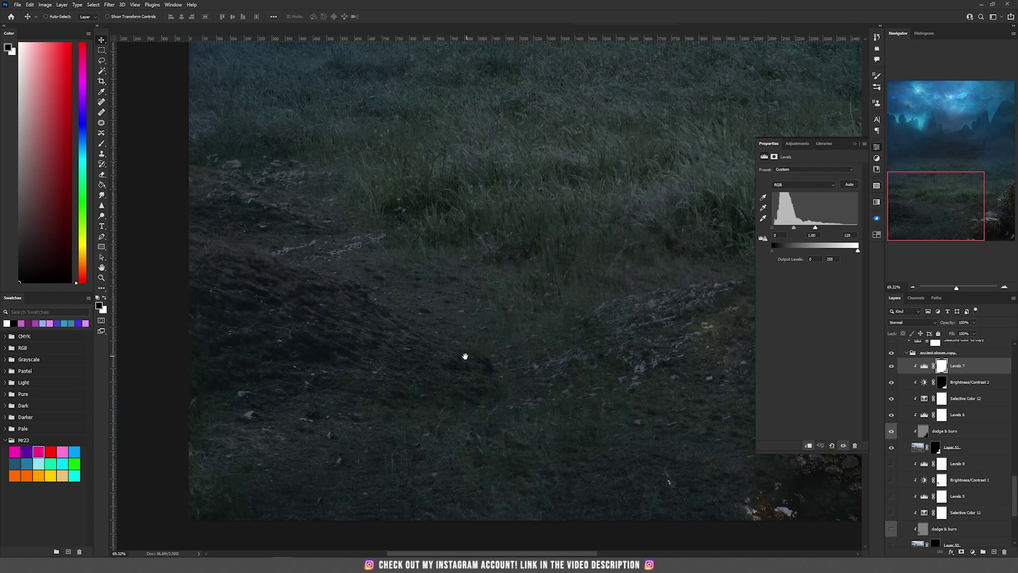
{"action": "scroll", "coordinate": [904, 525], "scroll_direction": "down", "scroll_amount": 1}
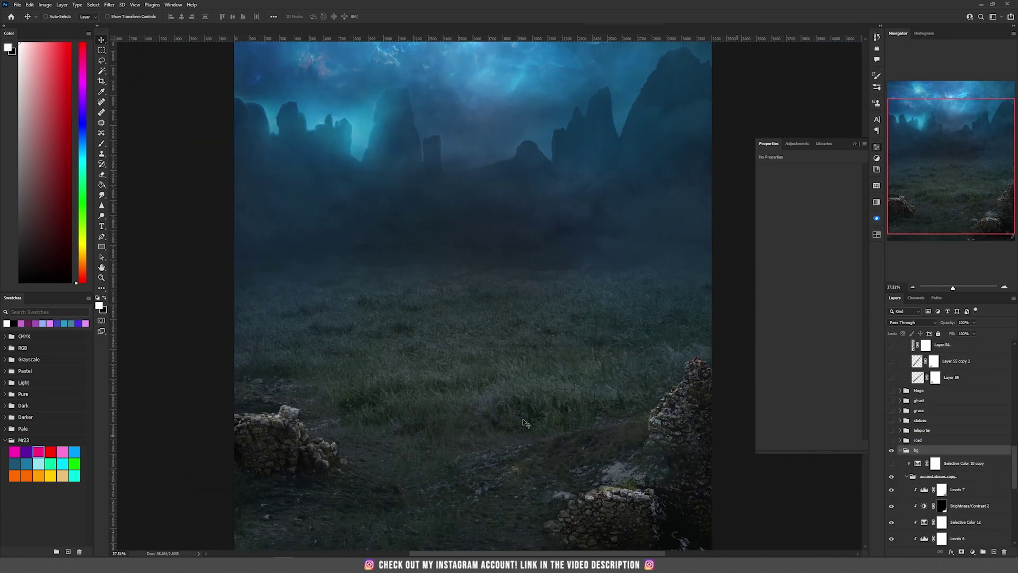
{"action": "scroll", "coordinate": [525, 422], "scroll_direction": "up", "scroll_amount": 2}
{"action": "scroll", "coordinate": [493, 245], "scroll_direction": "down", "scroll_amount": 3}
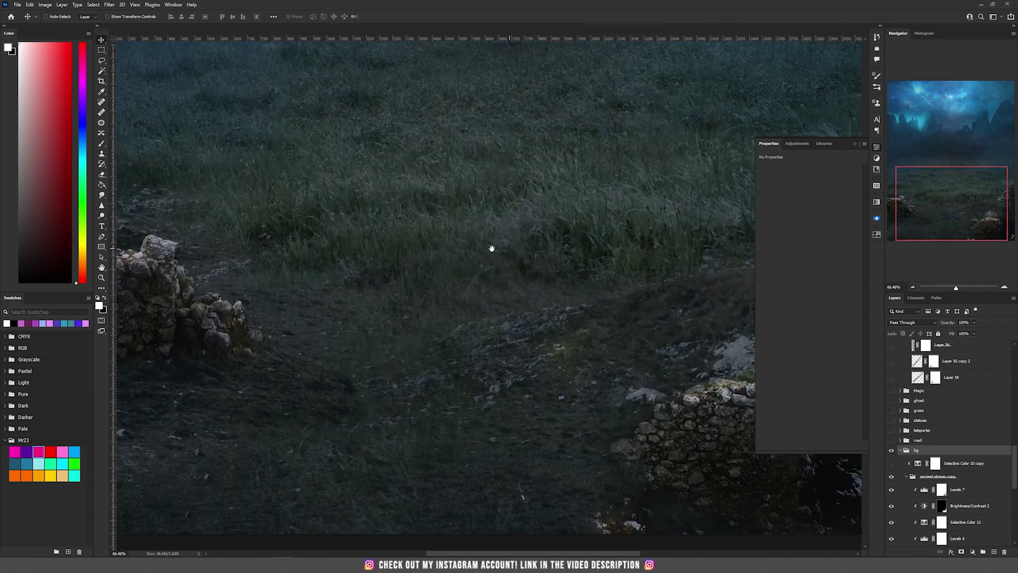
{"action": "scroll", "coordinate": [493, 251], "scroll_direction": "down", "scroll_amount": 2}
{"action": "scroll", "coordinate": [486, 265], "scroll_direction": "up", "scroll_amount": 4}
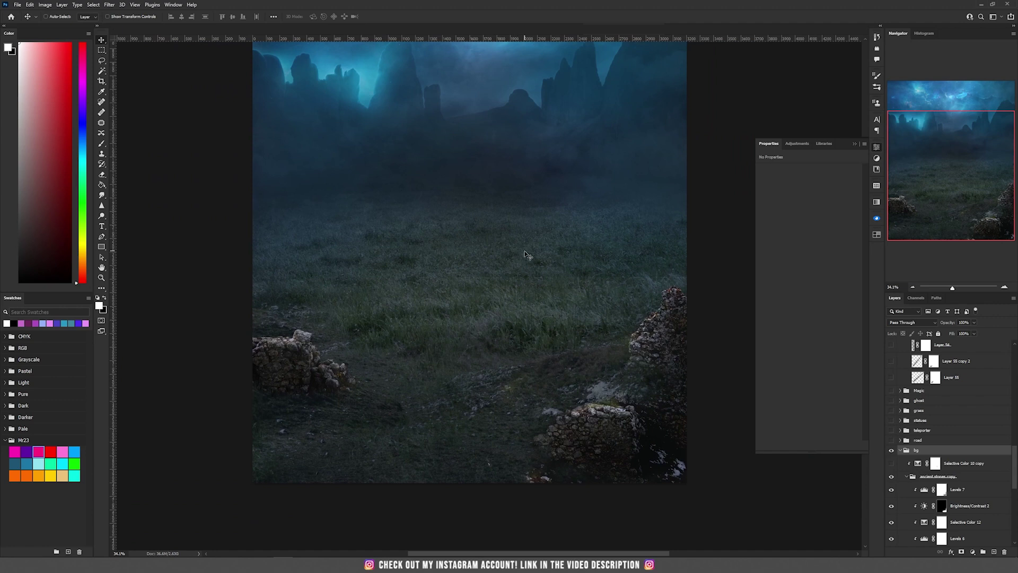
{"action": "scroll", "coordinate": [536, 265], "scroll_direction": "up", "scroll_amount": 2}
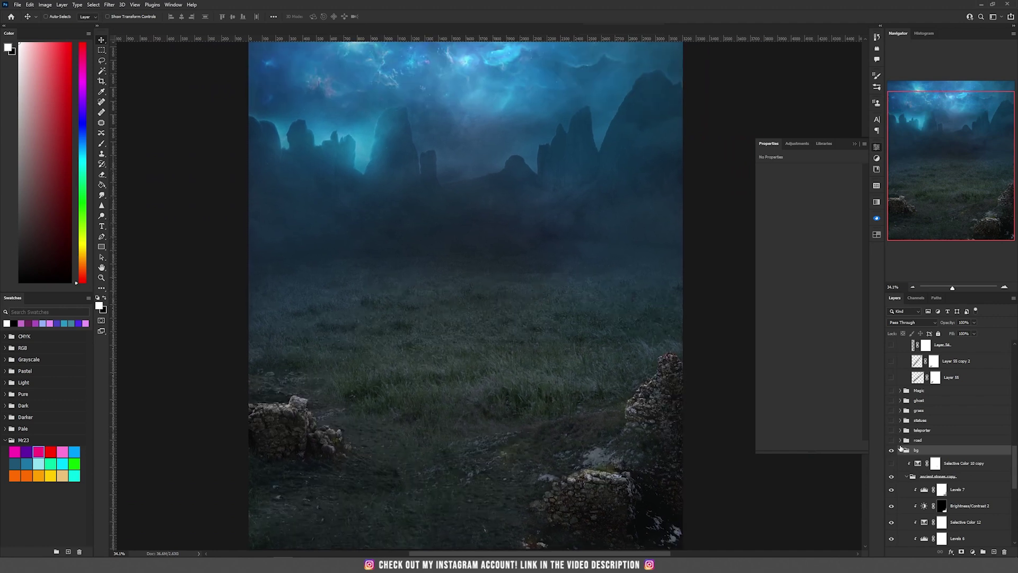
- Expand and show the road group, and disable the layer mask on its forest path photo
{"action": "left_click", "coordinate": [900, 440]}
{"action": "scroll", "coordinate": [928, 444], "scroll_direction": "down", "scroll_amount": 3}
{"action": "left_click", "coordinate": [925, 419], "text": "shift"}
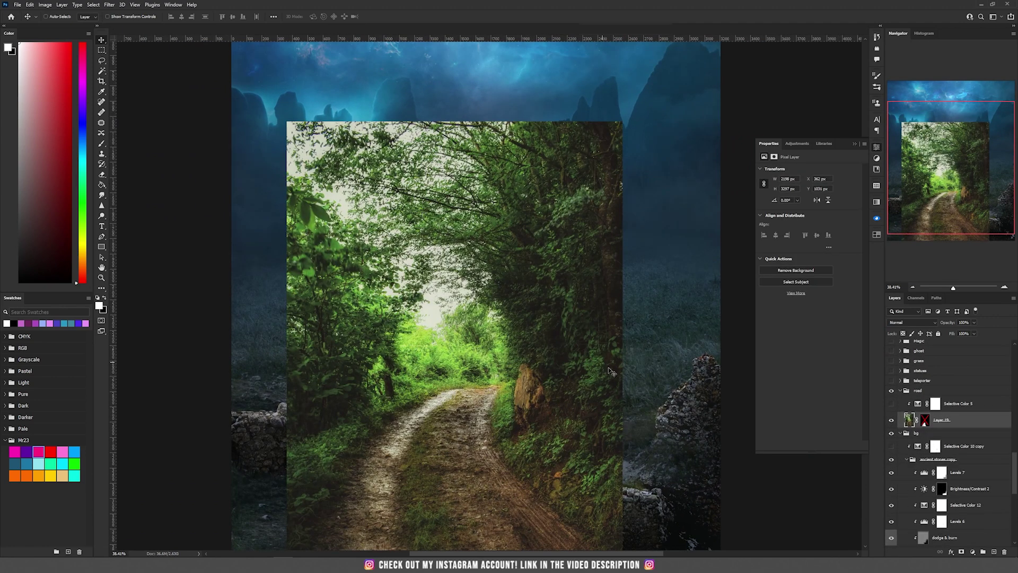
- Set the forest path photo's blend mode to Lighten and re-enable its layer mask
{"action": "left_click_drag", "start_coordinate": [559, 372], "coordinate": [552, 347]}
{"action": "scroll", "coordinate": [545, 302], "scroll_direction": "up", "scroll_amount": 2}
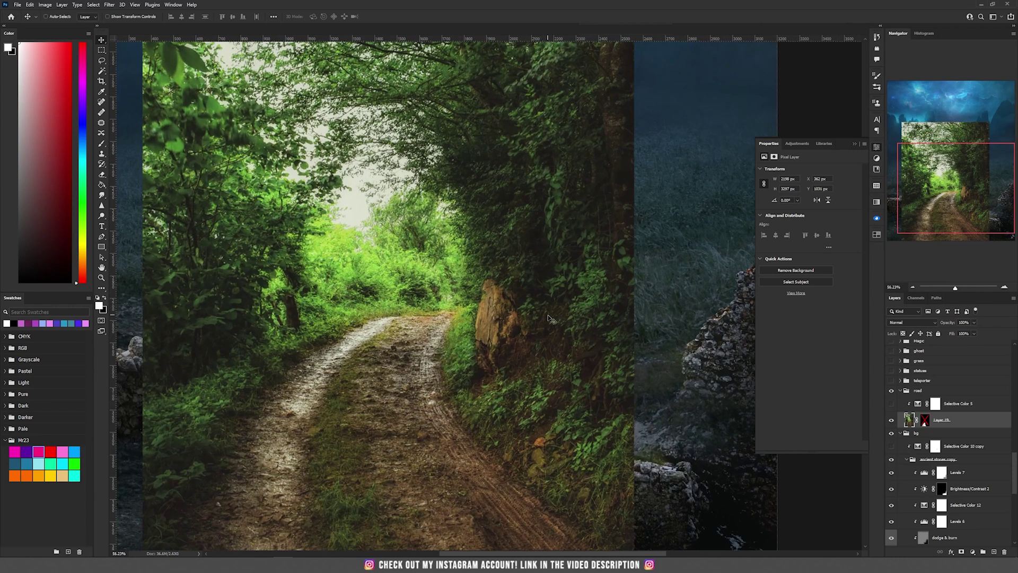
{"action": "left_click", "coordinate": [909, 320]}
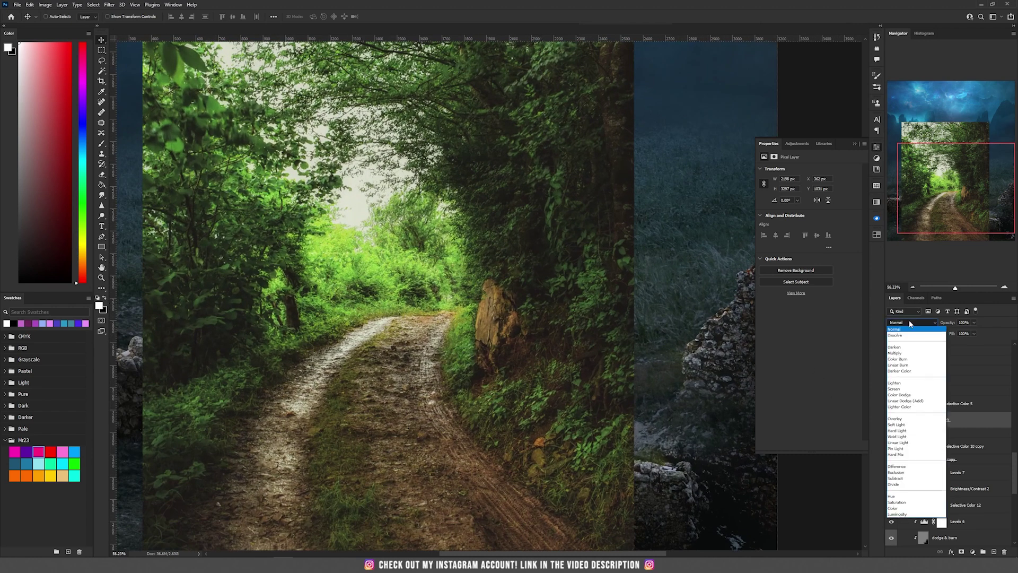
{"action": "left_click", "coordinate": [893, 381]}
{"action": "left_click", "coordinate": [925, 420], "text": "shift"}
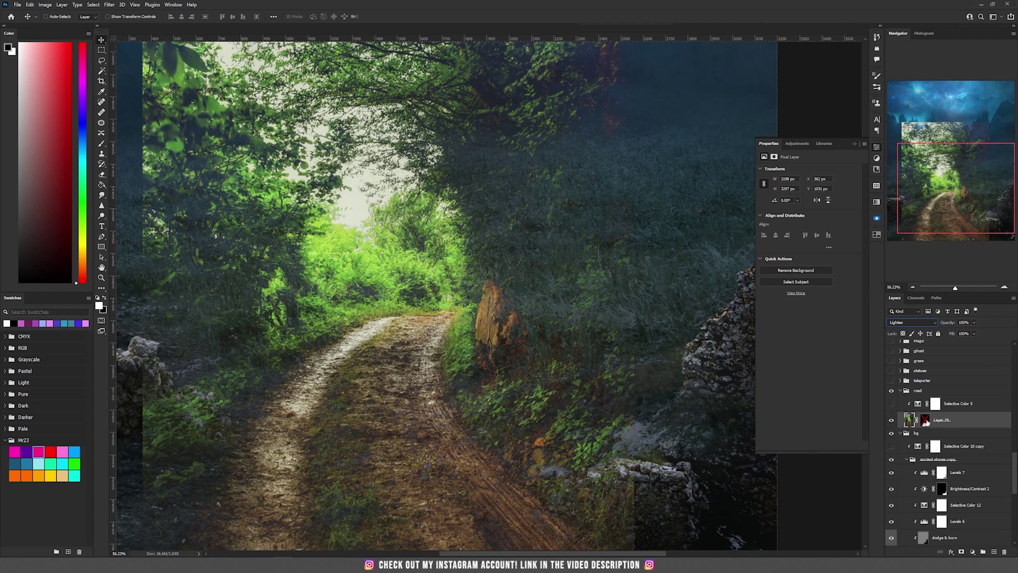
{"action": "left_click_drag", "start_coordinate": [416, 369], "coordinate": [438, 318]}
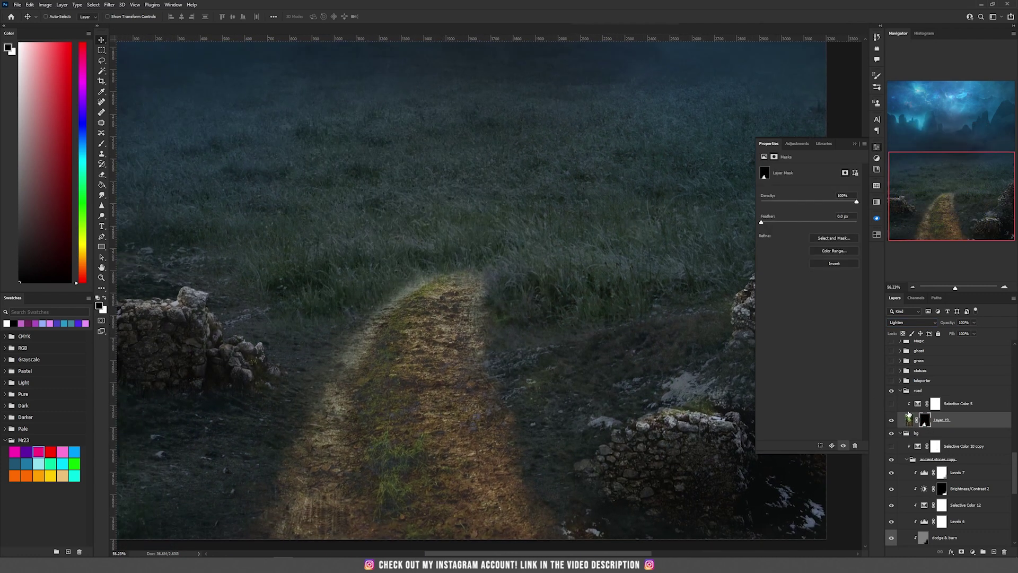
- Show the Selective Color 5 adjustment above the path photo, open its settings and check its blend mode
{"action": "left_click", "coordinate": [949, 408]}
{"action": "left_click", "coordinate": [891, 404]}
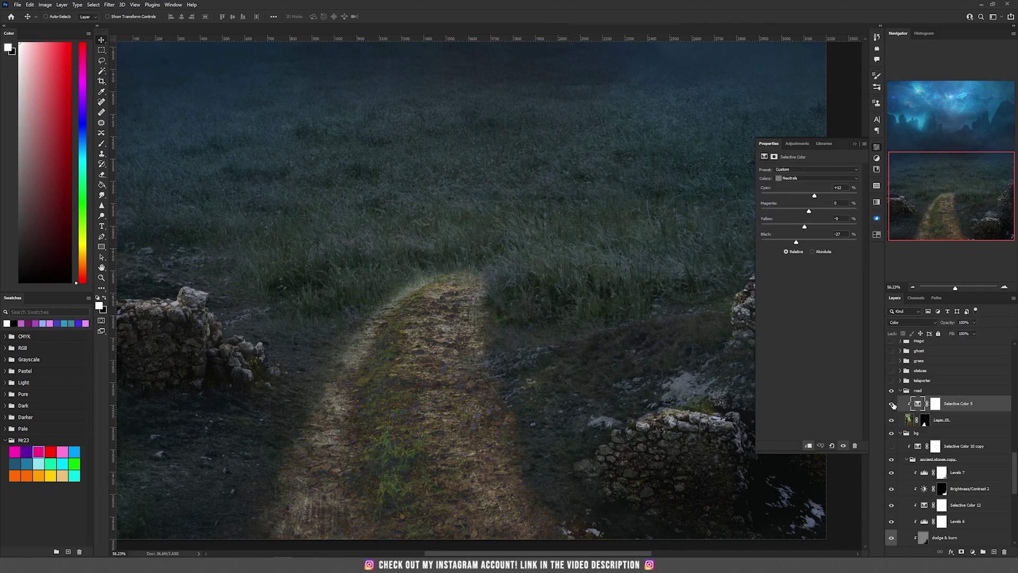
{"action": "left_click", "coordinate": [909, 323]}
{"action": "left_click", "coordinate": [907, 324]}
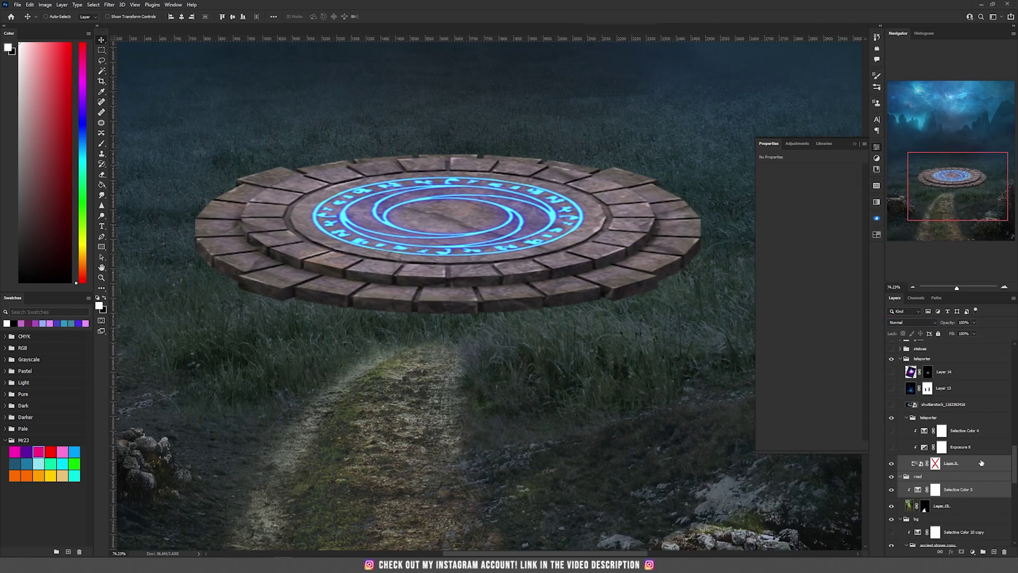
- Try masking the lower edge of the duplicated stone platform with an enlarged grass brush so the grass overlaps the stones
{"action": "left_click", "coordinate": [981, 463]}
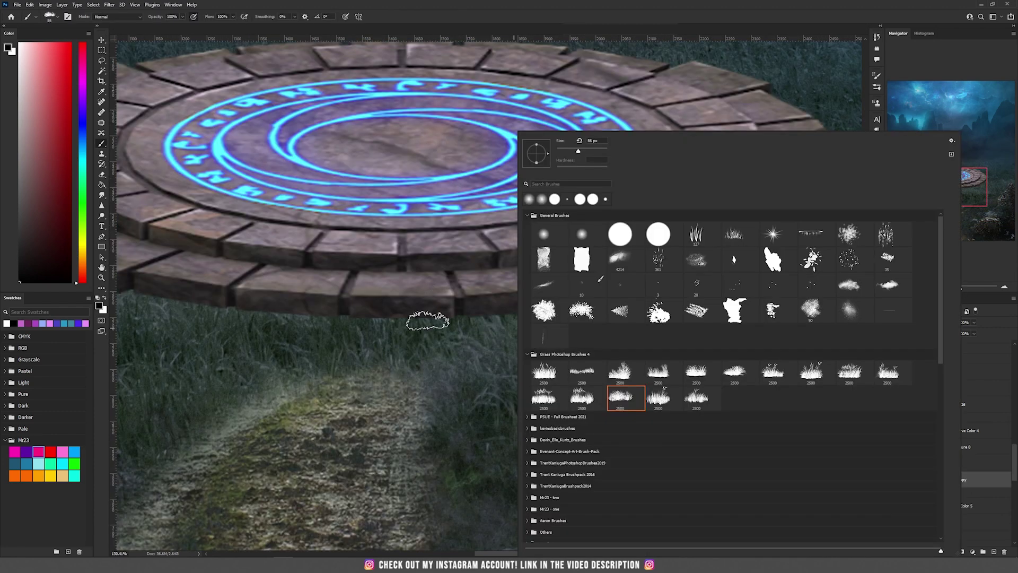
{"action": "key", "text": "Escape"}
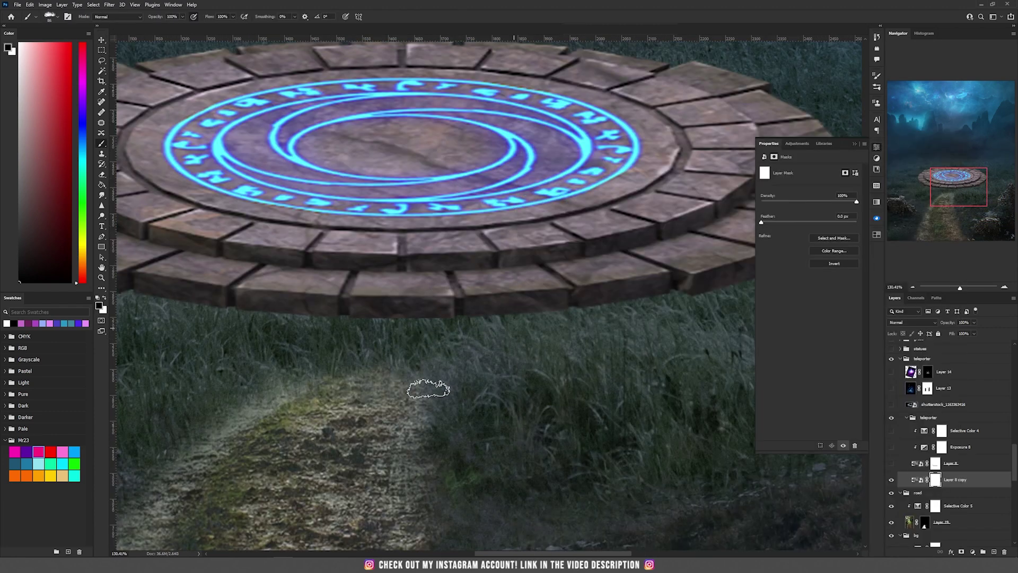
{"action": "key", "text": "]"}
{"action": "key", "text": "]"}
{"action": "key", "text": "bracketright"}
{"action": "key", "text": "bracketright"}
{"action": "key", "text": "bracketright"}
{"action": "key", "text": "bracketright"}
{"action": "left_click", "coordinate": [487, 335]}
{"action": "left_click", "coordinate": [586, 323]}
{"action": "left_click", "coordinate": [636, 314]}
{"action": "left_click_drag", "start_coordinate": [674, 308], "coordinate": [392, 374]}
{"action": "left_click", "coordinate": [419, 367]}
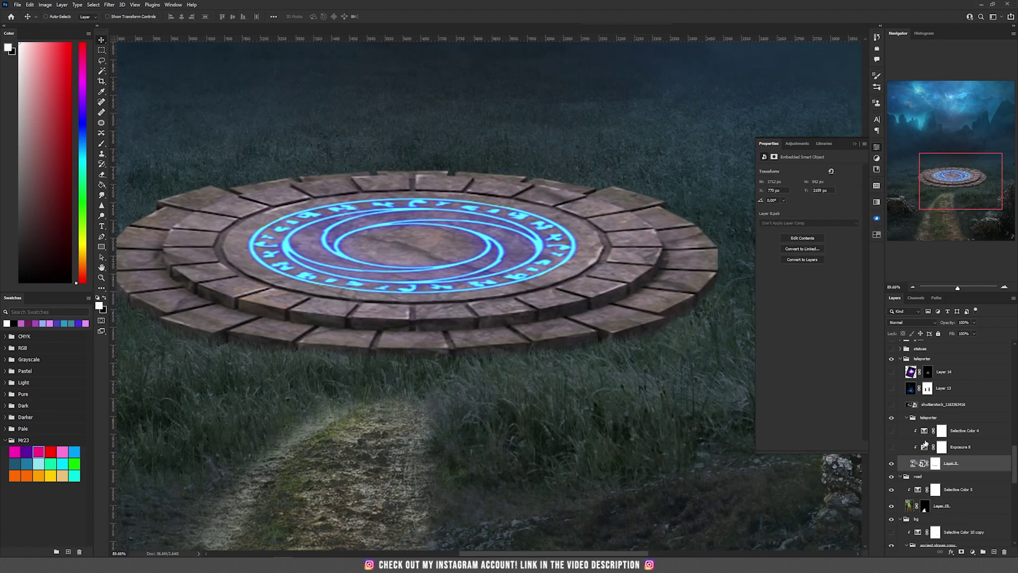
- Show the platform's Exposure and Selective Color 4 adjustments and open the settings of each
{"action": "left_click", "coordinate": [926, 443]}
{"action": "left_click", "coordinate": [892, 447]}
{"action": "left_click", "coordinate": [923, 450]}
{"action": "left_click", "coordinate": [892, 431]}
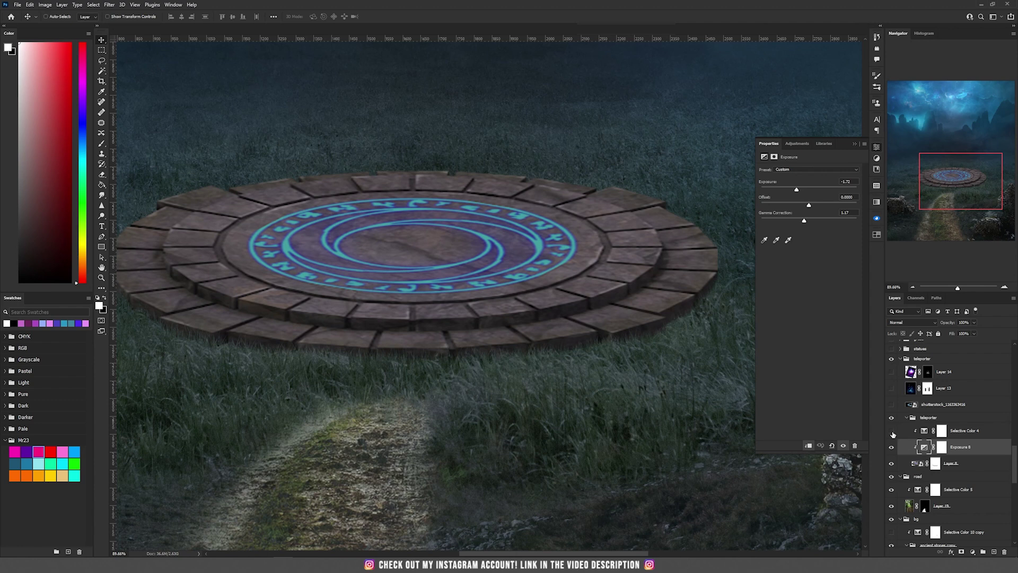
{"action": "left_click", "coordinate": [926, 433]}
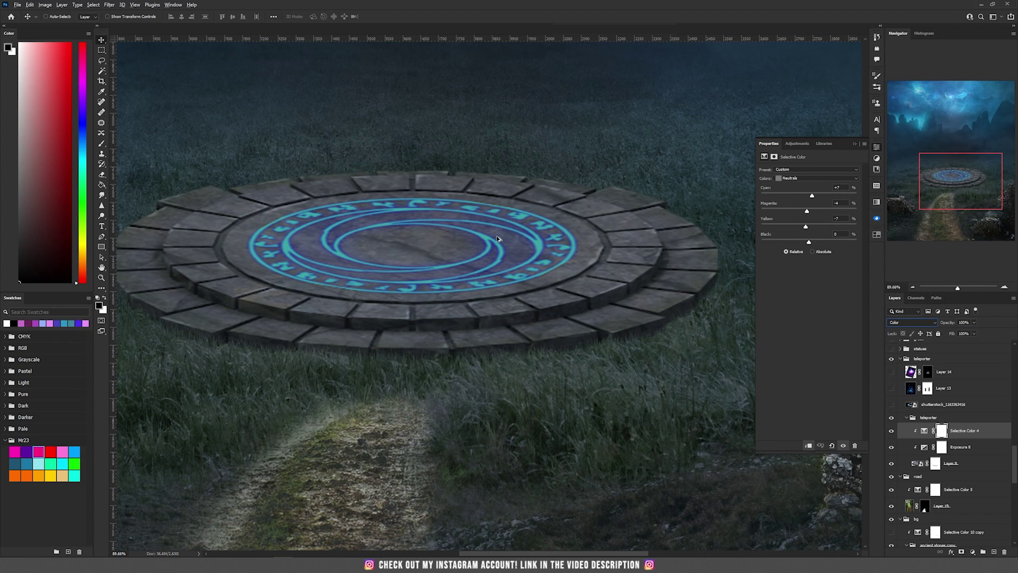
- Show the glowing energy ring image on the platform, preview it in Normal mode and set its blend mode to Screen
{"action": "scroll", "coordinate": [504, 245], "scroll_direction": "down", "scroll_amount": 3}
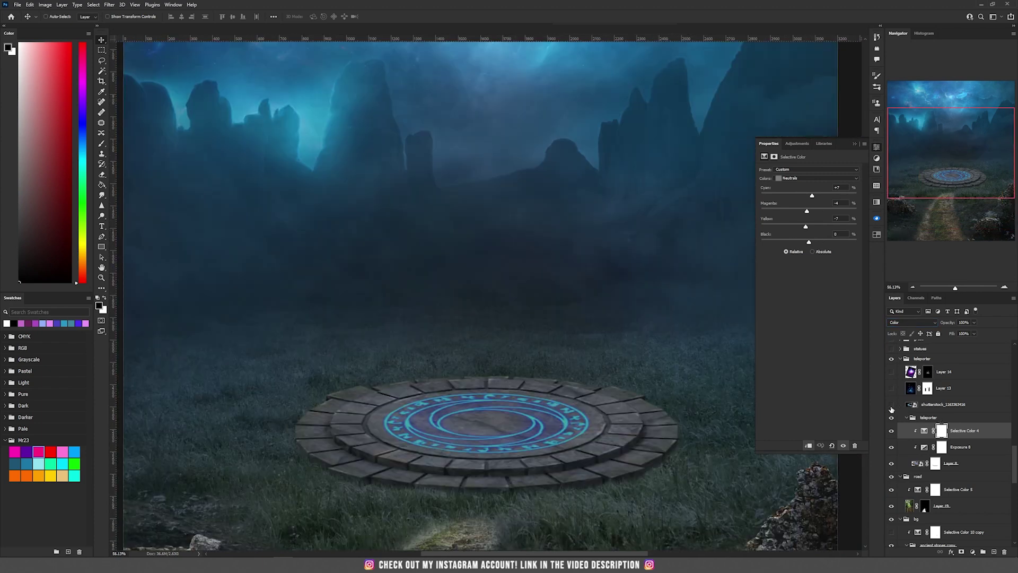
{"action": "left_click", "coordinate": [892, 405]}
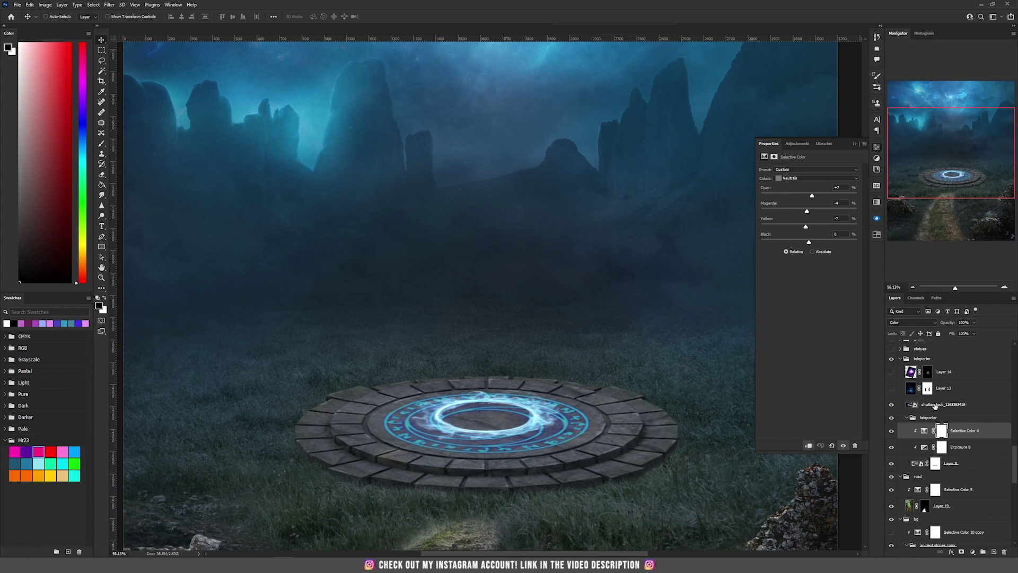
{"action": "left_click", "coordinate": [934, 405]}
{"action": "key", "text": "shift+alt+n"}
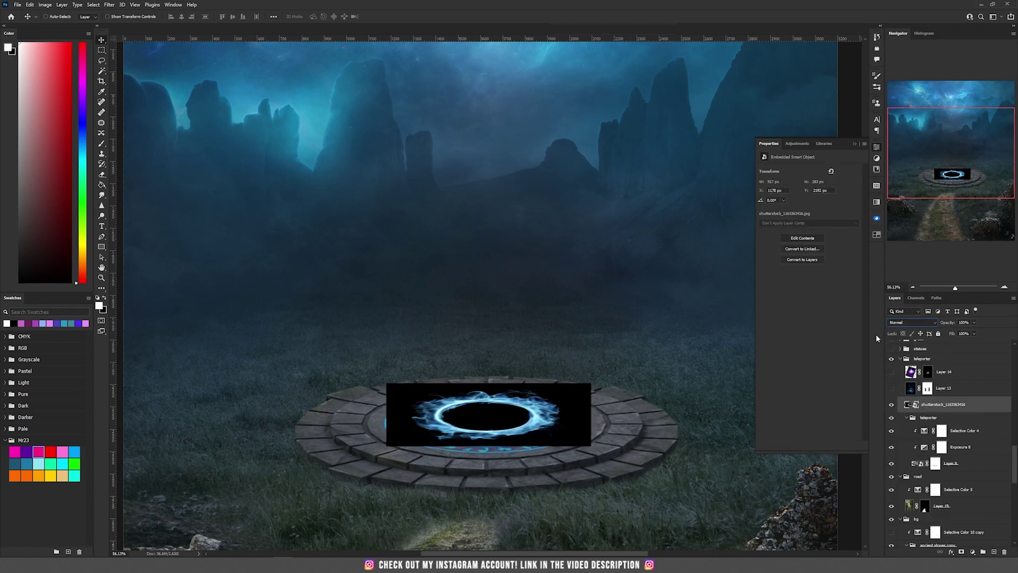
{"action": "left_click", "coordinate": [907, 322]}
{"action": "left_click", "coordinate": [901, 385]}
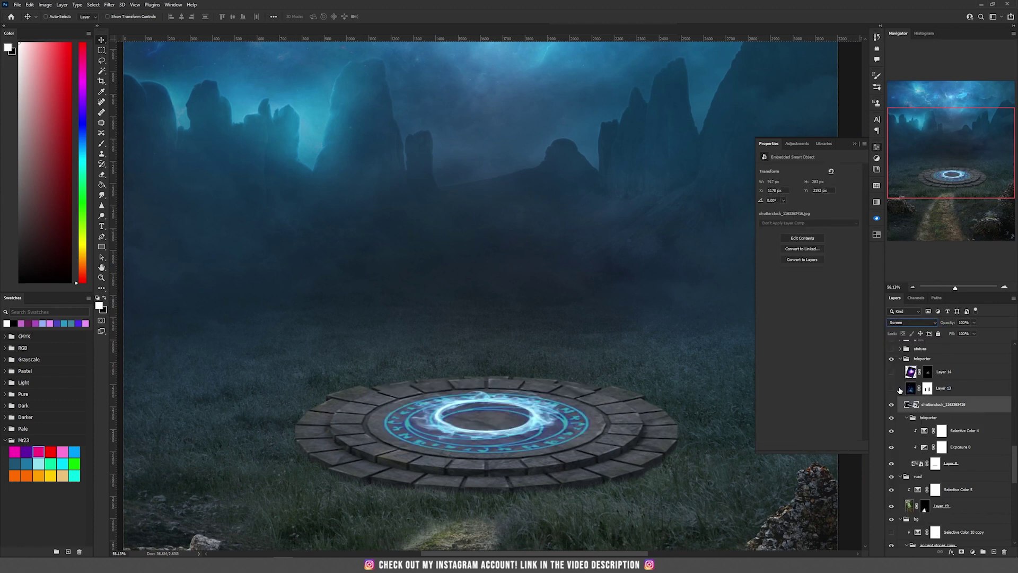
- Show the light beam image of Layer 13, preview it in Normal mode without its mask, and restore Screen mode and the mask
{"action": "left_click", "coordinate": [892, 389]}
{"action": "left_click", "coordinate": [949, 387]}
{"action": "left_click", "coordinate": [913, 322]}
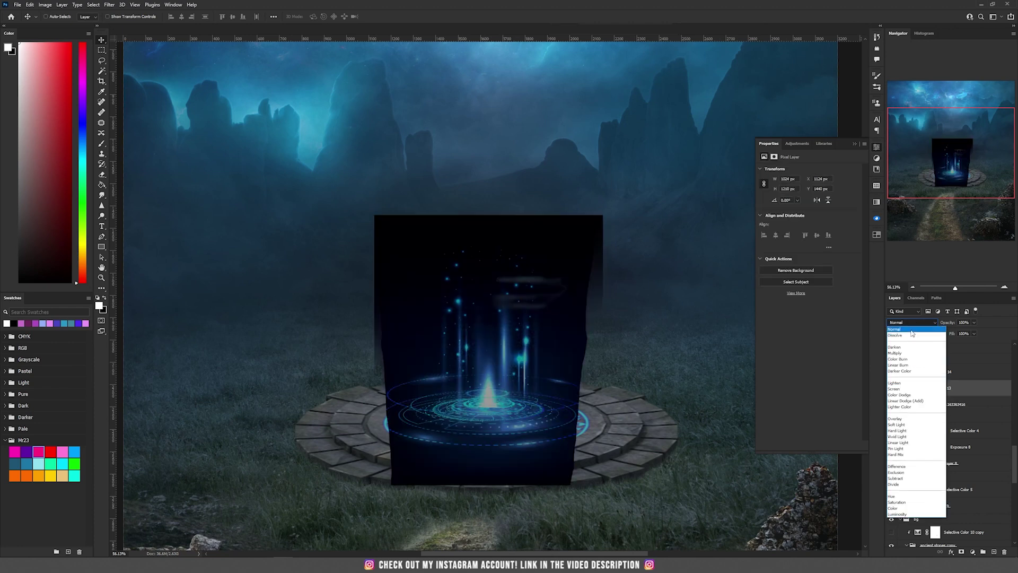
{"action": "left_click", "coordinate": [917, 327]}
{"action": "left_click", "coordinate": [910, 388]}
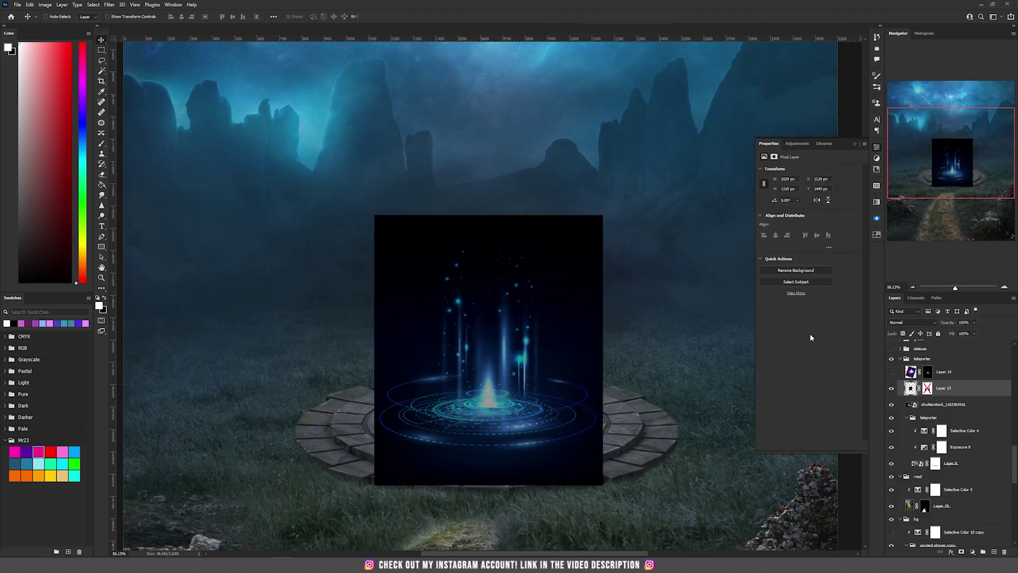
{"action": "left_click", "coordinate": [912, 322]}
{"action": "left_click", "coordinate": [901, 385]}
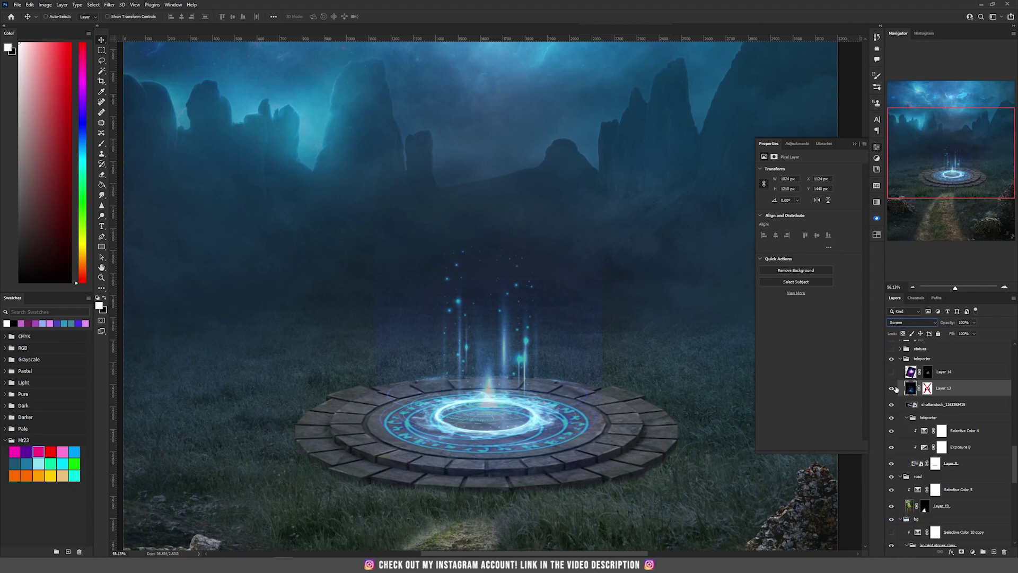
{"action": "left_click", "coordinate": [926, 389]}
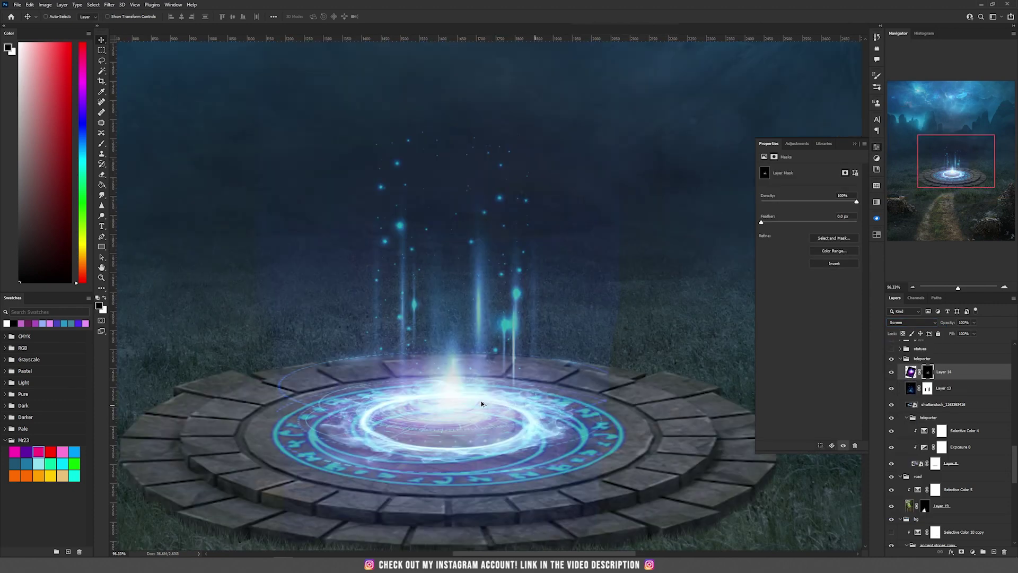
- Compare the platform's central glow with Layer 14 hidden and shown
{"action": "scroll", "coordinate": [460, 405], "scroll_direction": "up", "scroll_amount": 3}
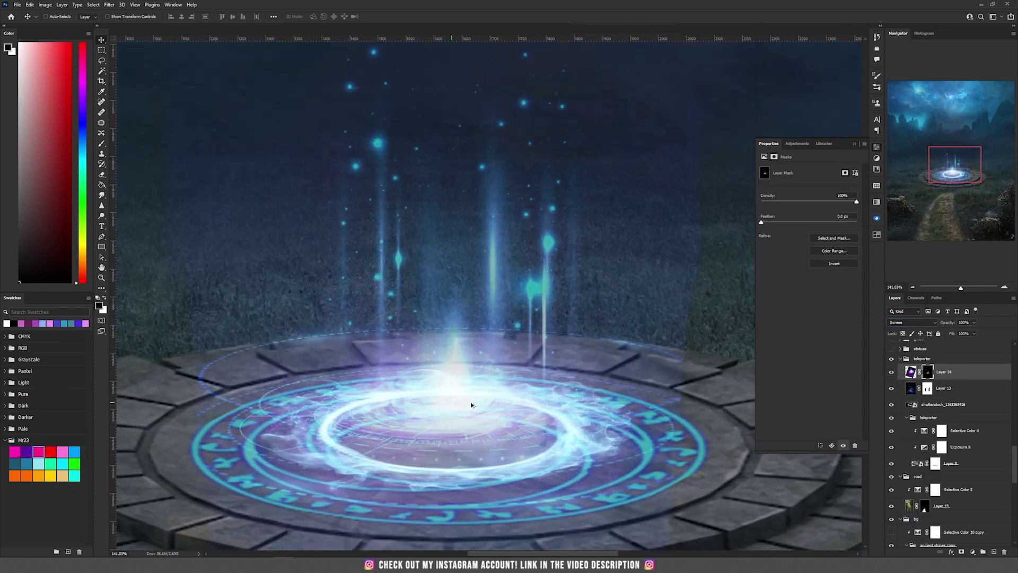
{"action": "left_click", "coordinate": [892, 372]}
{"action": "left_click", "coordinate": [891, 372]}
{"action": "left_click", "coordinate": [892, 372]}
{"action": "left_click", "coordinate": [893, 374]}
- Expand and show the statues group and examine the hooded figures standing around the teleporter
{"action": "key", "text": "ctrl+minus"}
{"action": "key", "text": "ctrl+minus"}
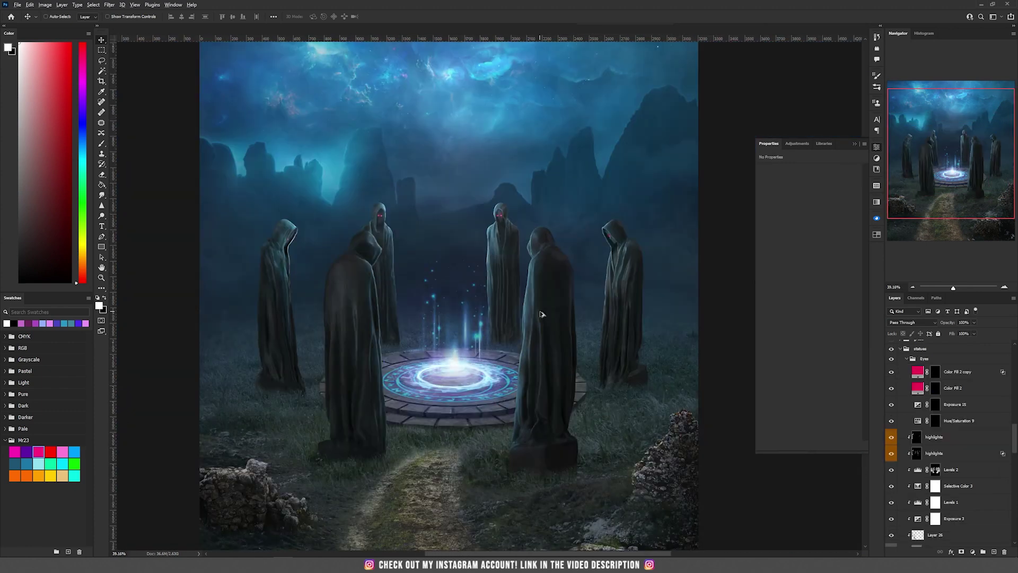
{"action": "scroll", "coordinate": [541, 314], "scroll_direction": "up", "scroll_amount": 2}
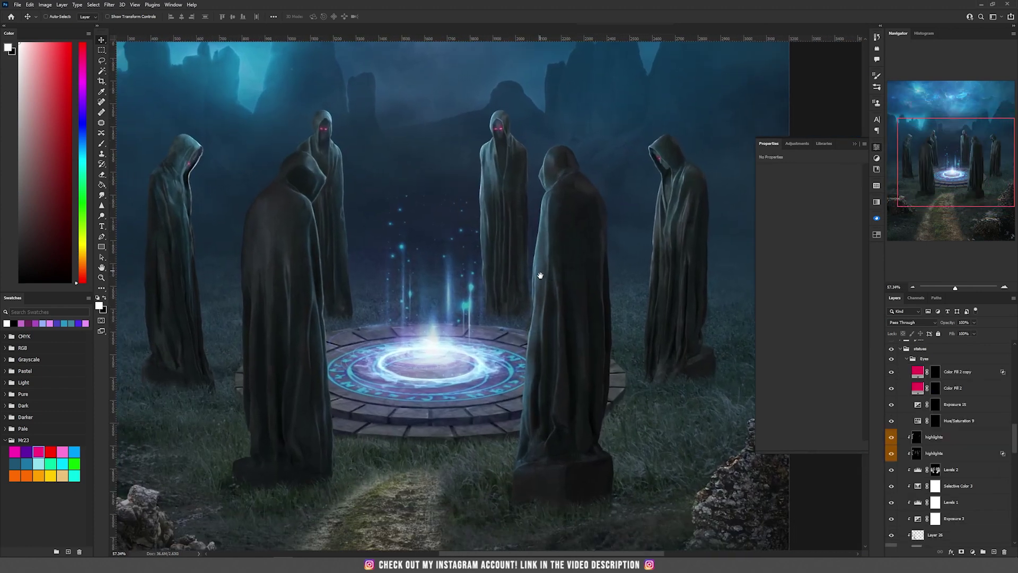
{"action": "scroll", "coordinate": [542, 297], "scroll_direction": "up", "scroll_amount": 2}
{"action": "scroll", "coordinate": [542, 282], "scroll_direction": "down", "scroll_amount": 3}
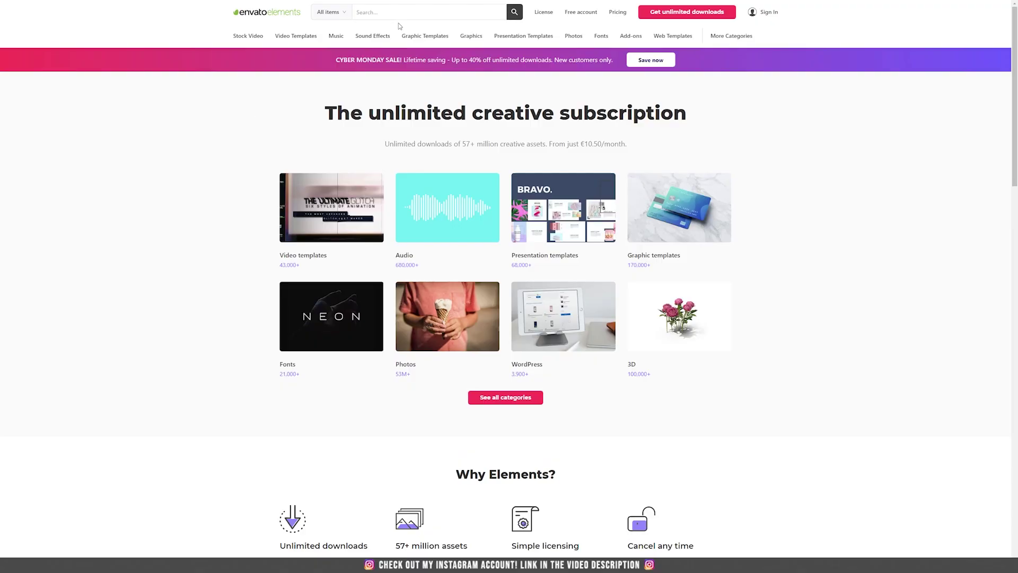
- Switch to Envato Elements, search its 3D objects for "statue", and rotate the hooded Sculpture in its 360 render
{"action": "left_click", "coordinate": [325, 11]}
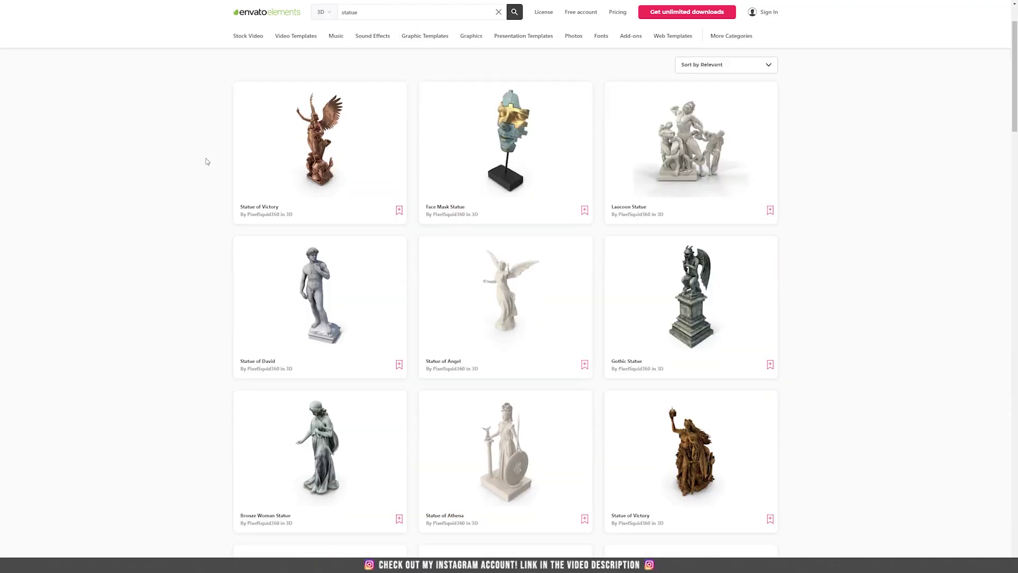
{"action": "scroll", "coordinate": [205, 159], "scroll_direction": "down", "scroll_amount": 20}
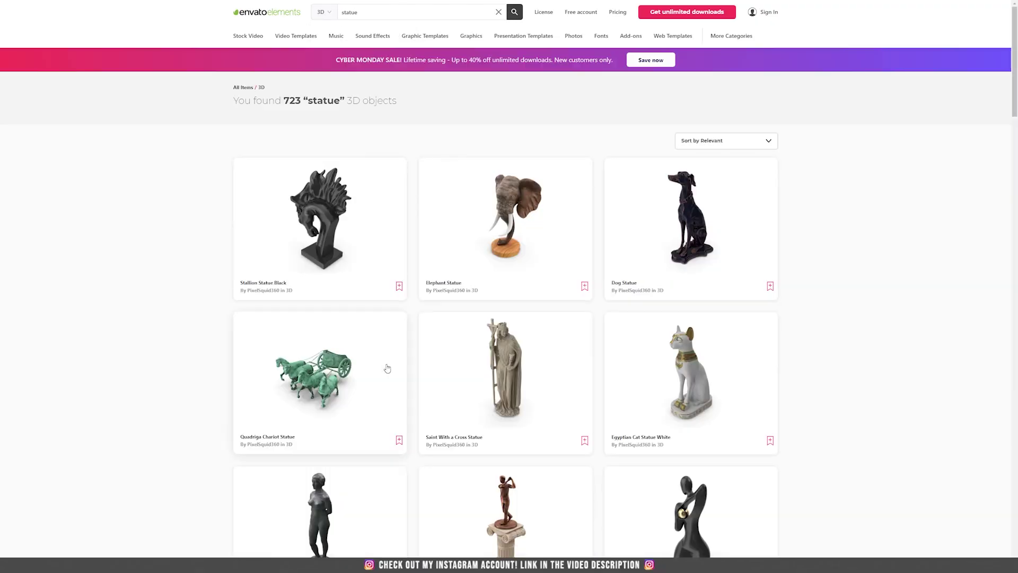
{"action": "scroll", "coordinate": [387, 368], "scroll_direction": "down", "scroll_amount": 10}
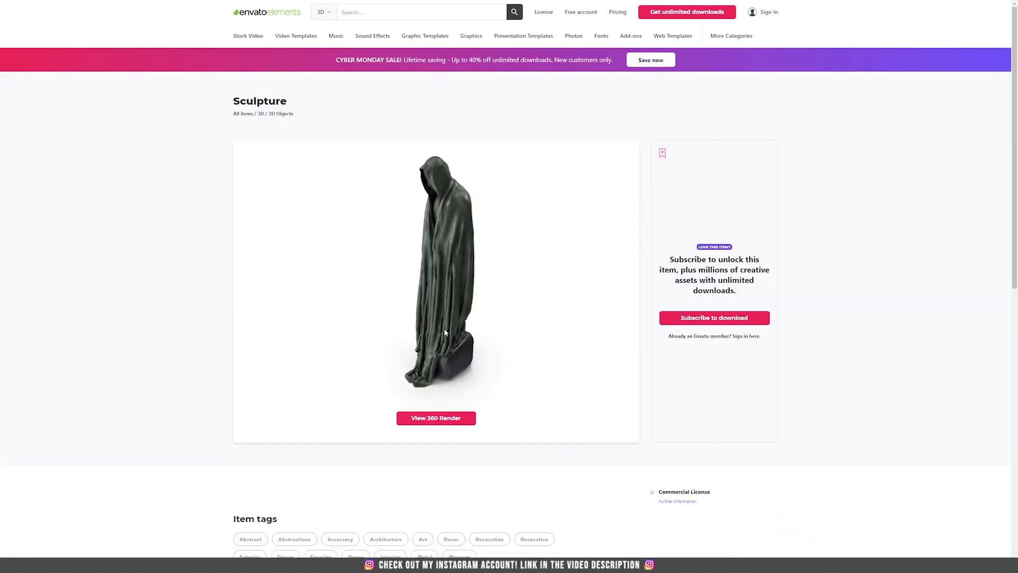
{"action": "left_click", "coordinate": [444, 419]}
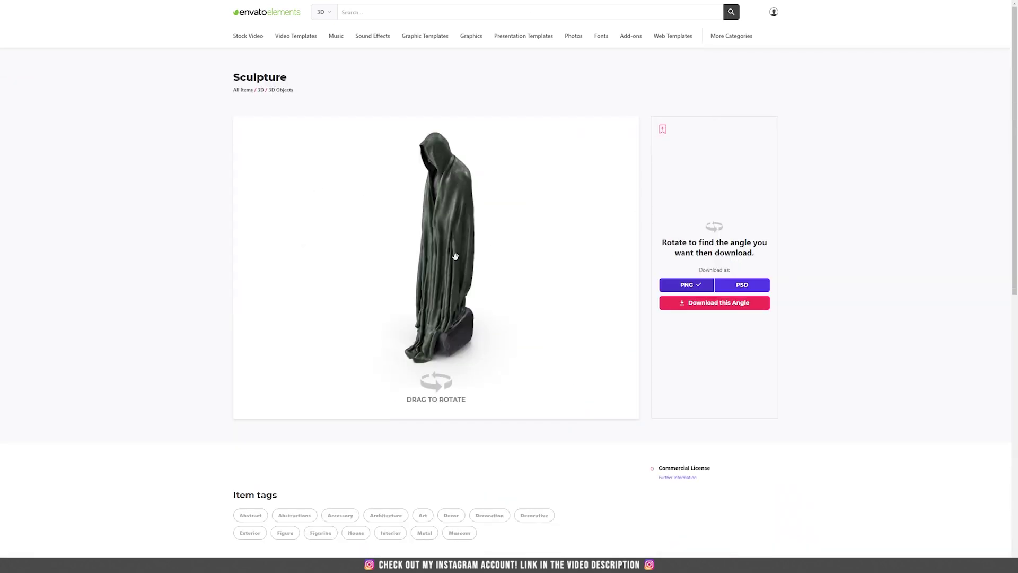
{"action": "left_click_drag", "start_coordinate": [456, 257], "coordinate": [463, 256]}
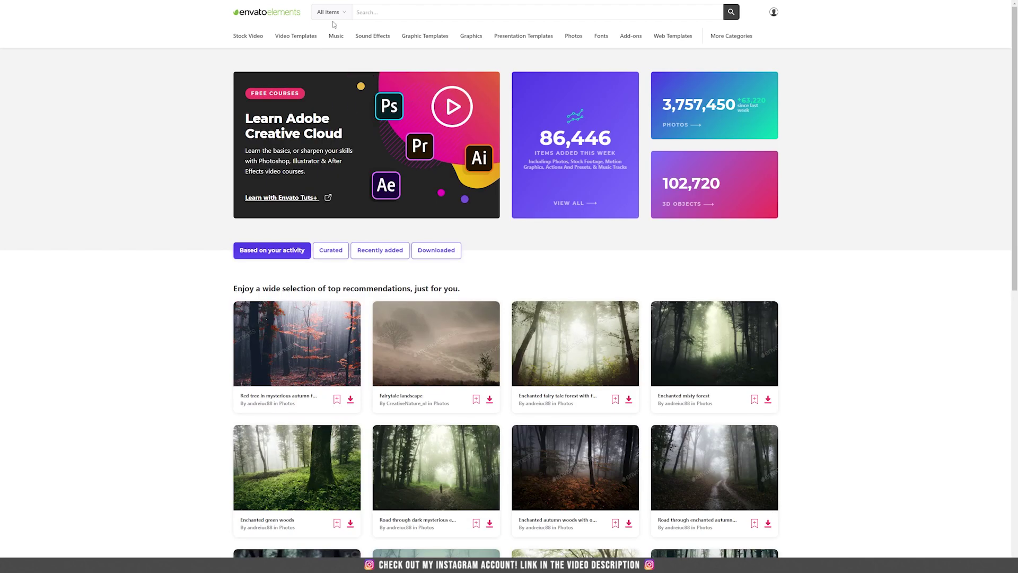
- Browse photos, 3D objects, graphic templates, sound effects and web templates on Envato Elements, including the Grand Restaurant template's live preview
{"action": "left_click", "coordinate": [297, 343]}
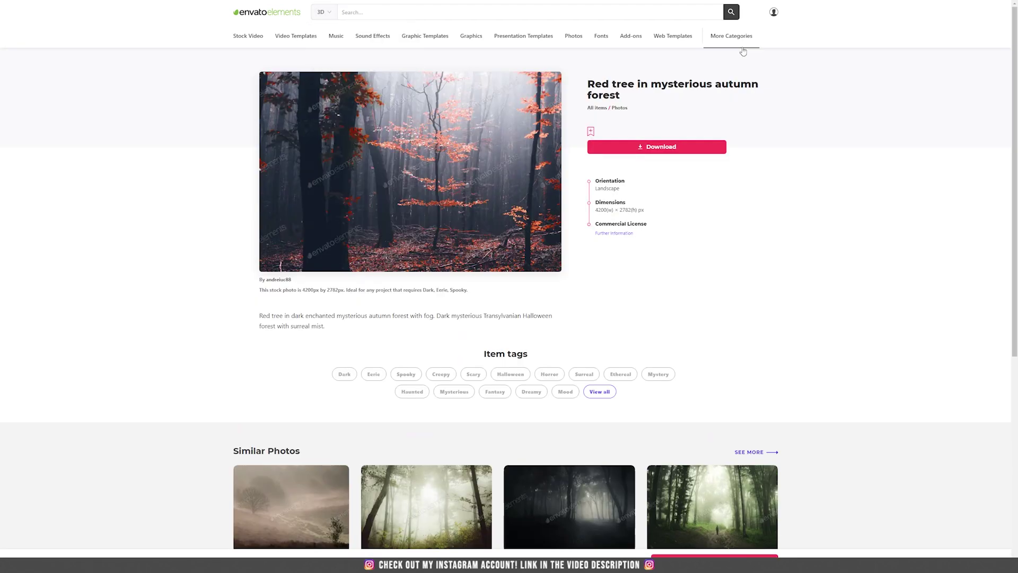
{"action": "scroll", "coordinate": [854, 241], "scroll_direction": "down", "scroll_amount": 15}
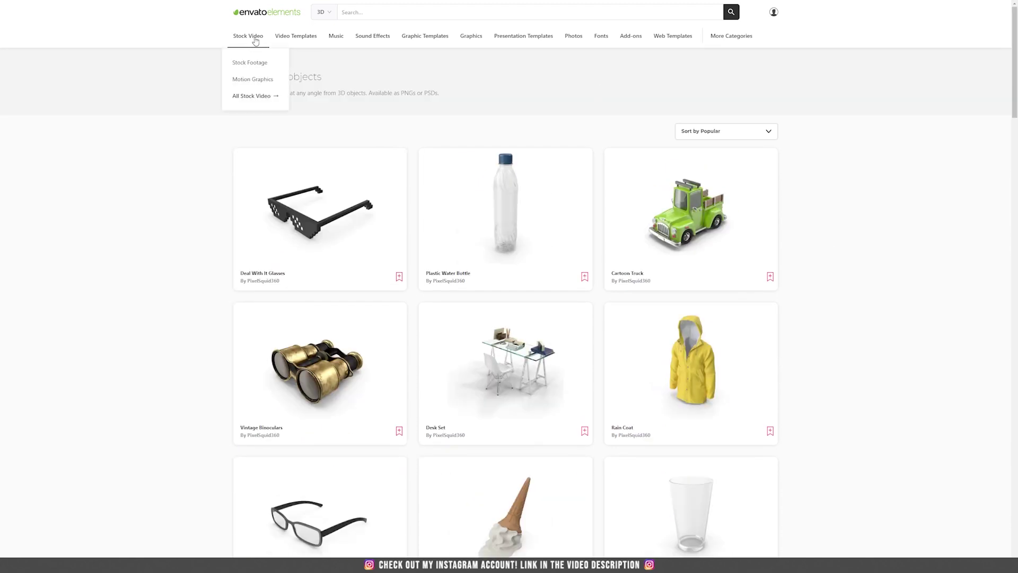
{"action": "left_click", "coordinate": [424, 36]}
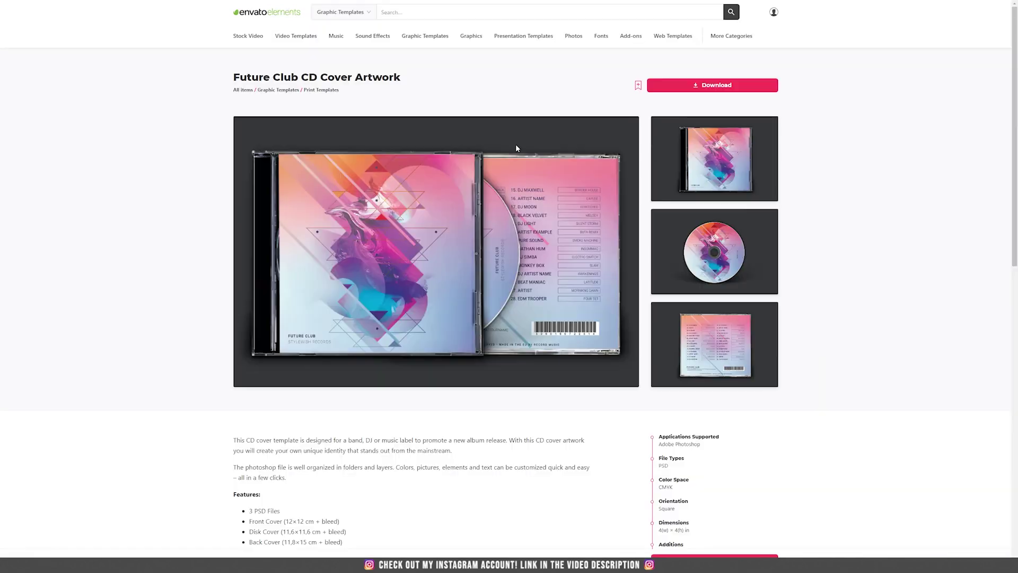
{"action": "mouse_move", "coordinate": [263, 45]}
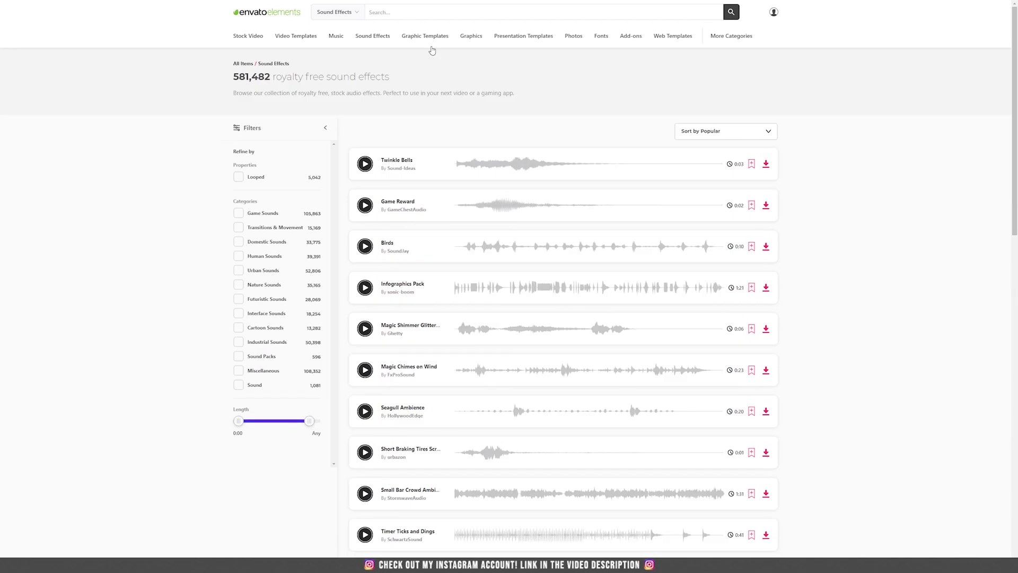
{"action": "left_click", "coordinate": [672, 36]}
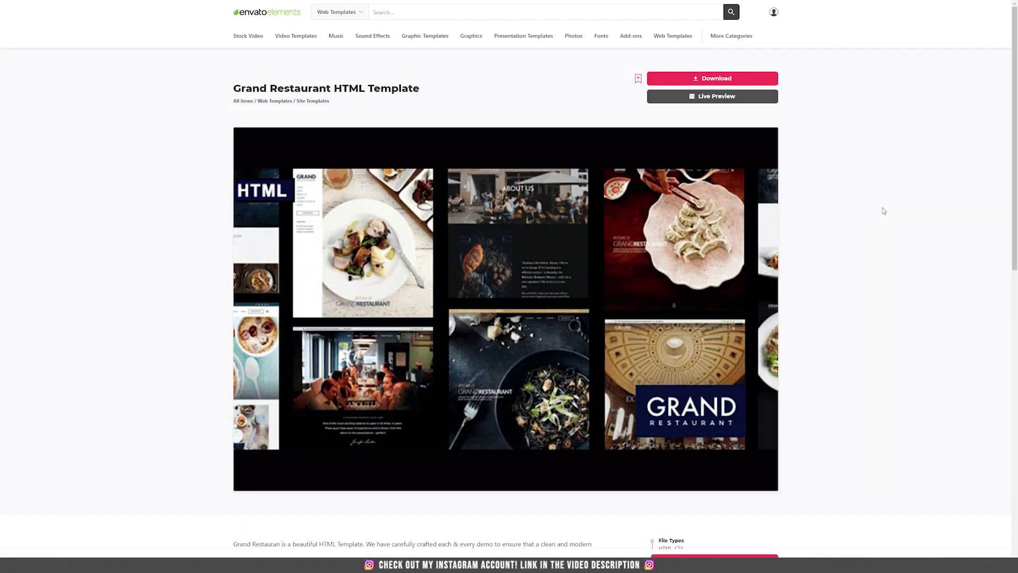
{"action": "left_click", "coordinate": [735, 98]}
- Switch back to Photoshop and disable the layer mask on the hooded statue beside the teleporter
{"action": "scroll", "coordinate": [884, 210], "scroll_direction": "down", "scroll_amount": 4}
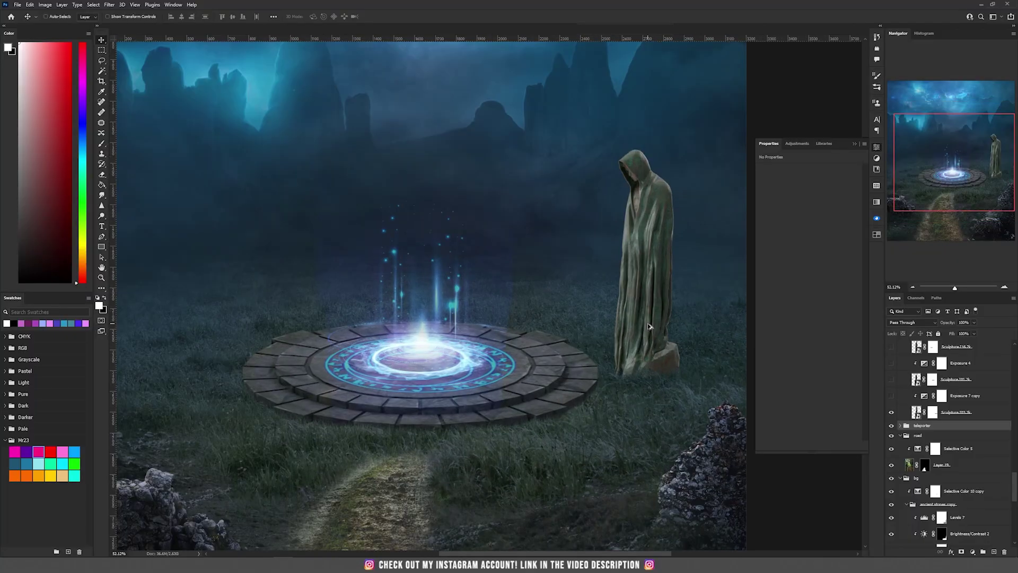
{"action": "left_click", "coordinate": [934, 412], "text": "shift"}
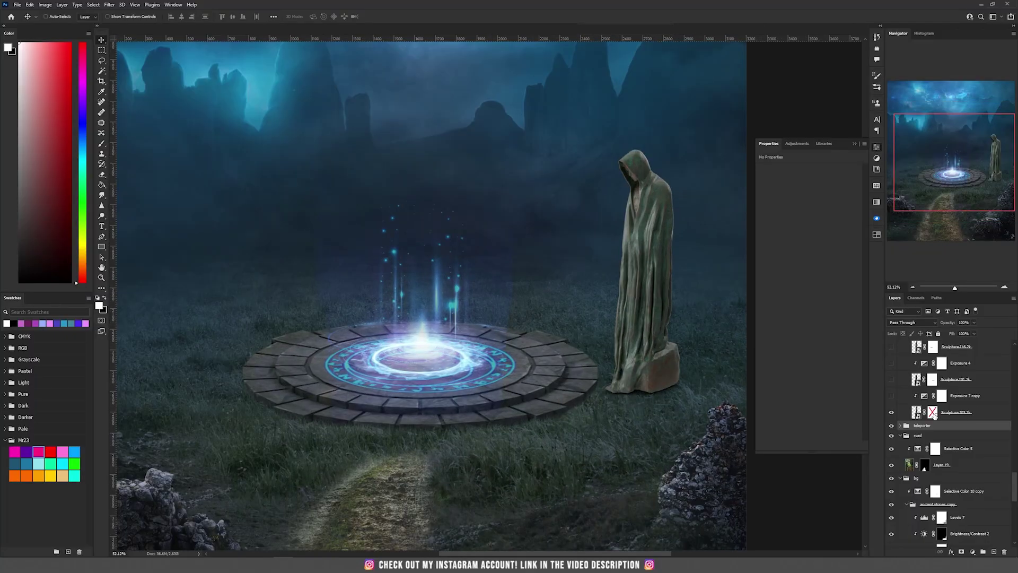
- Re-enable the layer mask that blends the base of the hooded statue beside the teleporter into the grass
{"action": "scroll", "coordinate": [683, 412], "scroll_direction": "up", "scroll_amount": 2}
{"action": "scroll", "coordinate": [682, 410], "scroll_direction": "up", "scroll_amount": 5}
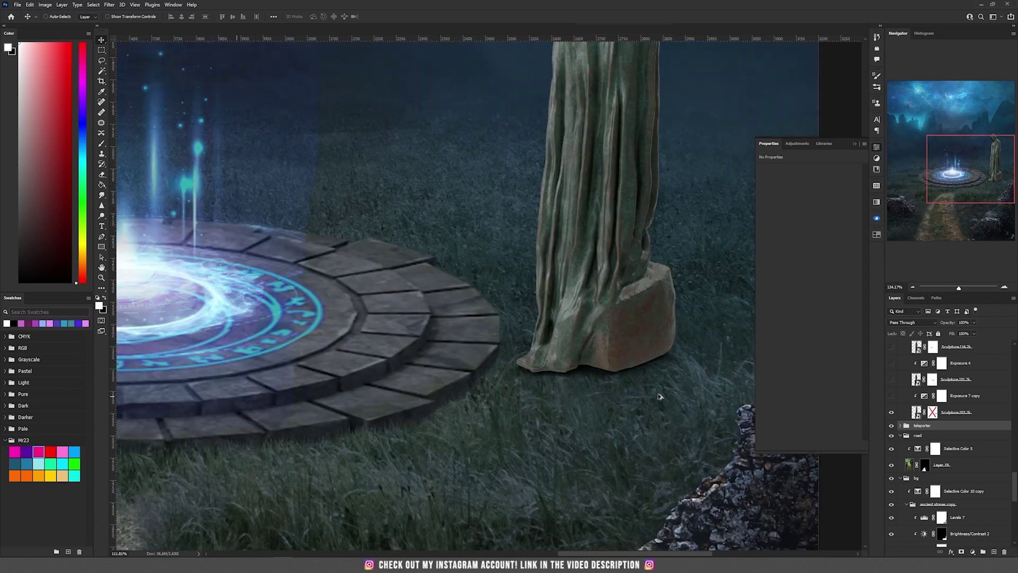
{"action": "left_click", "coordinate": [938, 414]}
{"action": "left_click", "coordinate": [935, 413], "text": "shift"}
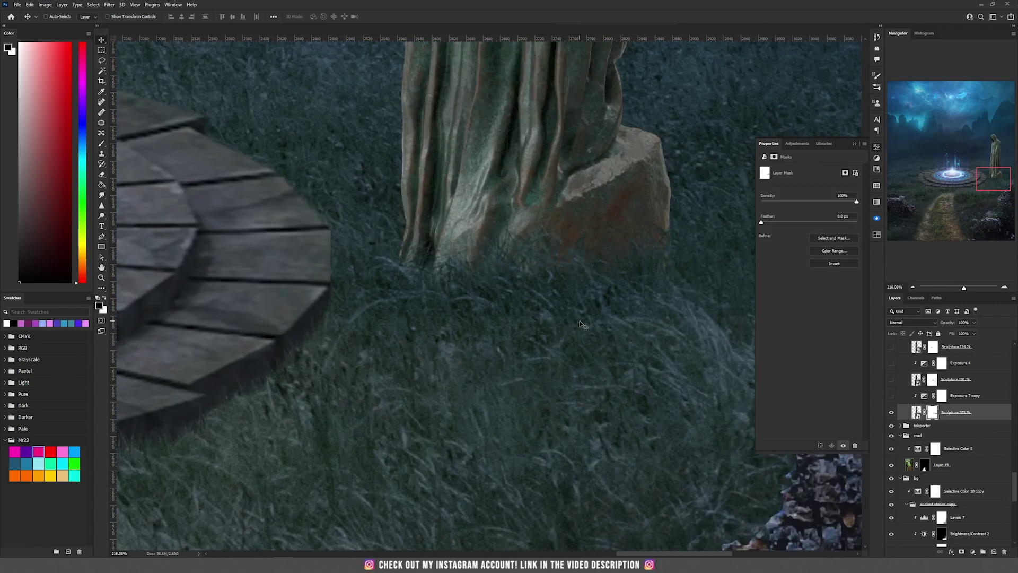
- Show the Exposure 7 copy adjustment clipped to the hooded statue beside the teleporter
{"action": "scroll", "coordinate": [578, 322], "scroll_direction": "down", "scroll_amount": 5}
{"action": "left_click_drag", "start_coordinate": [573, 165], "coordinate": [550, 345]}
{"action": "left_click", "coordinate": [891, 396]}
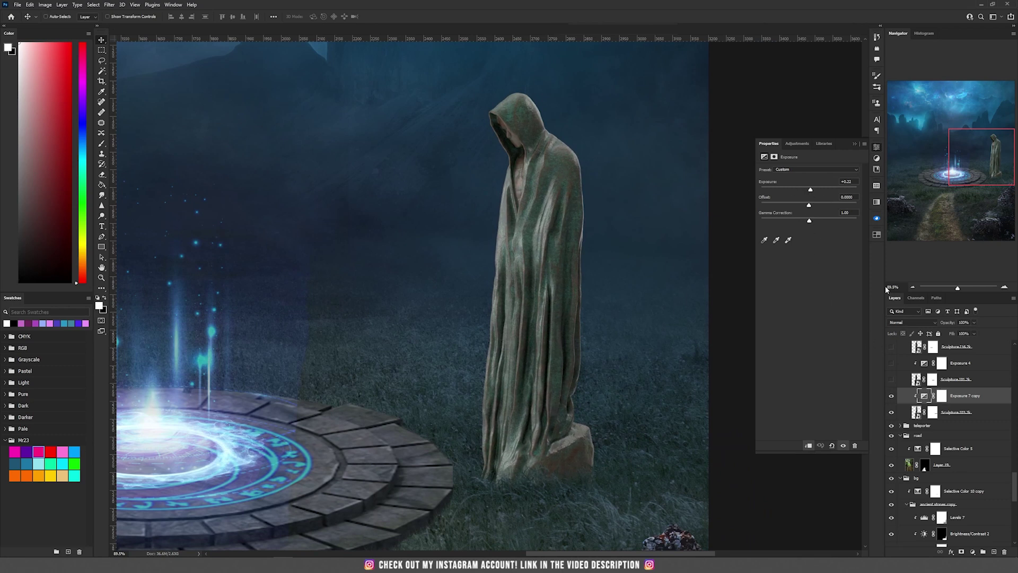
- Show the second hooded statue behind the teleporter and inspect its layer mask where the base meets the grass
{"action": "left_click", "coordinate": [891, 379]}
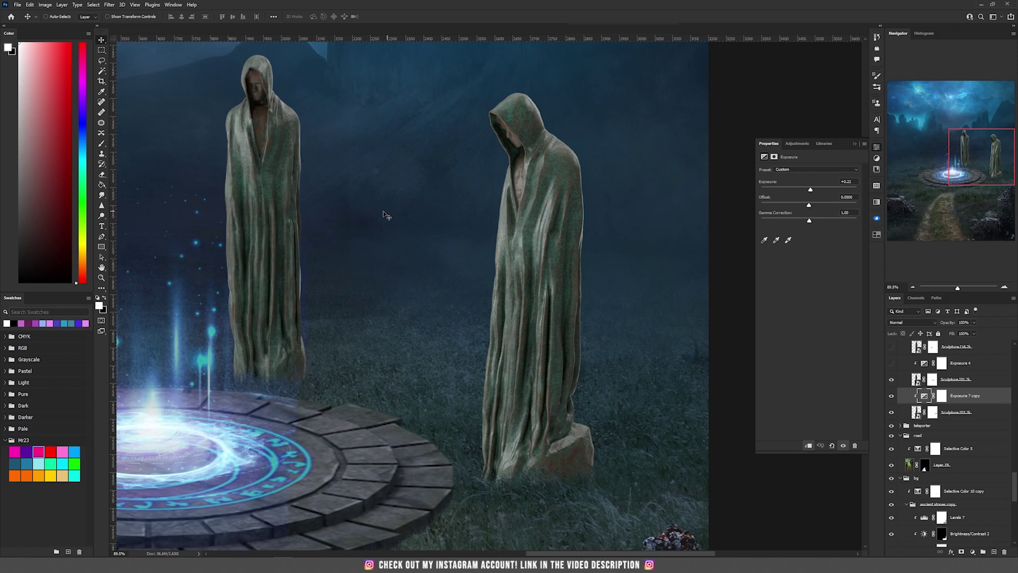
{"action": "left_click_drag", "start_coordinate": [355, 211], "coordinate": [605, 301]}
{"action": "scroll", "coordinate": [605, 301], "scroll_direction": "up", "scroll_amount": 1}
{"action": "left_click", "coordinate": [932, 379]}
{"action": "scroll", "coordinate": [644, 346], "scroll_direction": "up", "scroll_amount": 5}
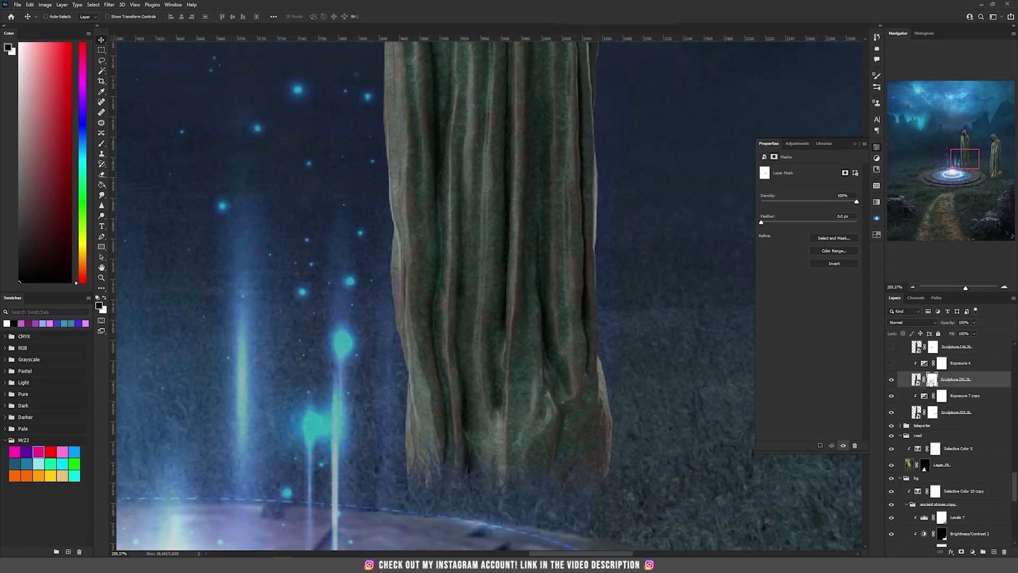
{"action": "scroll", "coordinate": [587, 367], "scroll_direction": "down", "scroll_amount": 4}
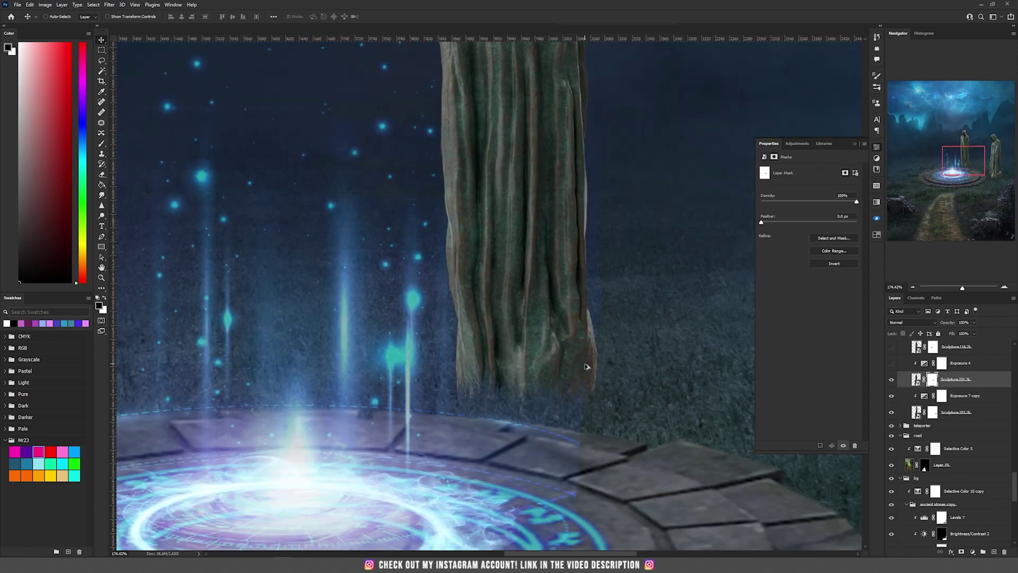
- Show the Exposure 4 adjustment on the statue behind the teleporter and open its settings
{"action": "scroll", "coordinate": [552, 432], "scroll_direction": "up", "scroll_amount": 2}
{"action": "left_click", "coordinate": [892, 362]}
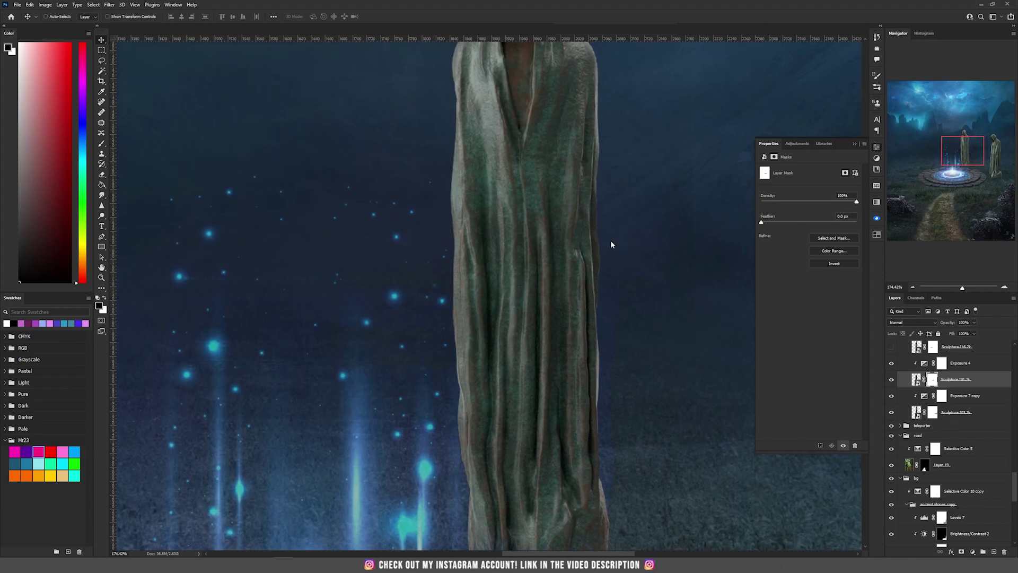
{"action": "left_click_drag", "start_coordinate": [593, 322], "coordinate": [574, 403]}
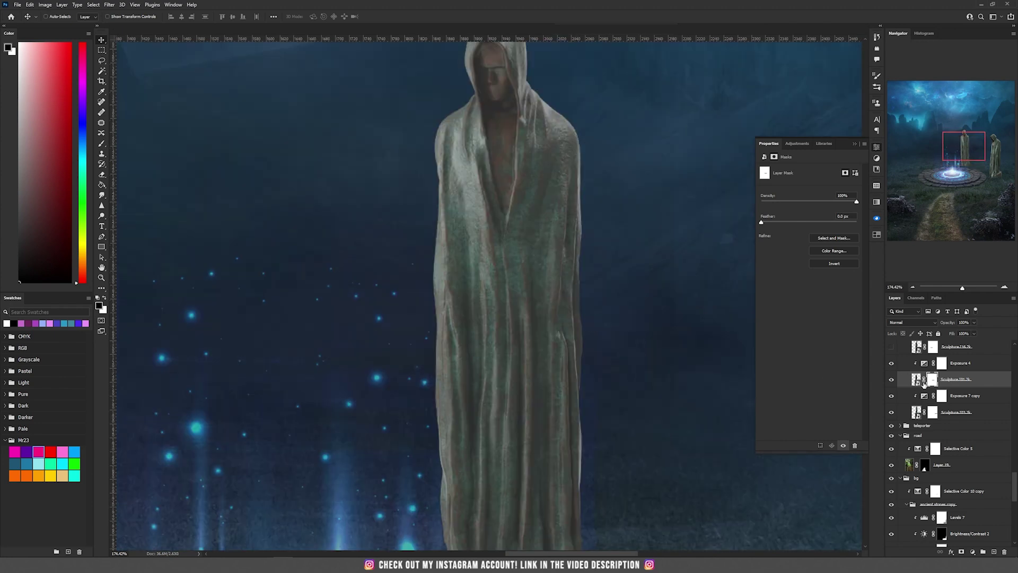
{"action": "left_click", "coordinate": [924, 365]}
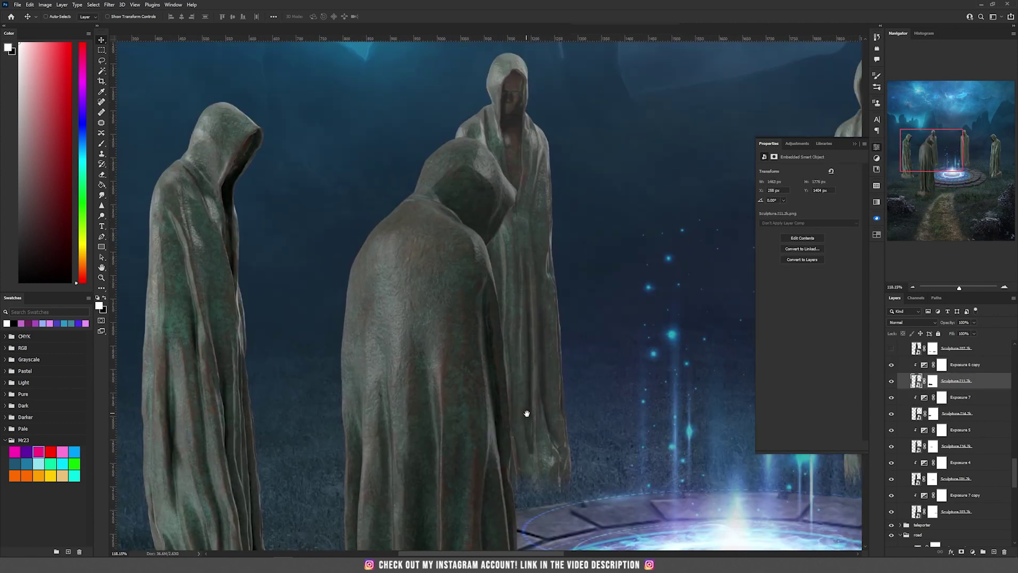
- Check the Exposure adjustment on a front statue, view the full circle of statues and collapse the statues group
{"action": "left_click_drag", "start_coordinate": [523, 414], "coordinate": [444, 394]}
{"action": "left_click", "coordinate": [925, 365]}
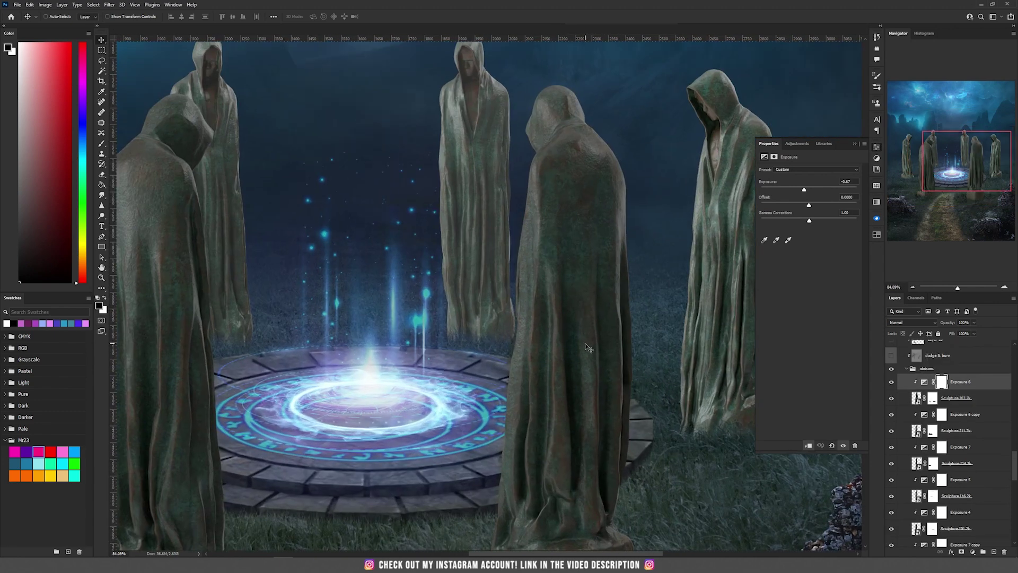
{"action": "scroll", "coordinate": [586, 348], "scroll_direction": "down", "scroll_amount": 5}
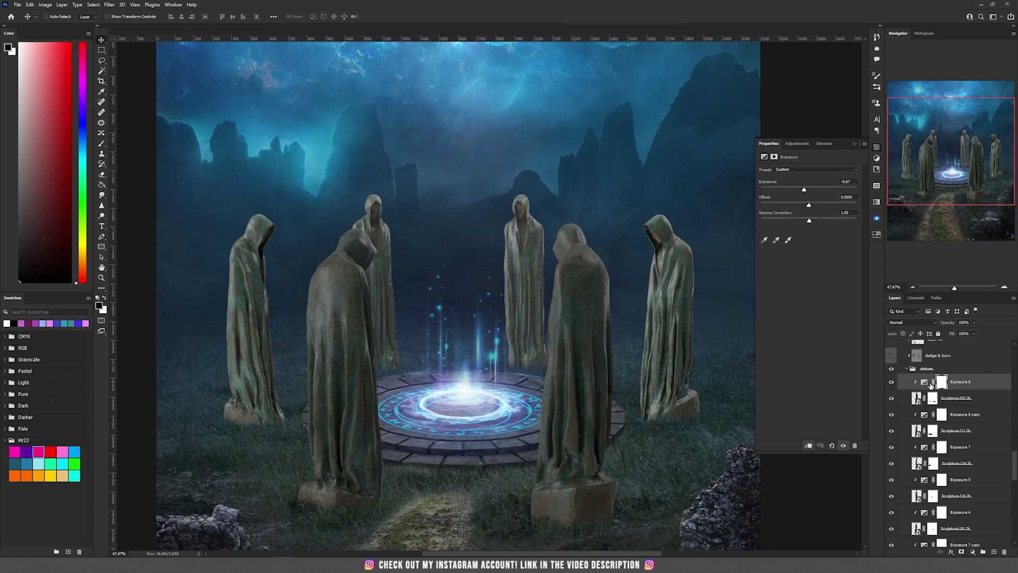
{"action": "scroll", "coordinate": [931, 385], "scroll_direction": "up", "scroll_amount": 1}
{"action": "left_click", "coordinate": [906, 398]}
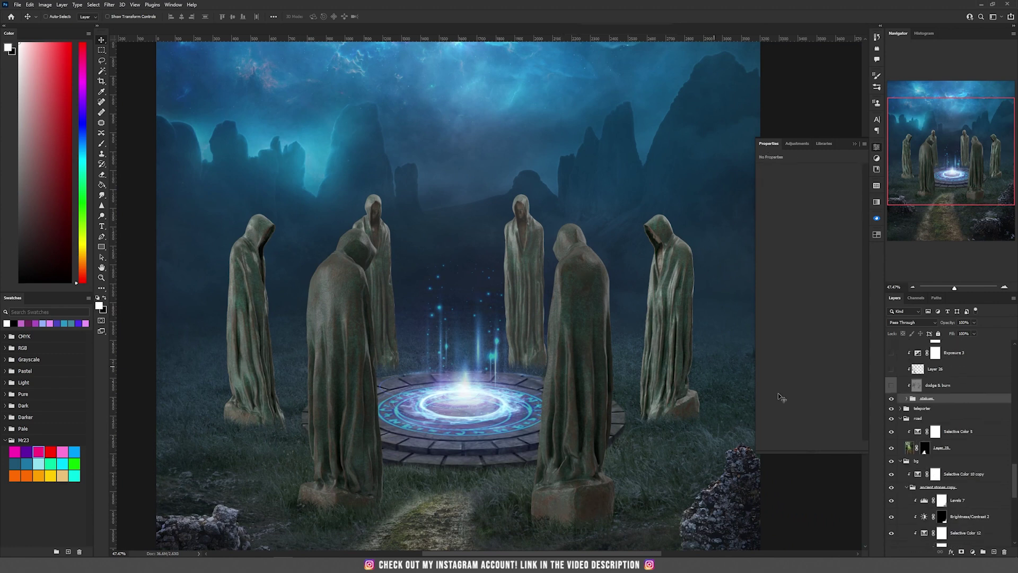
- Show the dodge & burn layer above the statues group and toggle its visibility to compare the shading
{"action": "scroll", "coordinate": [548, 356], "scroll_direction": "up", "scroll_amount": 1}
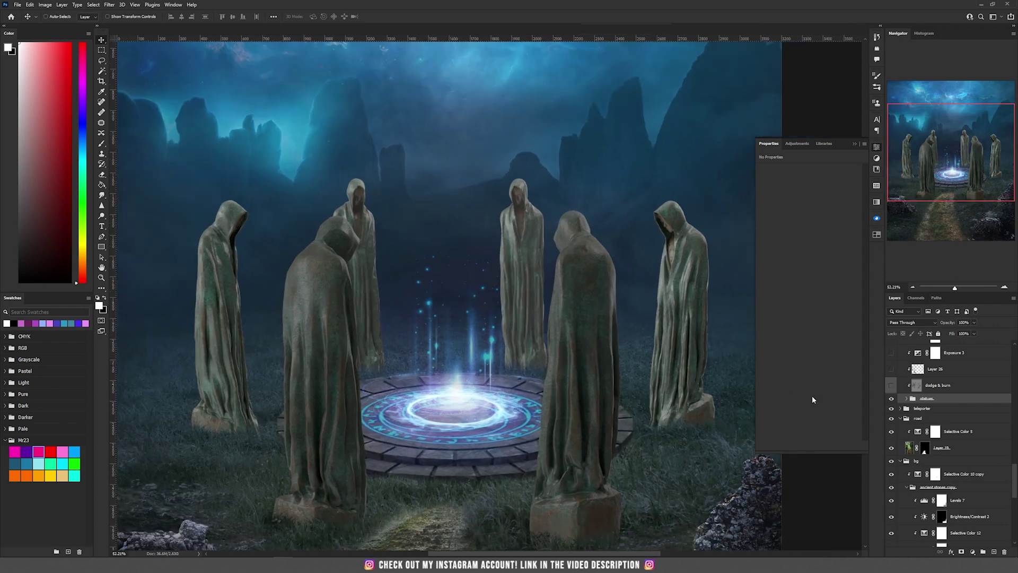
{"action": "left_click", "coordinate": [944, 387]}
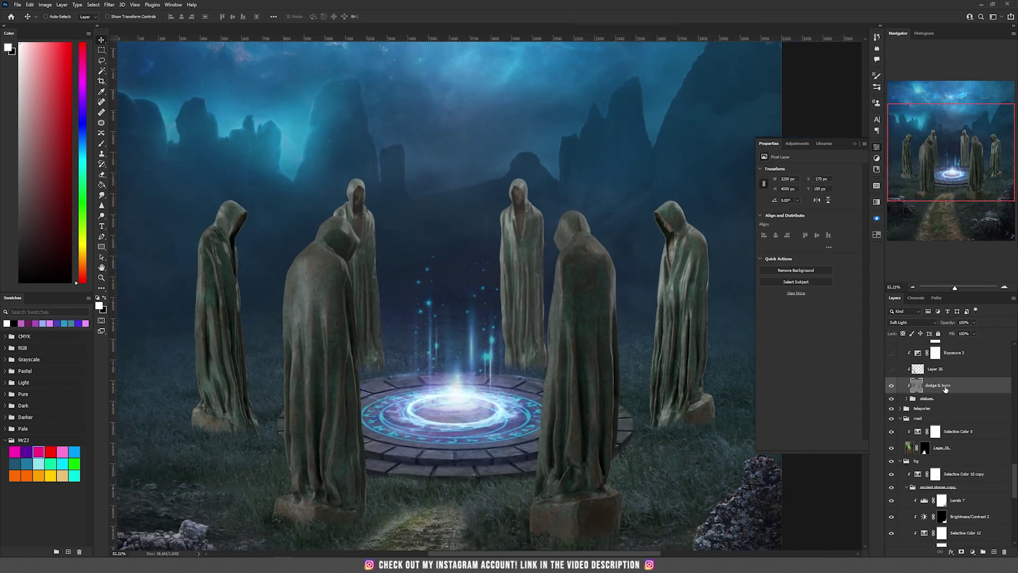
{"action": "left_click", "coordinate": [892, 386]}
{"action": "left_click", "coordinate": [893, 386]}
{"action": "left_click", "coordinate": [892, 386]}
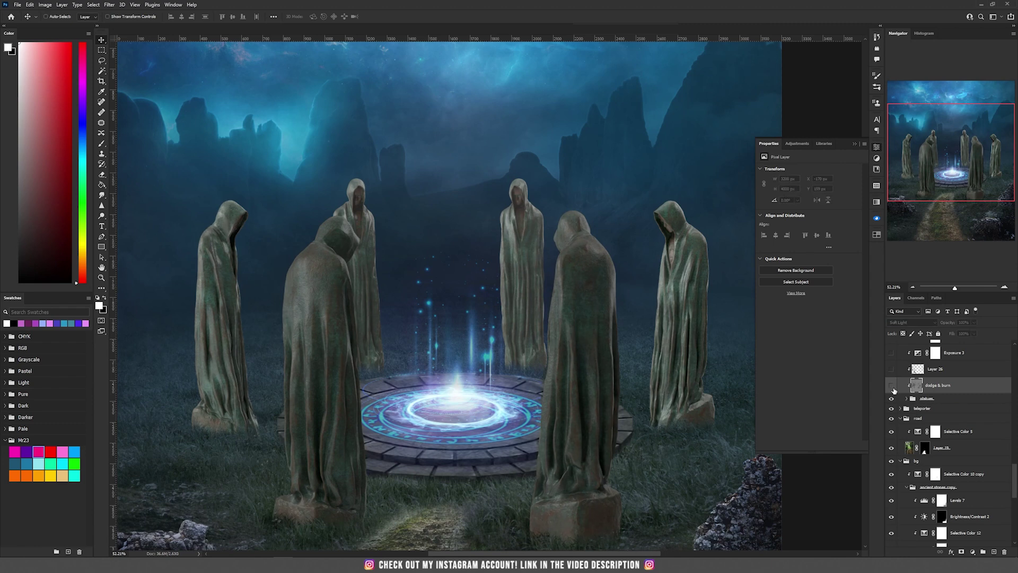
{"action": "left_click", "coordinate": [893, 388]}
- Examine the statues, their bases and the ruins up close, comparing the image with and without the dodge & burn layer
{"action": "left_click_drag", "start_coordinate": [650, 394], "coordinate": [504, 241]}
{"action": "scroll", "coordinate": [568, 421], "scroll_direction": "up", "scroll_amount": 1}
{"action": "left_click_drag", "start_coordinate": [560, 356], "coordinate": [553, 262]}
{"action": "scroll", "coordinate": [512, 267], "scroll_direction": "up", "scroll_amount": 5}
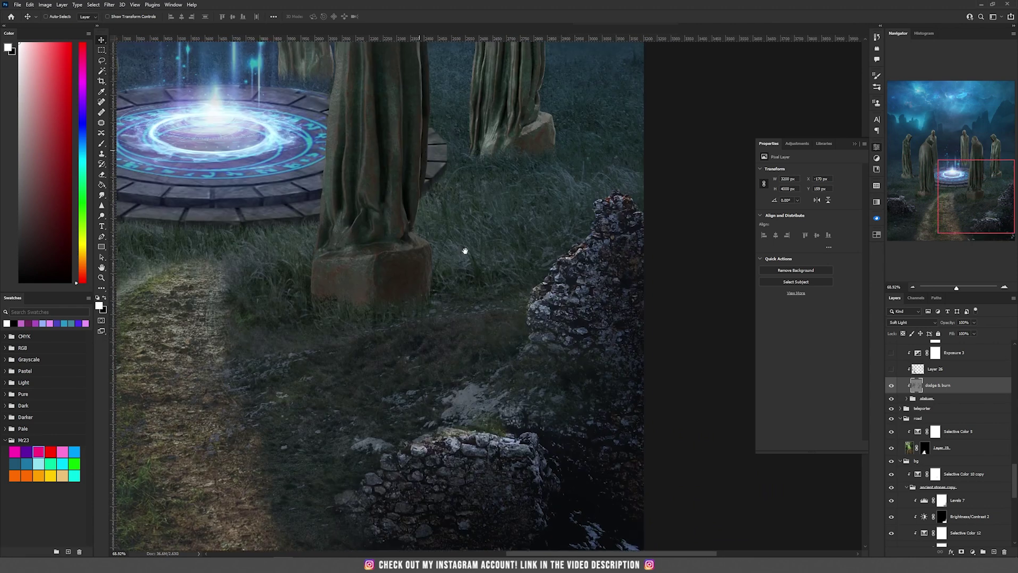
{"action": "scroll", "coordinate": [584, 286], "scroll_direction": "left", "scroll_amount": 4}
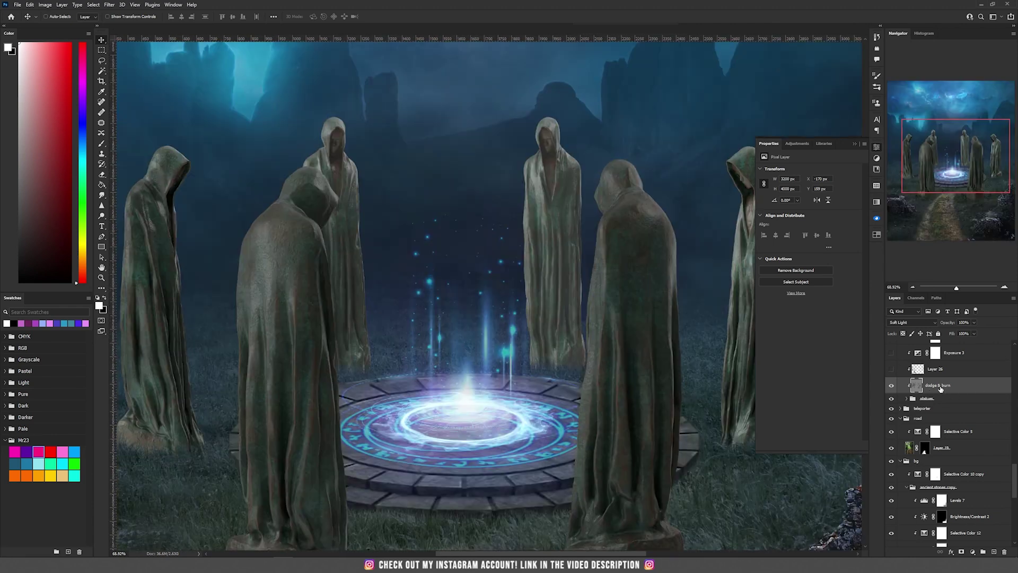
{"action": "scroll", "coordinate": [525, 334], "scroll_direction": "down", "scroll_amount": 2}
{"action": "scroll", "coordinate": [525, 301], "scroll_direction": "right", "scroll_amount": 1}
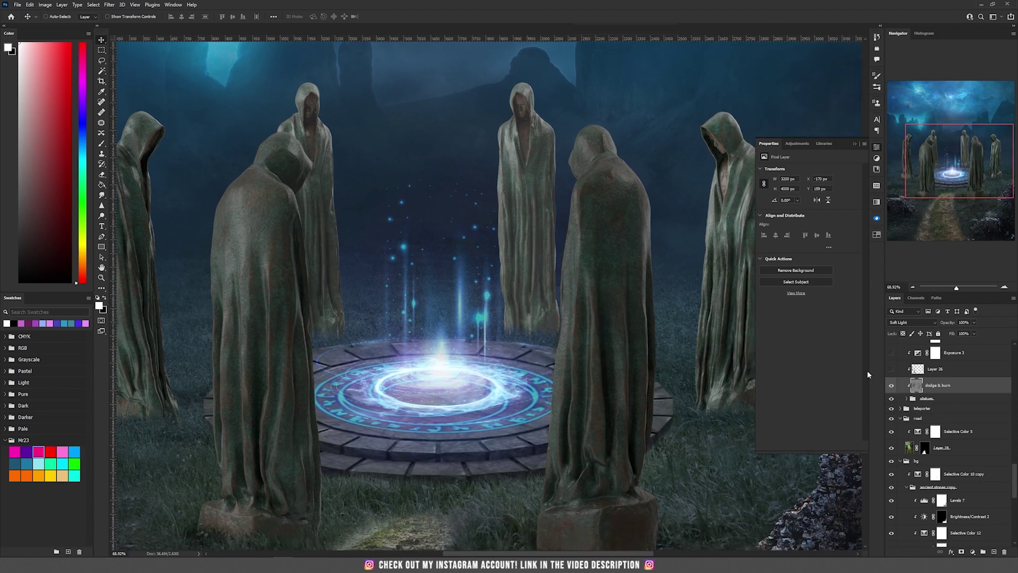
{"action": "left_click", "coordinate": [892, 385]}
{"action": "left_click", "coordinate": [892, 384]}
{"action": "left_click", "coordinate": [892, 385]}
{"action": "left_click", "coordinate": [892, 386]}
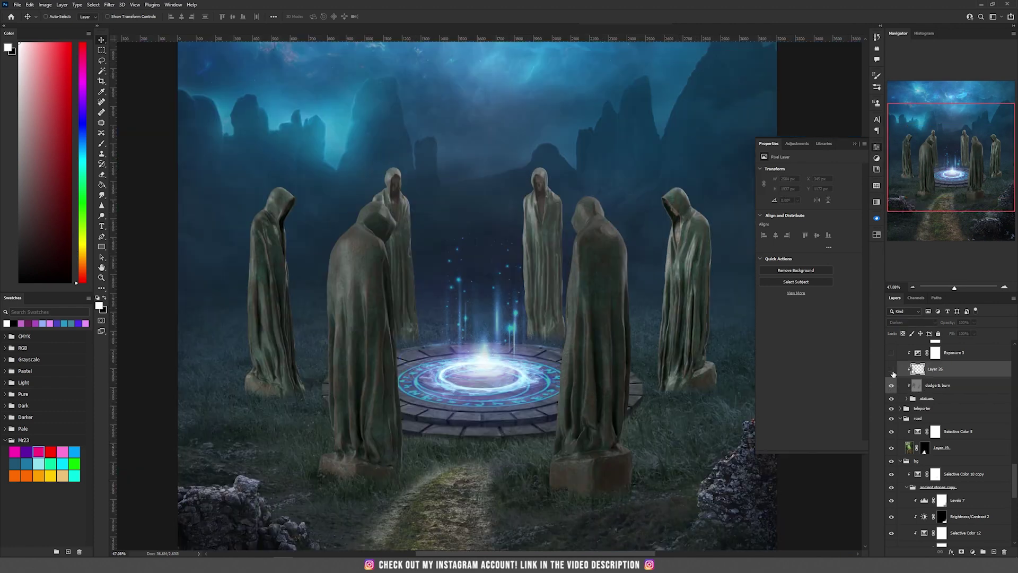
- Toggle Layer 26 on and off to compare how it evens out the colours of the statues
{"action": "left_click", "coordinate": [892, 370]}
{"action": "left_click", "coordinate": [892, 369]}
{"action": "left_click", "coordinate": [892, 370]}
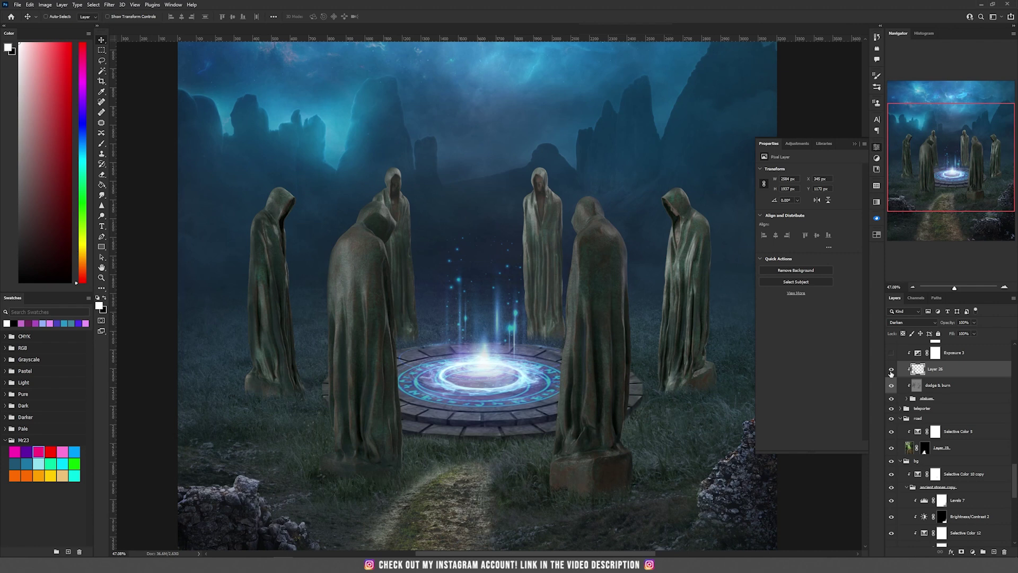
{"action": "left_click", "coordinate": [891, 372]}
{"action": "left_click", "coordinate": [891, 371]}
{"action": "left_click", "coordinate": [892, 371]}
- Add a new clipped layer above the dodge & burn layer and set its blend mode to Darken
{"action": "left_click", "coordinate": [938, 385]}
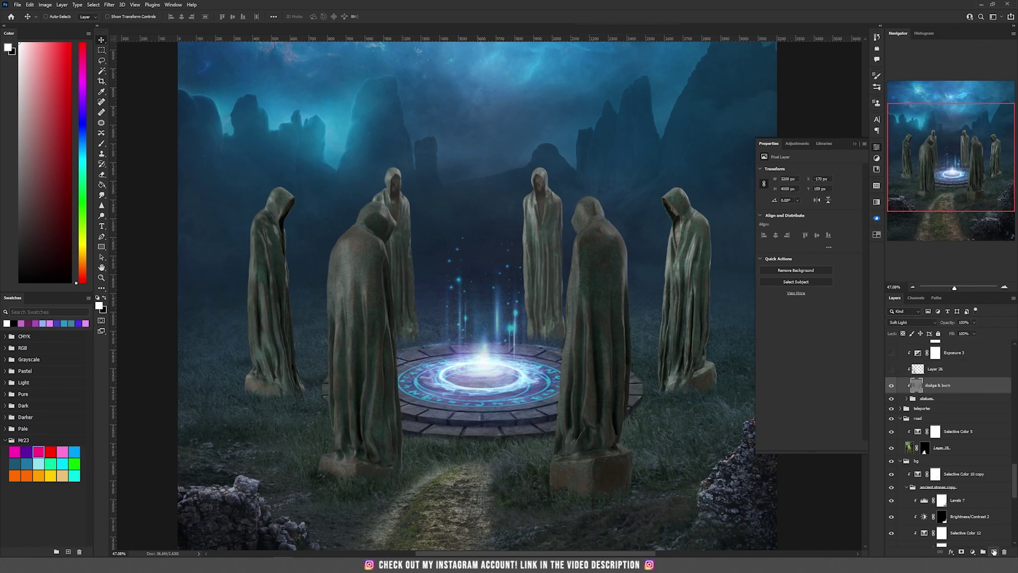
{"action": "left_click", "coordinate": [994, 552]}
{"action": "left_click", "coordinate": [913, 322]}
{"action": "left_click", "coordinate": [907, 343]}
- Choose a soft round brush and sample a dark green tone from the far-left statue near its hood
{"action": "key", "text": "b"}
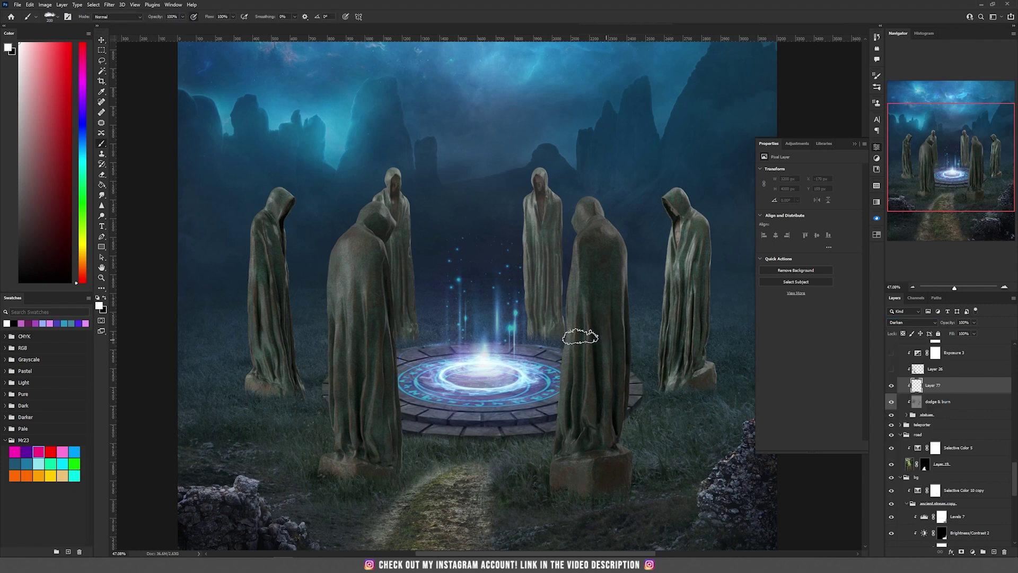
{"action": "right_click", "coordinate": [592, 338]}
{"action": "left_click", "coordinate": [558, 232]}
{"action": "left_click", "coordinate": [511, 9]}
{"action": "left_click", "coordinate": [361, 386], "text": "alt"}
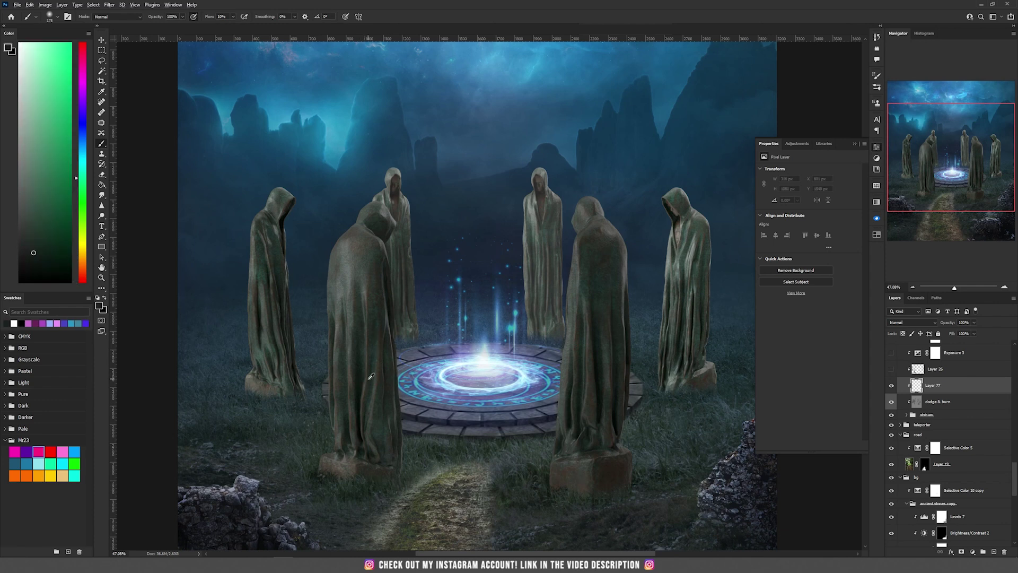
{"action": "scroll", "coordinate": [352, 366], "scroll_direction": "up", "scroll_amount": 3}
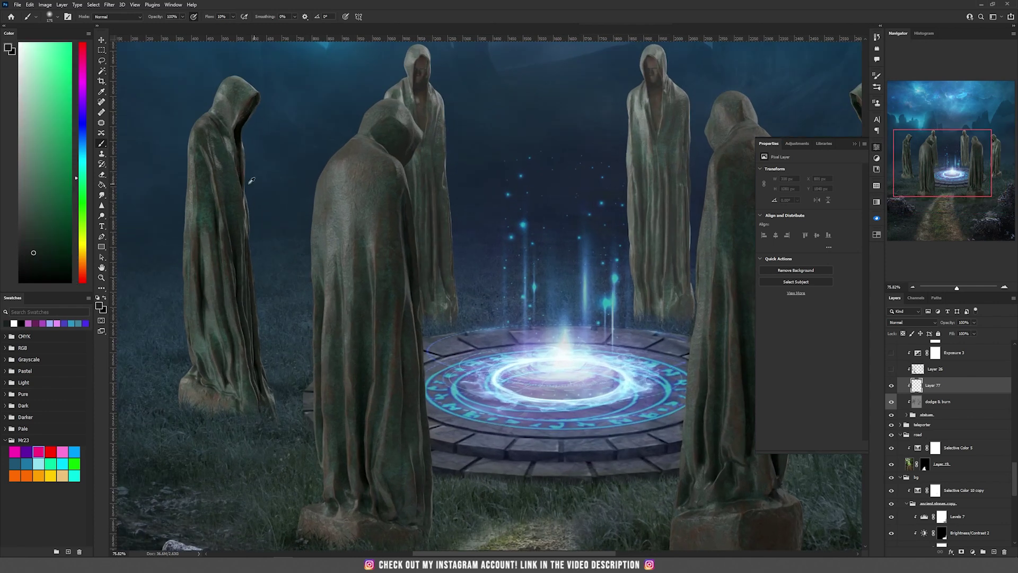
{"action": "left_click", "coordinate": [240, 132], "text": "alt"}
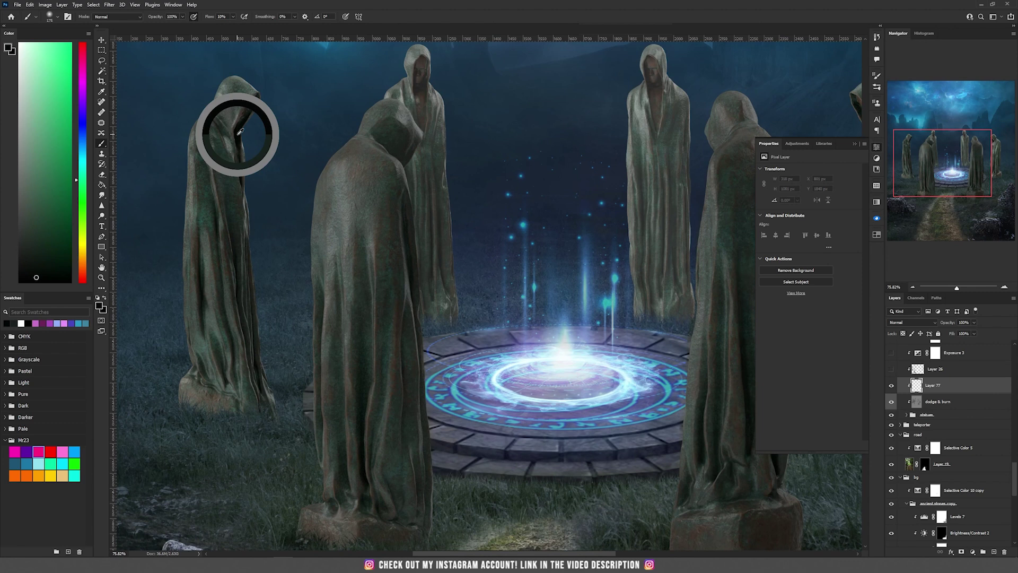
{"action": "left_click_drag", "start_coordinate": [240, 132], "coordinate": [241, 131]}
- Paint the sampled dark tone over the statues on the new layer, reducing the brush size for the narrower areas
{"action": "mouse_move", "coordinate": [223, 197]}
{"action": "left_mouse_down"}
{"action": "mouse_move", "coordinate": [237, 319]}
{"action": "mouse_move", "coordinate": [220, 249]}
{"action": "mouse_move", "coordinate": [206, 278]}
{"action": "mouse_move", "coordinate": [193, 270]}
{"action": "mouse_move", "coordinate": [192, 182]}
{"action": "mouse_move", "coordinate": [178, 405]}
{"action": "mouse_move", "coordinate": [241, 418]}
{"action": "mouse_move", "coordinate": [199, 407]}
{"action": "mouse_move", "coordinate": [218, 425]}
{"action": "mouse_move", "coordinate": [226, 404]}
{"action": "mouse_move", "coordinate": [199, 217]}
{"action": "mouse_move", "coordinate": [220, 252]}
{"action": "mouse_move", "coordinate": [307, 549]}
{"action": "mouse_move", "coordinate": [368, 525]}
{"action": "mouse_move", "coordinate": [369, 272]}
{"action": "mouse_move", "coordinate": [358, 429]}
{"action": "mouse_move", "coordinate": [345, 174]}
{"action": "mouse_move", "coordinate": [312, 505]}
{"action": "left_mouse_up"}
{"action": "key", "text": "bracketleft"}
{"action": "key", "text": "bracketleft"}
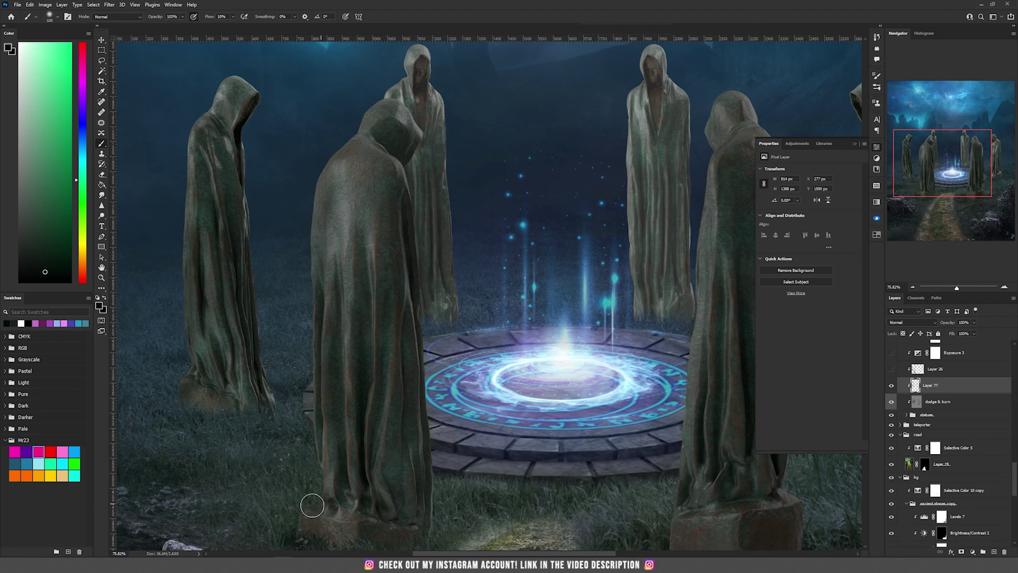
{"action": "mouse_move", "coordinate": [397, 548]}
{"action": "left_mouse_down"}
{"action": "mouse_move", "coordinate": [361, 377]}
{"action": "mouse_move", "coordinate": [384, 450]}
{"action": "mouse_move", "coordinate": [398, 392]}
{"action": "left_mouse_up"}
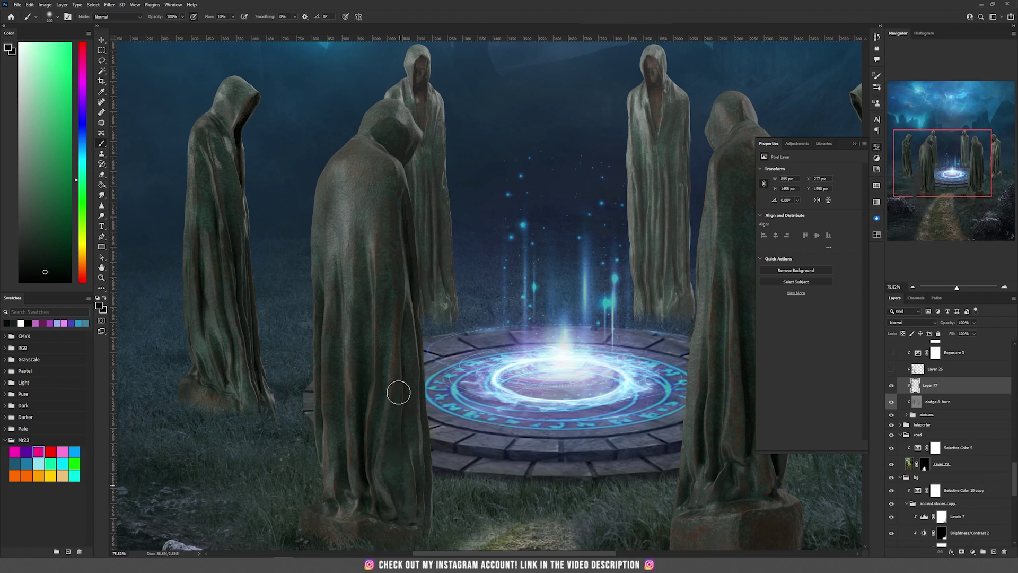
{"action": "mouse_move", "coordinate": [445, 192]}
{"action": "left_mouse_down"}
{"action": "mouse_move", "coordinate": [397, 406]}
{"action": "mouse_move", "coordinate": [412, 441]}
{"action": "left_mouse_up"}
{"action": "mouse_move", "coordinate": [411, 192]}
{"action": "left_mouse_down"}
{"action": "mouse_move", "coordinate": [372, 175]}
{"action": "mouse_move", "coordinate": [355, 228]}
{"action": "left_mouse_up"}
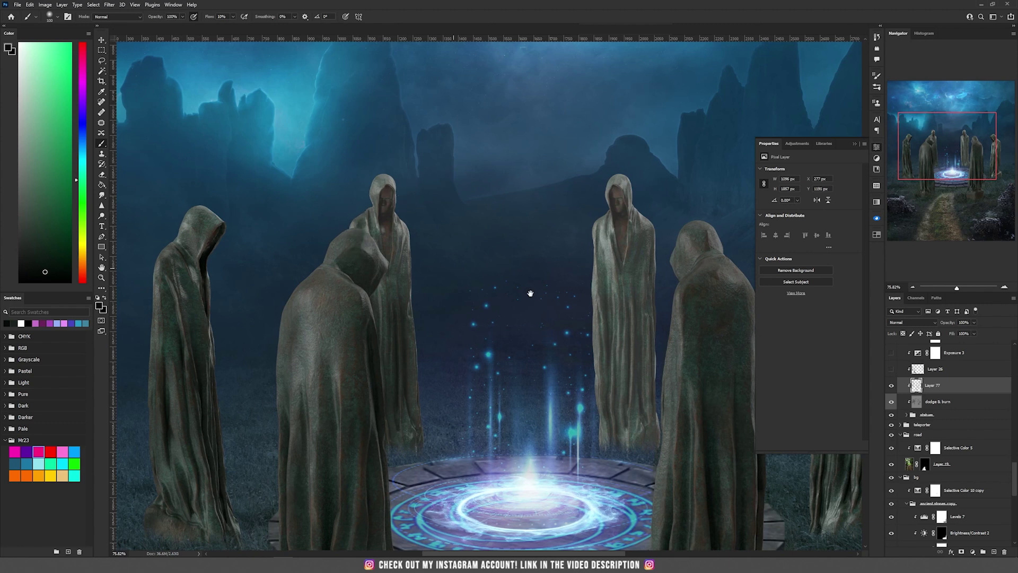
{"action": "left_click_drag", "start_coordinate": [578, 293], "coordinate": [321, 257]}
{"action": "mouse_move", "coordinate": [397, 262]}
{"action": "left_mouse_down"}
{"action": "mouse_move", "coordinate": [356, 268]}
{"action": "mouse_move", "coordinate": [347, 312]}
{"action": "mouse_move", "coordinate": [407, 412]}
{"action": "mouse_move", "coordinate": [419, 488]}
{"action": "left_mouse_up"}
{"action": "left_click_drag", "start_coordinate": [467, 354], "coordinate": [469, 240]}
{"action": "mouse_move", "coordinate": [453, 409]}
{"action": "left_mouse_down"}
{"action": "mouse_move", "coordinate": [391, 513]}
{"action": "mouse_move", "coordinate": [485, 475]}
{"action": "left_mouse_up"}
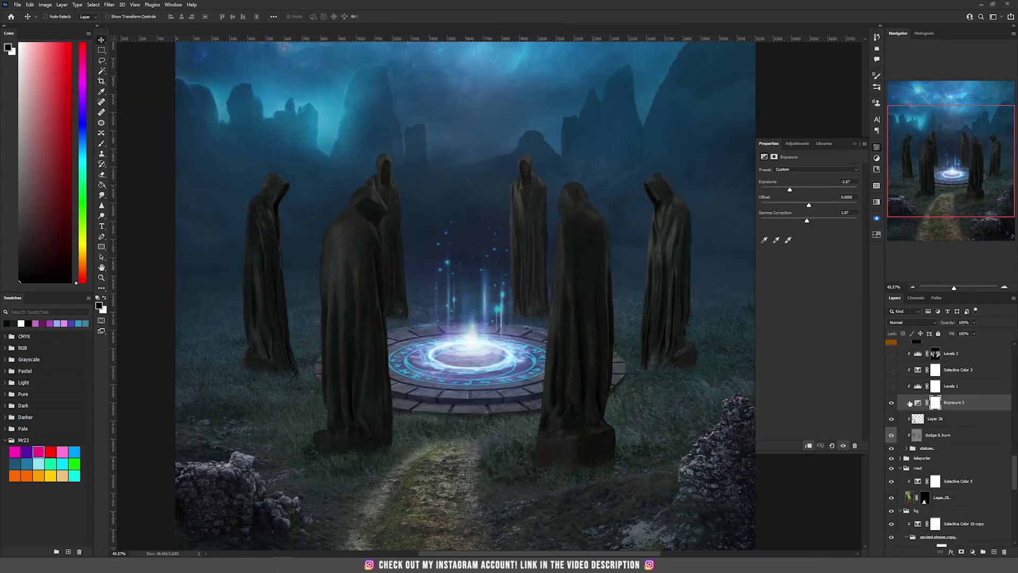
- Review the Exposure adjustment that darkens the statues, and open the settings of the Levels 1 adjustment above it
{"action": "left_click", "coordinate": [917, 403]}
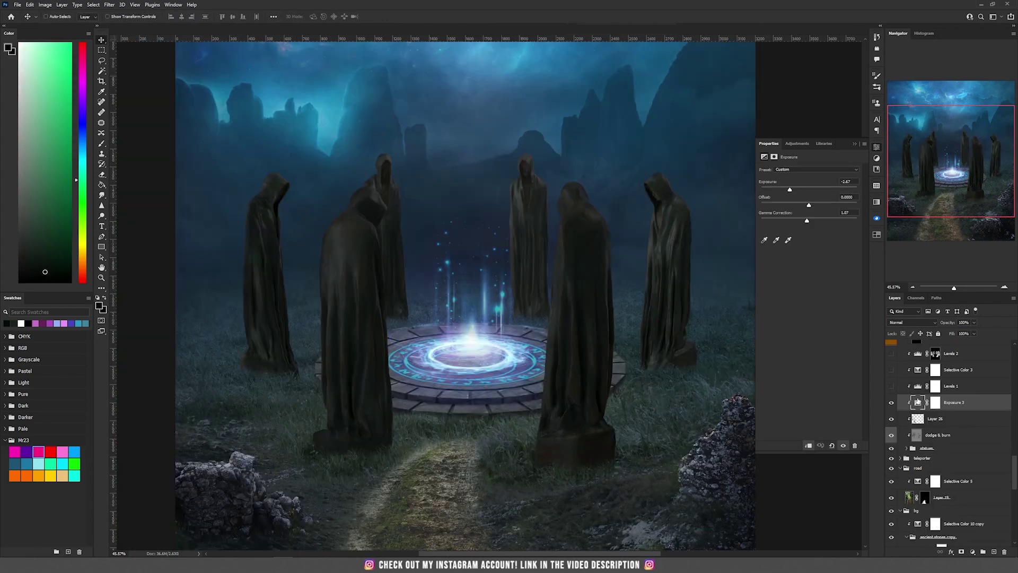
{"action": "scroll", "coordinate": [928, 415], "scroll_direction": "up", "scroll_amount": 1}
{"action": "left_click", "coordinate": [922, 407]}
{"action": "left_click", "coordinate": [920, 407]}
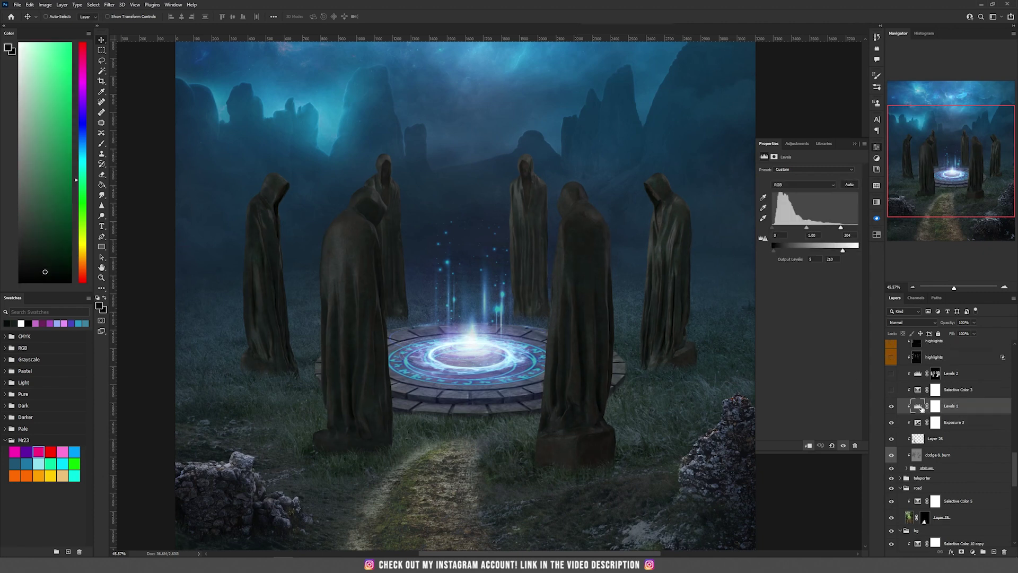
- Show the Selective Color adjustment above Levels 1 and check its settings and Color blend mode
{"action": "left_click", "coordinate": [891, 390]}
{"action": "left_click", "coordinate": [916, 391]}
{"action": "left_click", "coordinate": [906, 322]}
{"action": "left_click", "coordinate": [906, 322]}
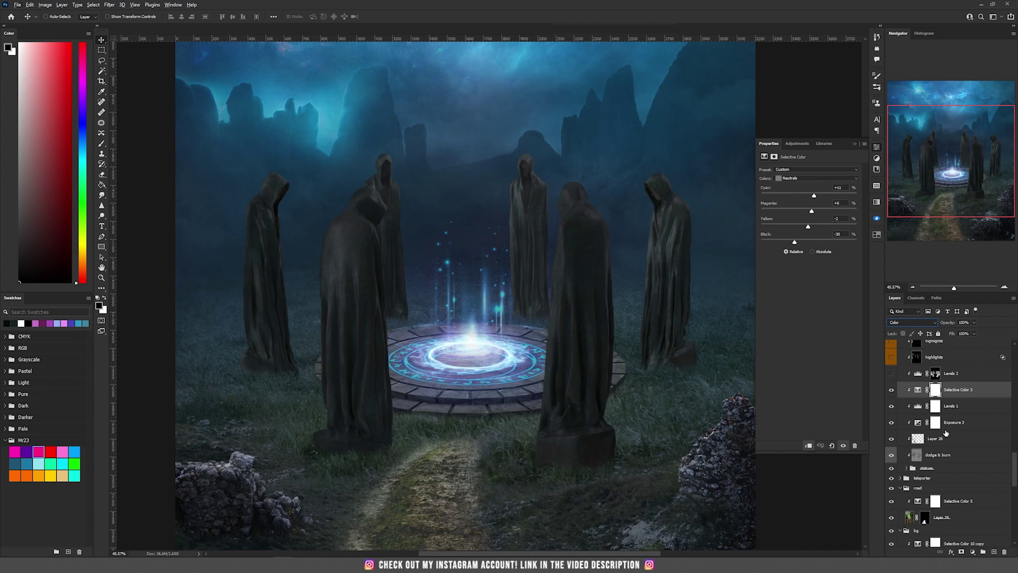
- Show the Levels 2 adjustment and toggle its visibility to compare its effect on the statues
{"action": "scroll", "coordinate": [946, 433], "scroll_direction": "up", "scroll_amount": 1}
{"action": "left_click", "coordinate": [892, 394]}
{"action": "left_click", "coordinate": [892, 394]}
{"action": "left_click", "coordinate": [891, 394]}
{"action": "left_click", "coordinate": [891, 394]}
{"action": "left_click", "coordinate": [891, 394]}
{"action": "scroll", "coordinate": [892, 404], "scroll_direction": "up", "scroll_amount": 2}
{"action": "left_click", "coordinate": [891, 406]}
{"action": "left_click", "coordinate": [891, 407]}
{"action": "scroll", "coordinate": [508, 312], "scroll_direction": "up", "scroll_amount": 1}
{"action": "scroll", "coordinate": [510, 305], "scroll_direction": "up", "scroll_amount": 1}
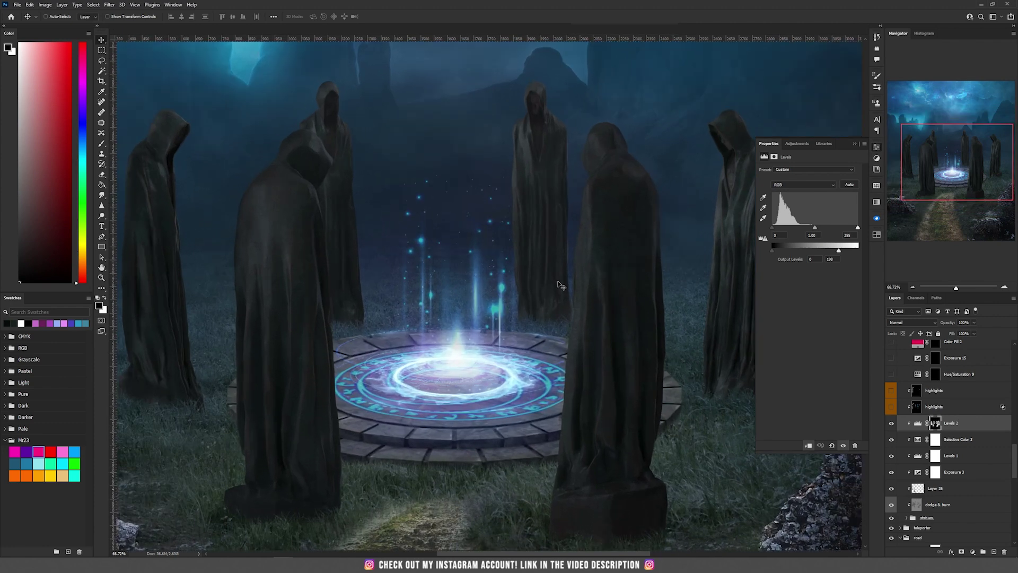
{"action": "scroll", "coordinate": [602, 252], "scroll_direction": "up", "scroll_amount": 1}
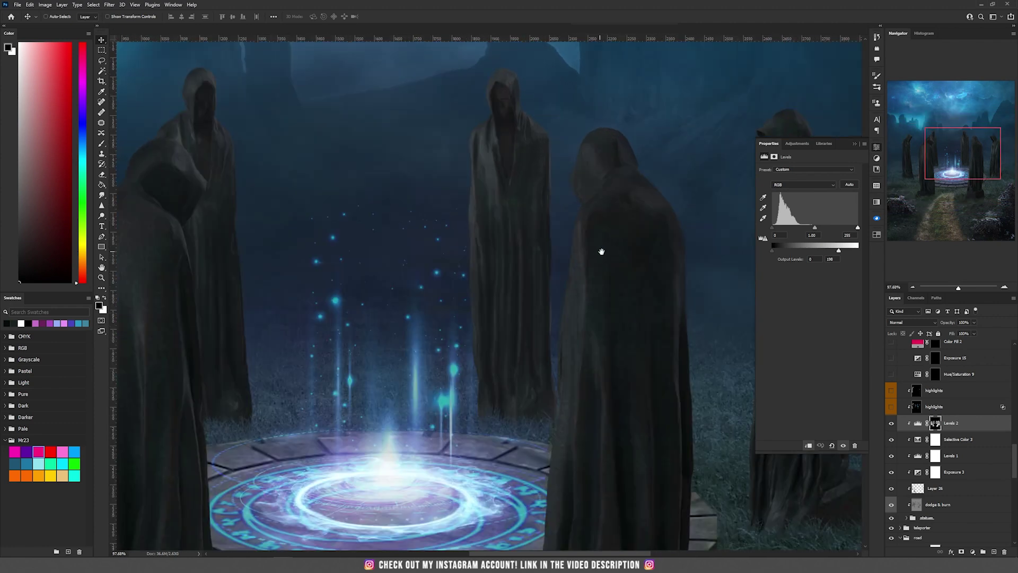
- Create a new layer clipped to the layer below in Linear Dodge (Add) mode, filled with the mode's neutral black
{"action": "left_click", "coordinate": [68, 6]}
{"action": "mouse_move", "coordinate": [79, 10]}
{"action": "left_click", "coordinate": [159, 11]}
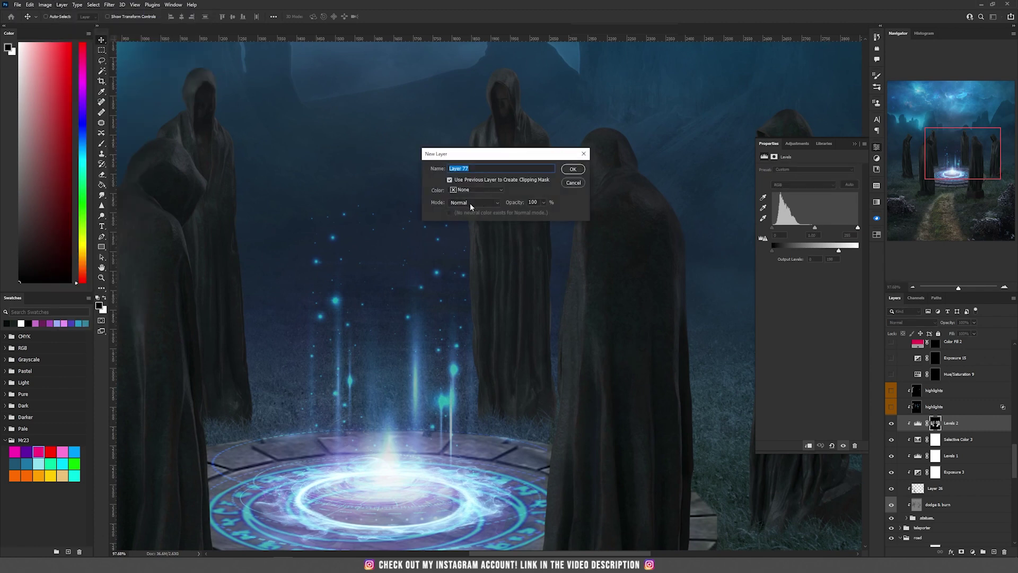
{"action": "left_click", "coordinate": [470, 202]}
{"action": "left_click", "coordinate": [475, 290]}
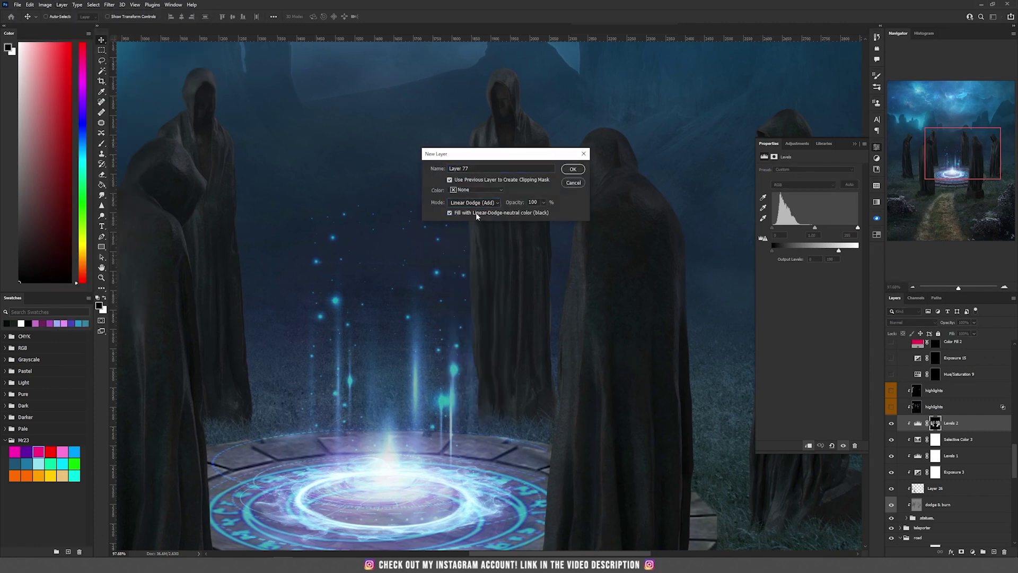
{"action": "left_click", "coordinate": [573, 169]}
- In the new layer's blending options, split the Underlying Layer's black Blend If slider to 0 / 100
{"action": "scroll", "coordinate": [509, 261], "scroll_direction": "down", "scroll_amount": 3}
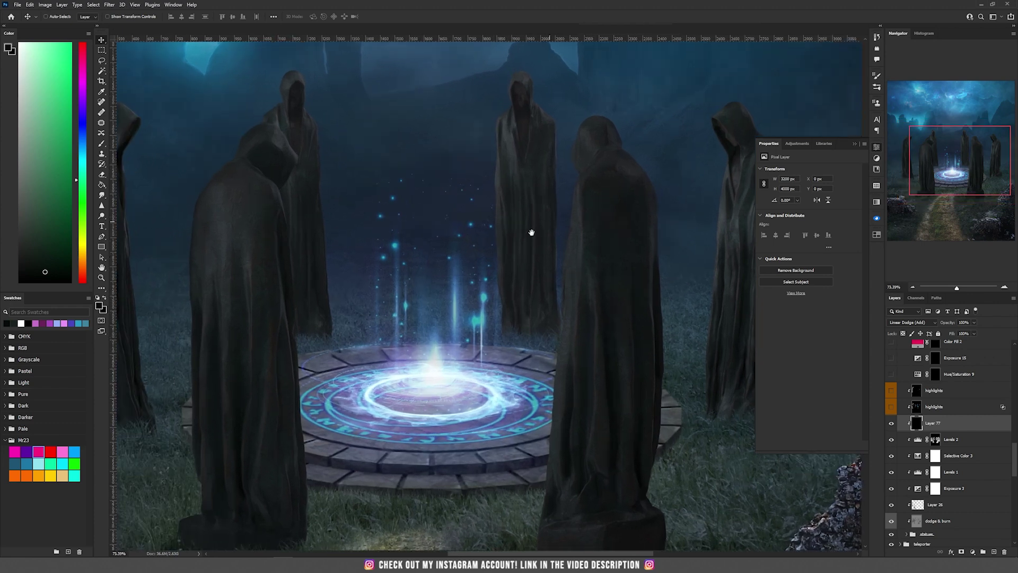
{"action": "scroll", "coordinate": [418, 270], "scroll_direction": "up", "scroll_amount": 1}
{"action": "left_click_drag", "start_coordinate": [417, 270], "coordinate": [513, 243]}
{"action": "left_click_drag", "start_coordinate": [557, 295], "coordinate": [534, 310]}
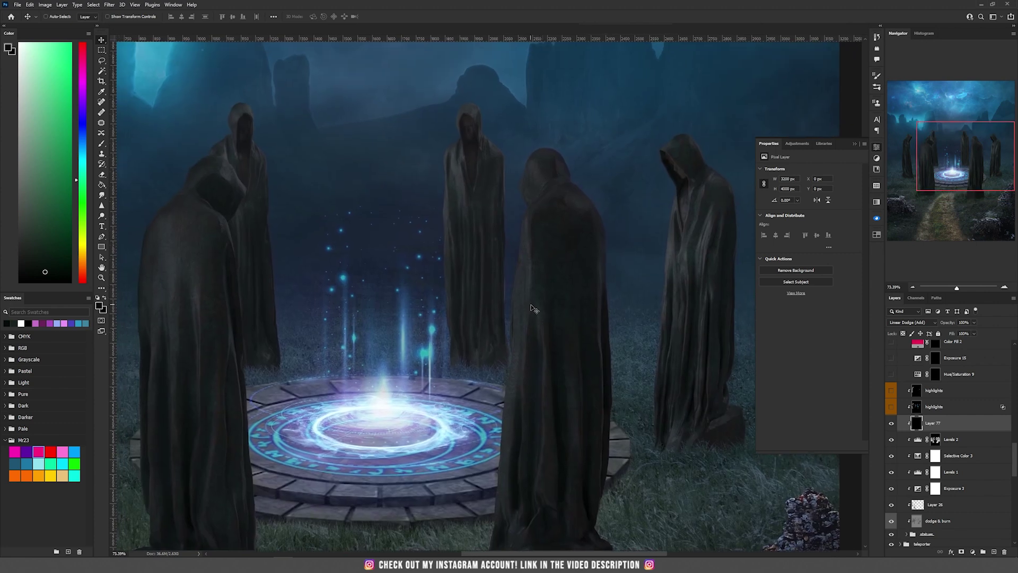
{"action": "scroll", "coordinate": [417, 337], "scroll_direction": "up", "scroll_amount": 2}
{"action": "scroll", "coordinate": [417, 337], "scroll_direction": "down", "scroll_amount": 4}
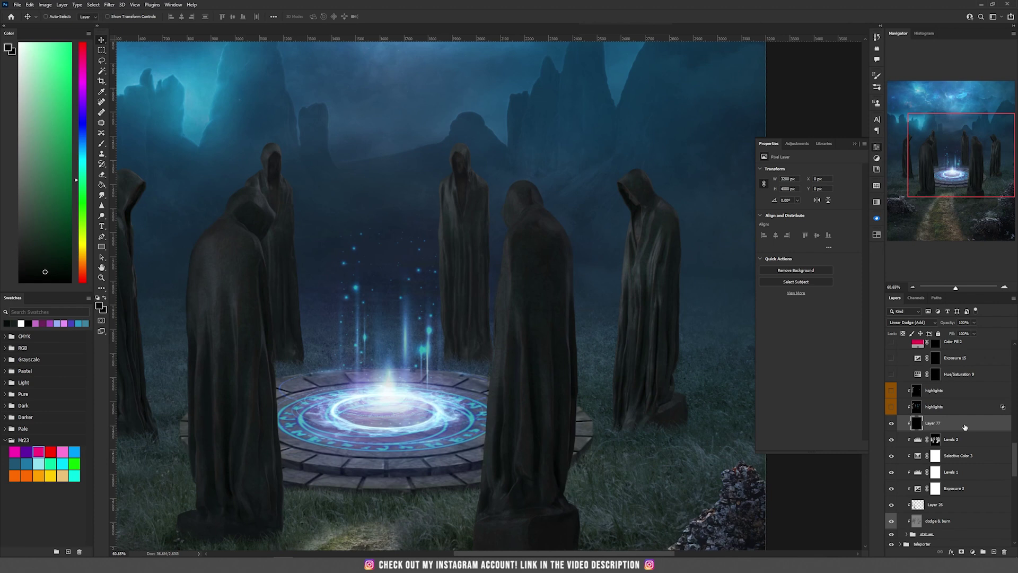
{"action": "key", "text": "alt+l"}
{"action": "key", "text": "y"}
{"action": "key", "text": "b"}
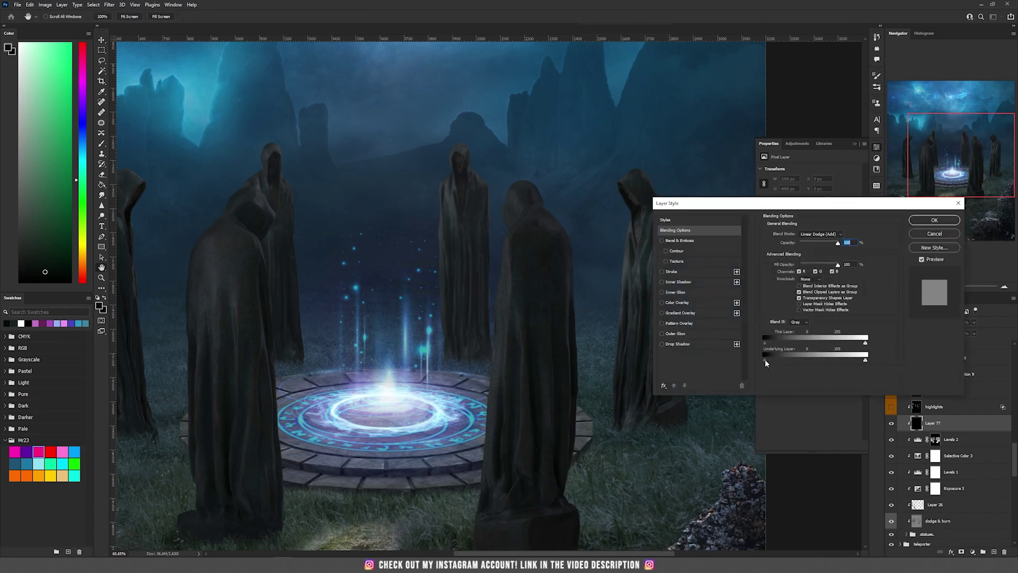
{"action": "key", "text": "alt"}
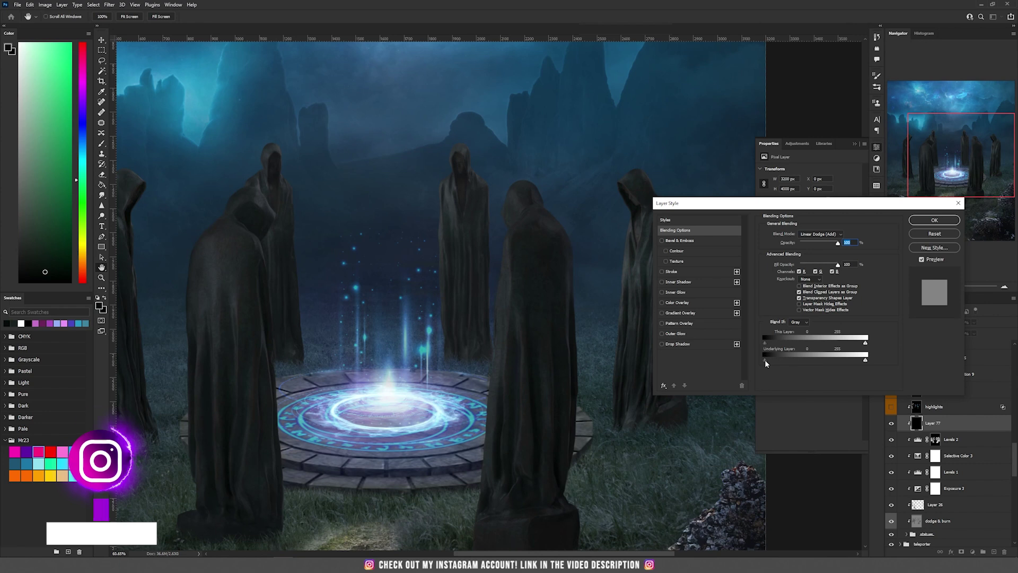
{"action": "left_click_drag", "start_coordinate": [765, 360], "coordinate": [804, 359]}
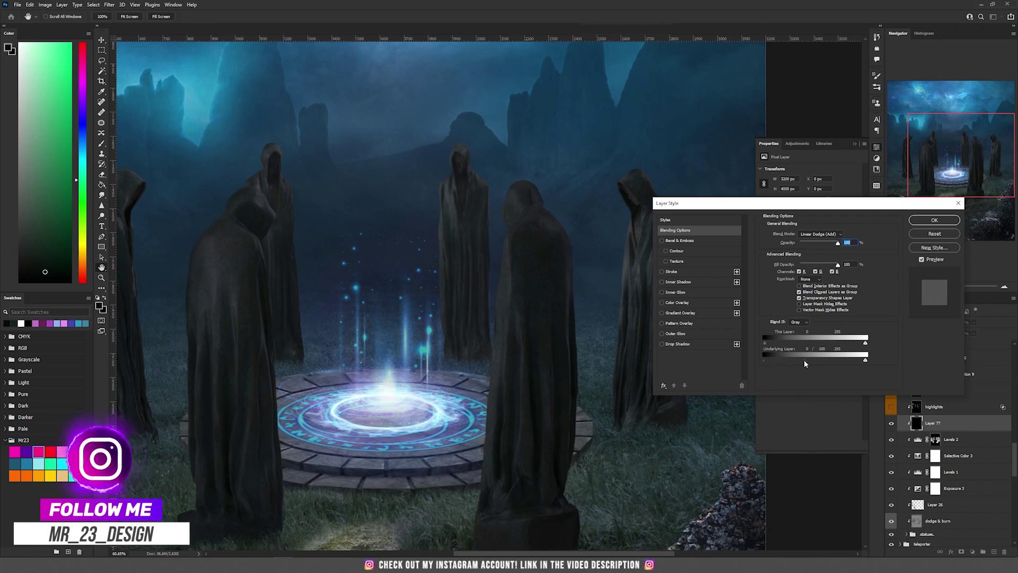
{"action": "left_click", "coordinate": [946, 221]}
- Sample teal from the teleporter glow and brush soft light onto the hunched statue's side facing the portal with a smaller brush
{"action": "key", "text": "b"}
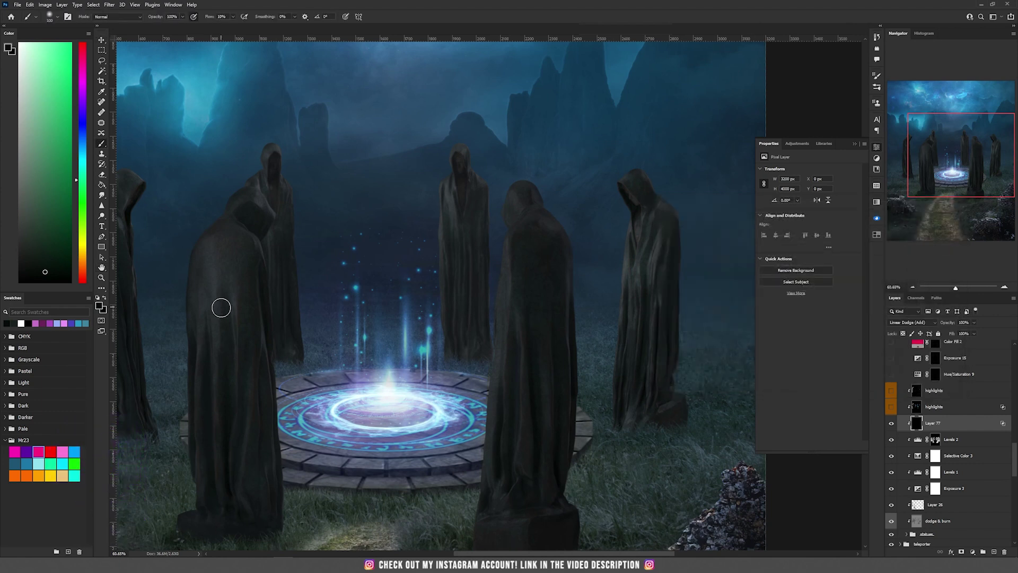
{"action": "left_click_drag", "start_coordinate": [418, 356], "coordinate": [428, 346]}
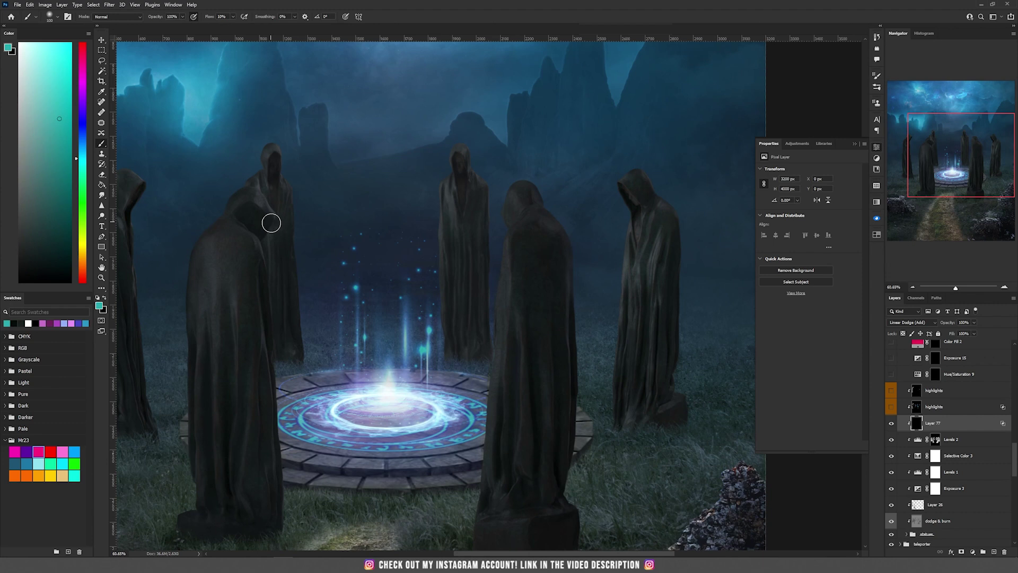
{"action": "scroll", "coordinate": [269, 220], "scroll_direction": "up", "scroll_amount": 5}
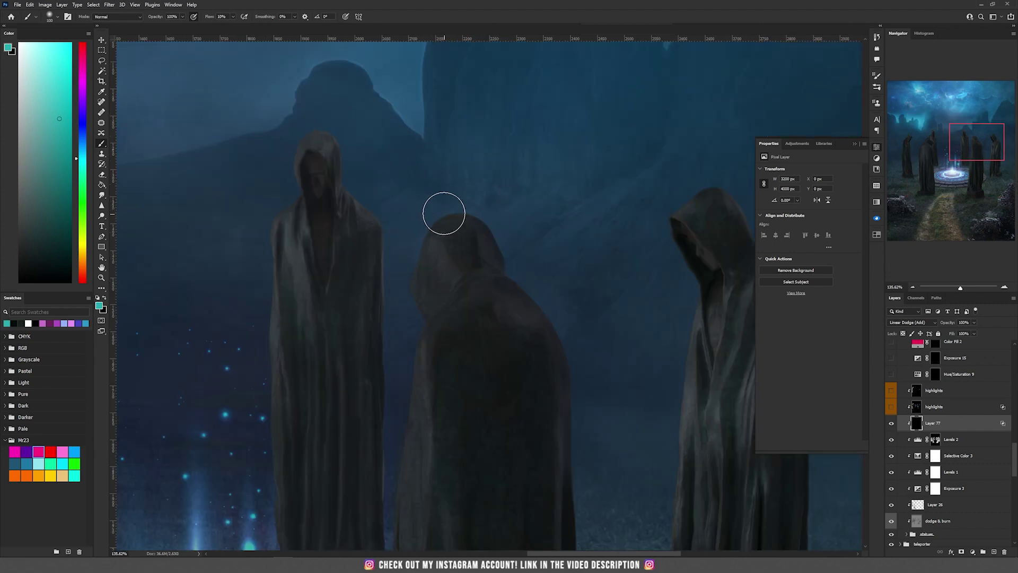
{"action": "mouse_move", "coordinate": [300, 364]}
{"action": "left_mouse_down"}
{"action": "mouse_move", "coordinate": [457, 144]}
{"action": "mouse_move", "coordinate": [398, 266]}
{"action": "mouse_move", "coordinate": [378, 348]}
{"action": "mouse_move", "coordinate": [378, 211]}
{"action": "mouse_move", "coordinate": [334, 305]}
{"action": "left_mouse_up"}
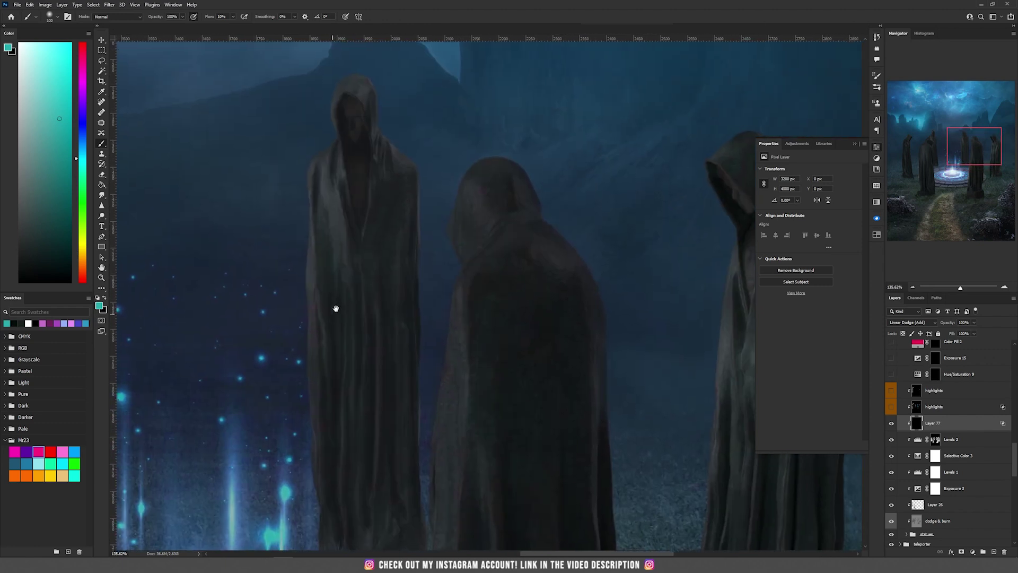
{"action": "right_click", "coordinate": [451, 222], "text": "alt"}
{"action": "left_click_drag", "start_coordinate": [451, 222], "coordinate": [445, 221]}
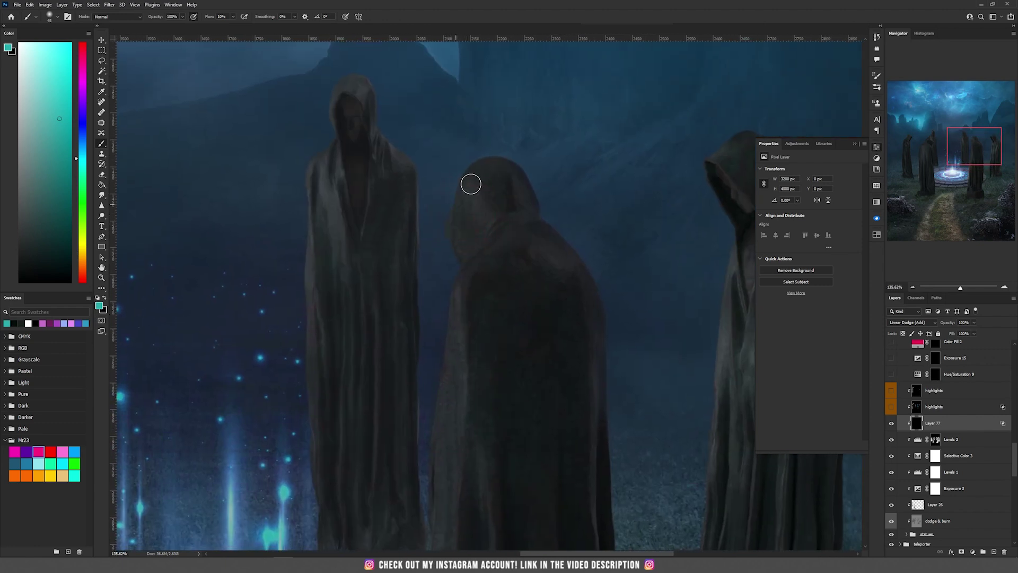
{"action": "mouse_move", "coordinate": [470, 184]}
{"action": "left_mouse_down"}
{"action": "mouse_move", "coordinate": [451, 202]}
{"action": "mouse_move", "coordinate": [474, 162]}
{"action": "mouse_move", "coordinate": [442, 217]}
{"action": "mouse_move", "coordinate": [475, 156]}
{"action": "mouse_move", "coordinate": [435, 244]}
{"action": "mouse_move", "coordinate": [450, 230]}
{"action": "mouse_move", "coordinate": [445, 246]}
{"action": "mouse_move", "coordinate": [451, 239]}
{"action": "mouse_move", "coordinate": [483, 149]}
{"action": "mouse_move", "coordinate": [488, 260]}
{"action": "mouse_move", "coordinate": [463, 270]}
{"action": "mouse_move", "coordinate": [434, 367]}
{"action": "mouse_move", "coordinate": [456, 274]}
{"action": "mouse_move", "coordinate": [436, 374]}
{"action": "mouse_move", "coordinate": [496, 234]}
{"action": "left_mouse_up"}
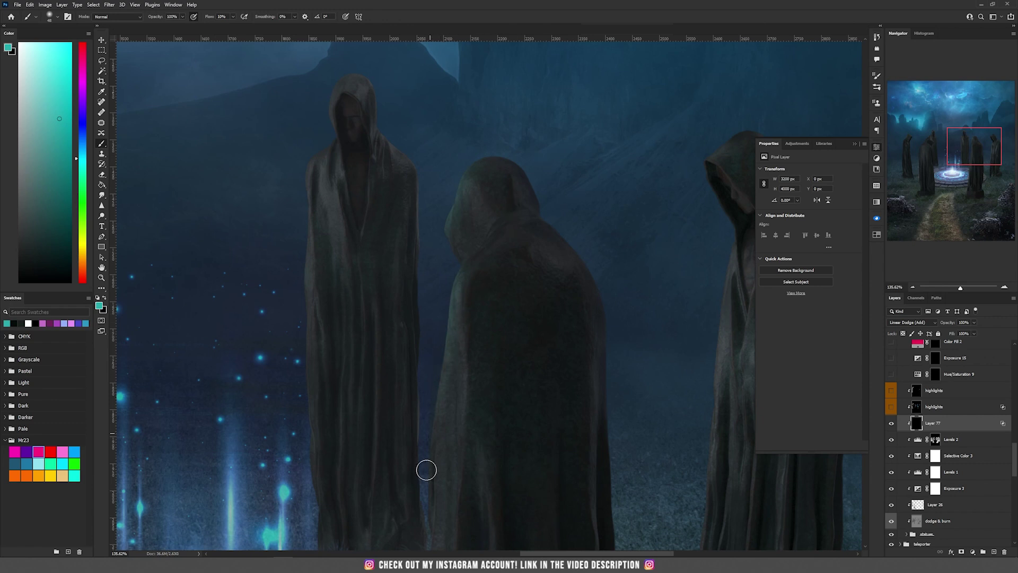
- Extend the soft teal light to the portal-facing folds and edges of the other hooded statues
{"action": "scroll", "coordinate": [448, 318], "scroll_direction": "down", "scroll_amount": 5}
{"action": "scroll", "coordinate": [464, 361], "scroll_direction": "up", "scroll_amount": 3}
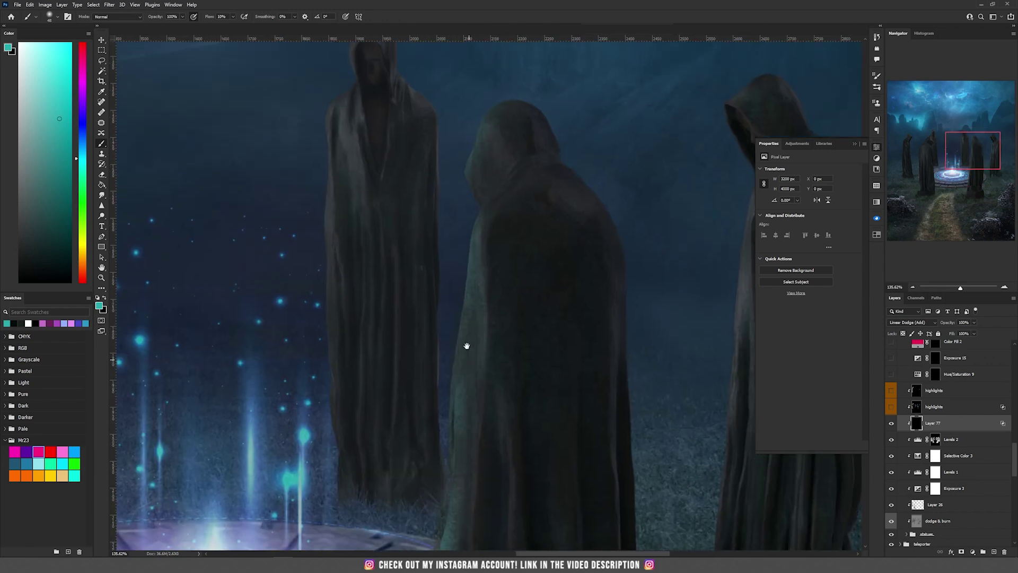
{"action": "scroll", "coordinate": [450, 204], "scroll_direction": "up", "scroll_amount": 2}
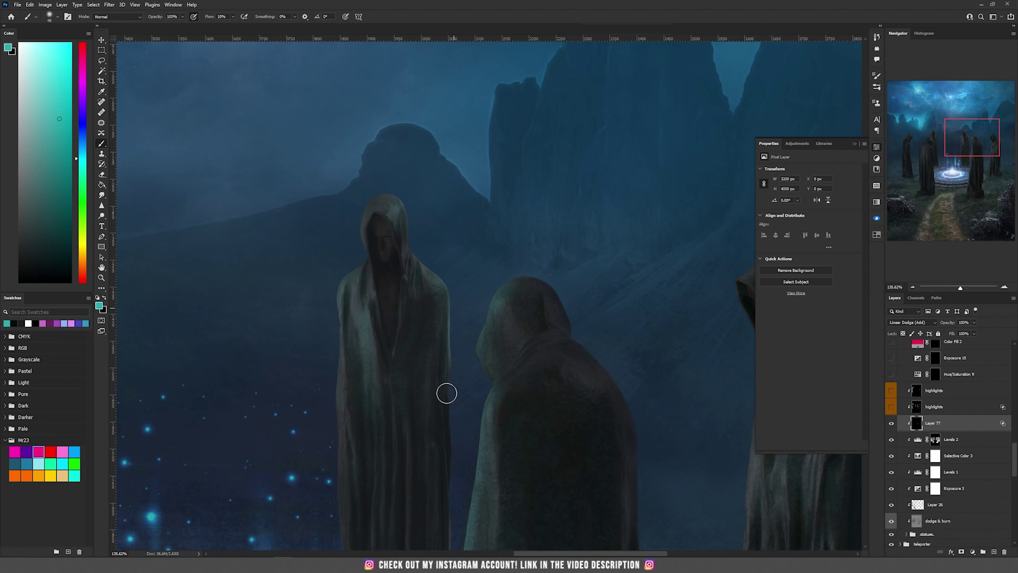
{"action": "scroll", "coordinate": [398, 247], "scroll_direction": "down", "scroll_amount": 3}
{"action": "scroll", "coordinate": [504, 302], "scroll_direction": "right", "scroll_amount": 4}
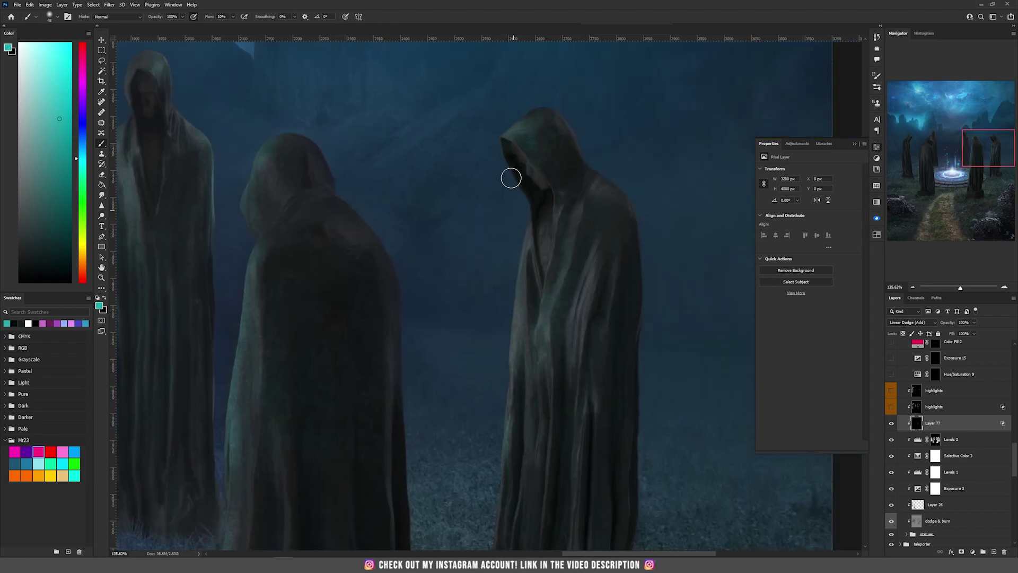
{"action": "scroll", "coordinate": [530, 281], "scroll_direction": "left", "scroll_amount": 4}
{"action": "scroll", "coordinate": [223, 414], "scroll_direction": "down", "scroll_amount": 8}
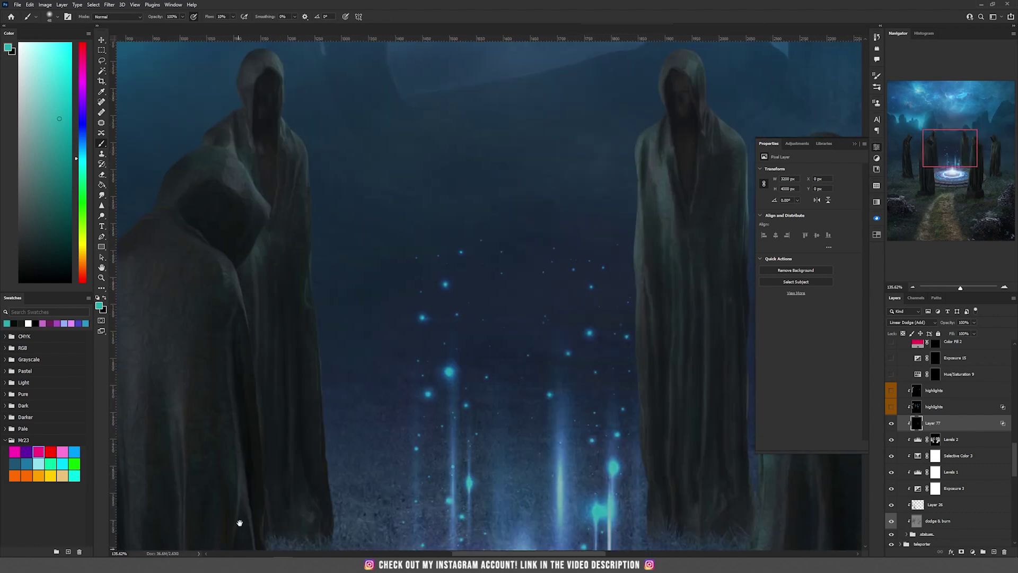
{"action": "scroll", "coordinate": [371, 175], "scroll_direction": "up", "scroll_amount": 5}
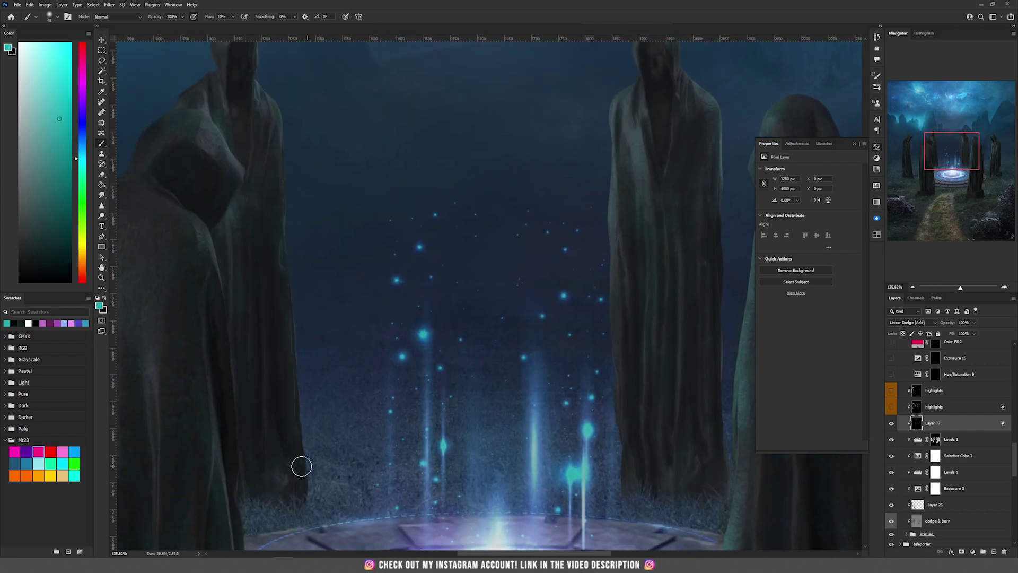
{"action": "scroll", "coordinate": [297, 465], "scroll_direction": "down", "scroll_amount": 5}
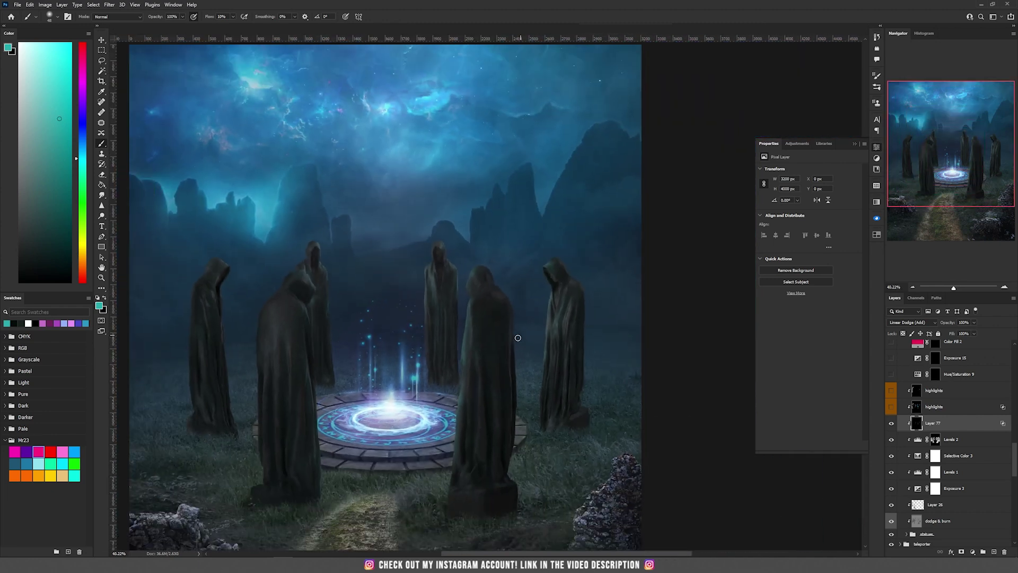
- Create a second clipped layer above the soft light layer in Linear Dodge (Add) mode, filled with neutral black
{"action": "scroll", "coordinate": [518, 335], "scroll_direction": "up", "scroll_amount": 2}
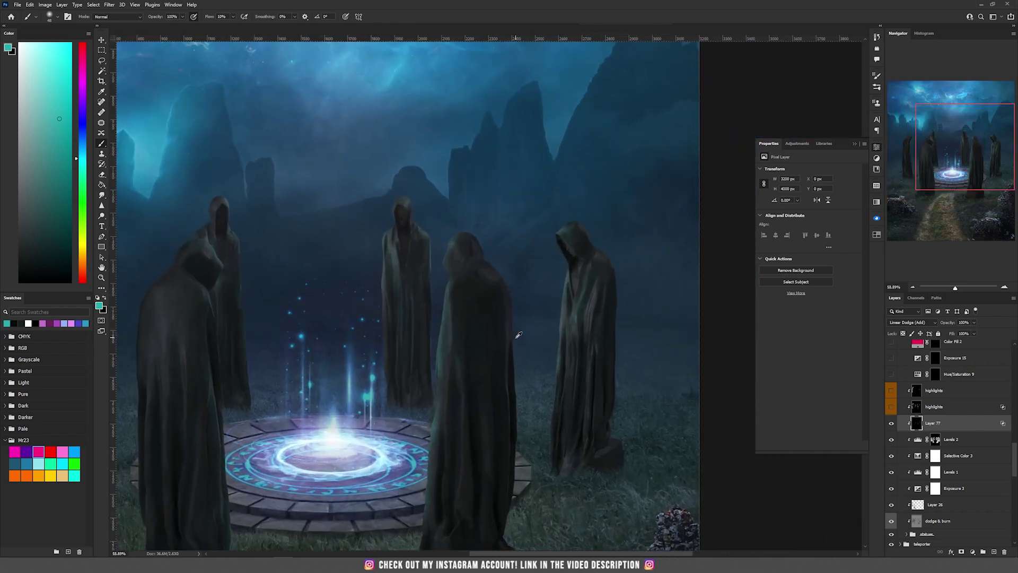
{"action": "left_click", "coordinate": [62, 6]}
{"action": "mouse_move", "coordinate": [80, 8]}
{"action": "left_click", "coordinate": [159, 13]}
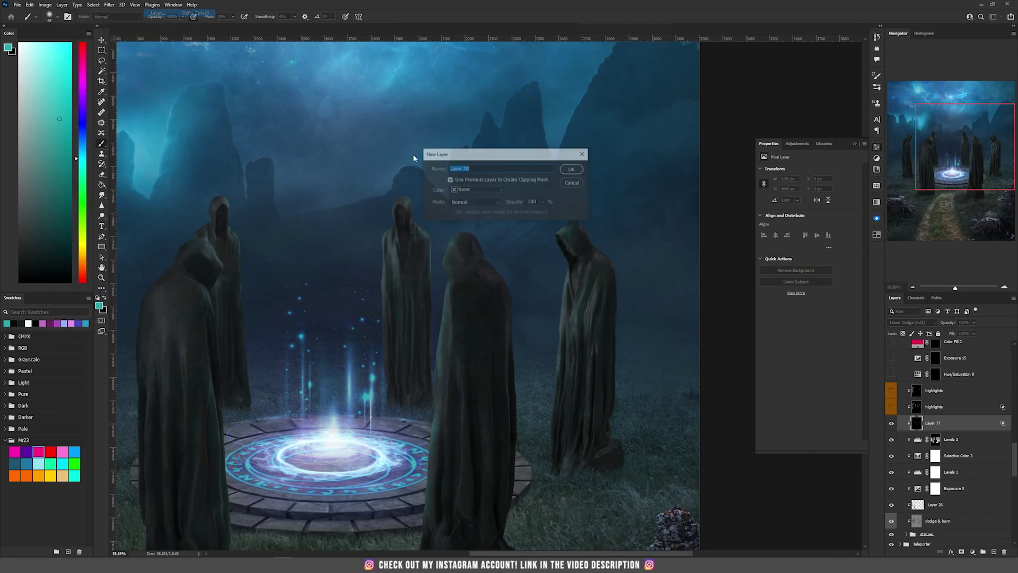
{"action": "left_click", "coordinate": [475, 203]}
{"action": "left_click", "coordinate": [477, 292]}
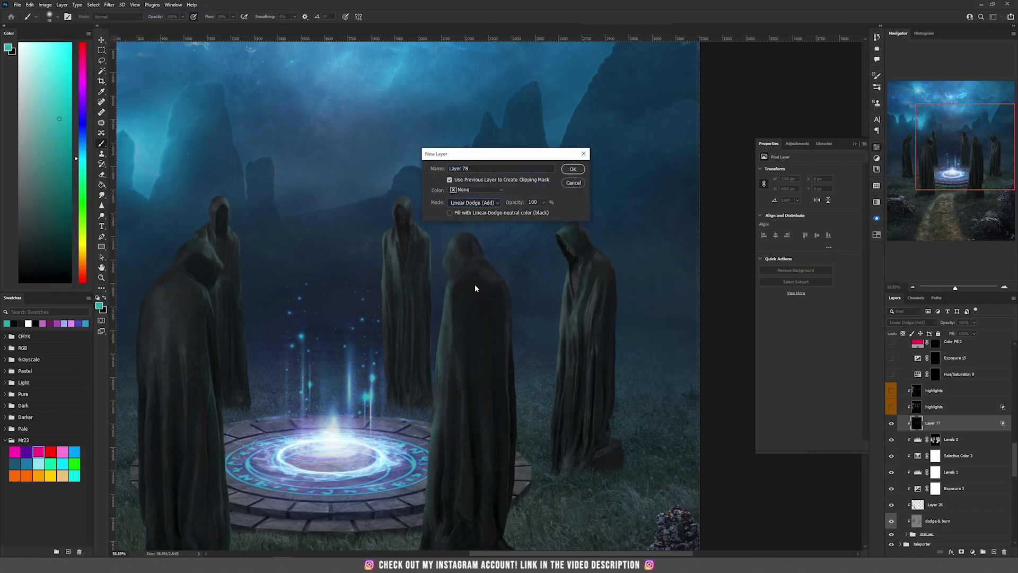
{"action": "key", "text": "Return"}
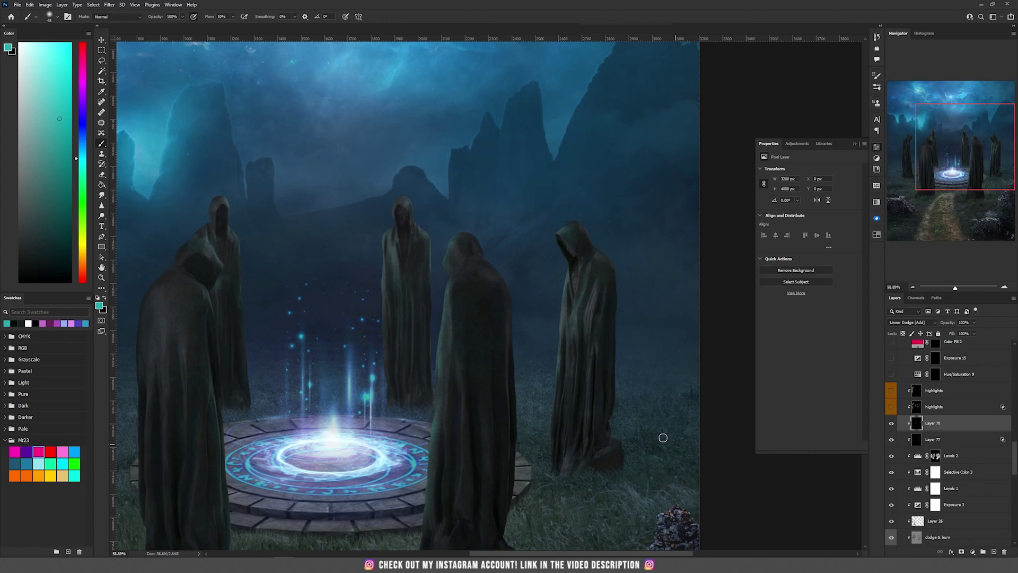
- Pick a brighter cyan and paint a thin rim light along the portal-facing edge of the hunched statue with a small brush
{"action": "scroll", "coordinate": [438, 393], "scroll_direction": "up", "scroll_amount": 6}
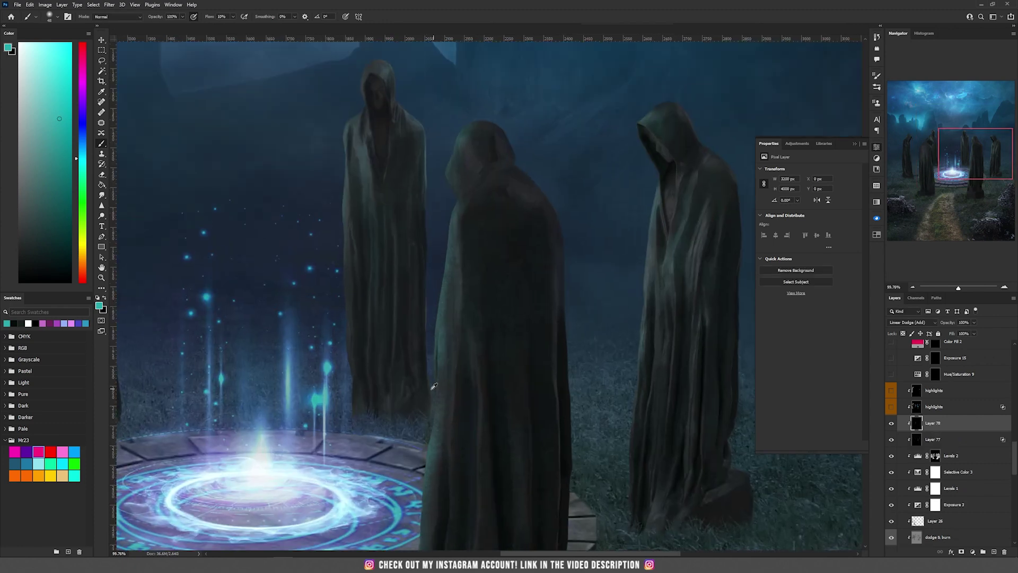
{"action": "left_click_drag", "start_coordinate": [472, 270], "coordinate": [448, 345]}
{"action": "scroll", "coordinate": [449, 337], "scroll_direction": "up", "scroll_amount": 2}
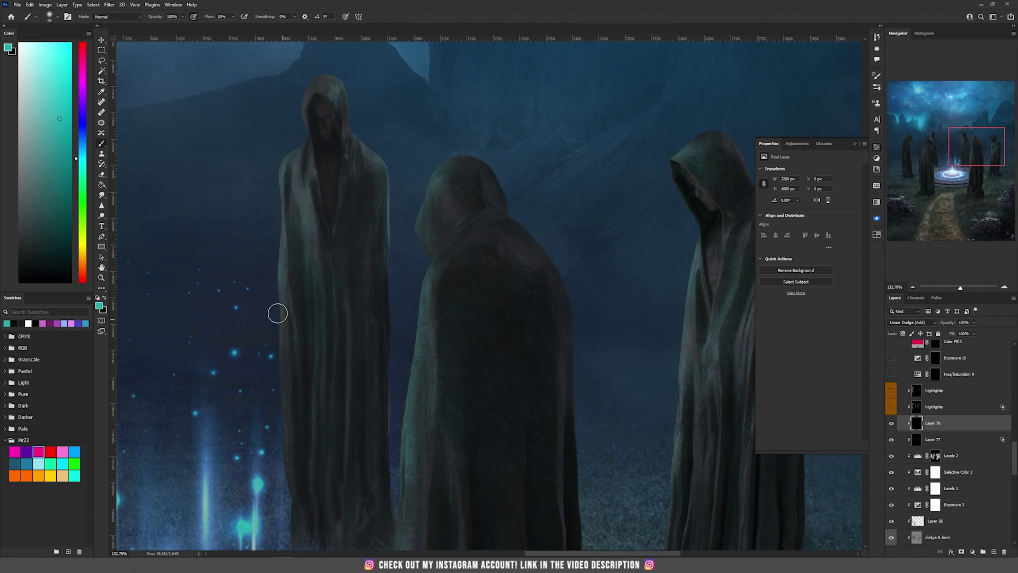
{"action": "left_click", "coordinate": [74, 63]}
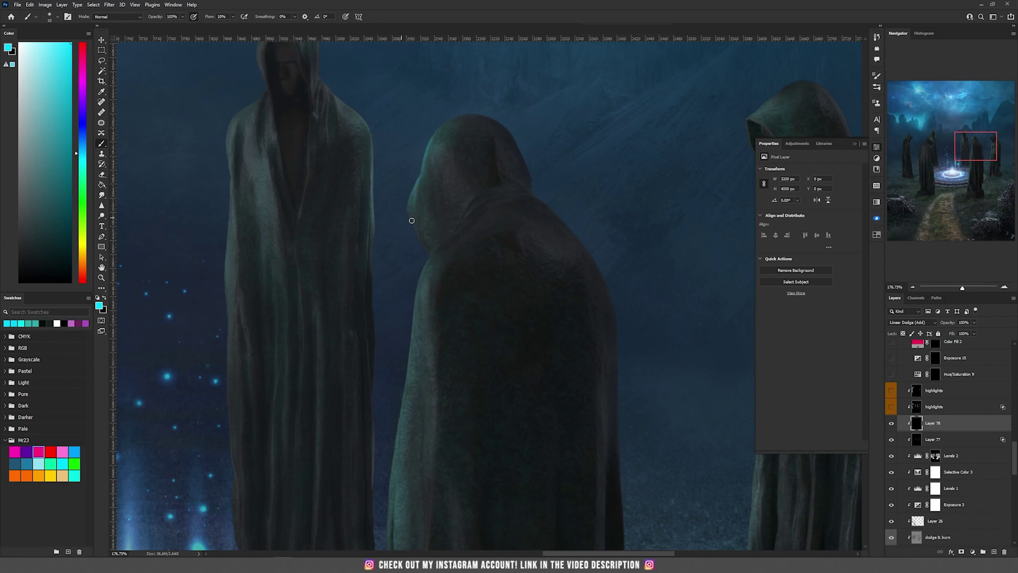
{"action": "left_click_drag", "start_coordinate": [398, 339], "coordinate": [520, 173]}
{"action": "left_click_drag", "start_coordinate": [466, 441], "coordinate": [477, 233]}
{"action": "left_click_drag", "start_coordinate": [476, 236], "coordinate": [454, 472]}
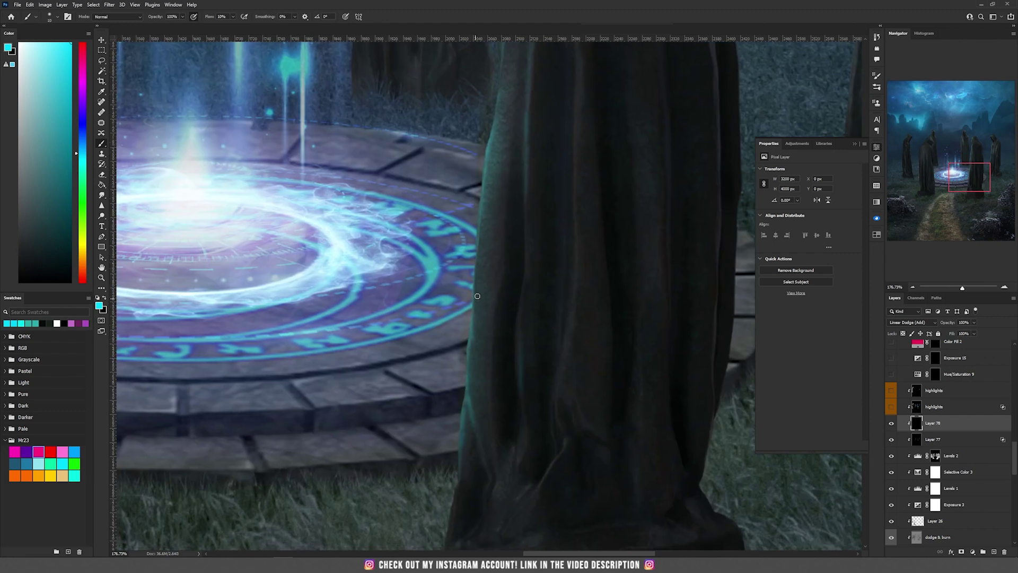
- Continue the rim light down the hunched statue's robe and refine it by alternating between cyan and black
{"action": "left_click_drag", "start_coordinate": [497, 127], "coordinate": [464, 513]}
{"action": "left_click_drag", "start_coordinate": [458, 251], "coordinate": [443, 384]}
{"action": "key", "text": "x"}
{"action": "mouse_move", "coordinate": [484, 167]}
{"action": "left_mouse_down"}
{"action": "mouse_move", "coordinate": [466, 289]}
{"action": "mouse_move", "coordinate": [492, 426]}
{"action": "left_mouse_up"}
{"action": "key", "text": "x"}
{"action": "key", "text": "x"}
{"action": "key", "text": "x"}
- Paint cyan rim light along the shoulders and robe edges of the standing statue behind the portal
{"action": "left_click_drag", "start_coordinate": [322, 166], "coordinate": [297, 206]}
{"action": "left_click_drag", "start_coordinate": [301, 230], "coordinate": [303, 300]}
{"action": "left_click_drag", "start_coordinate": [441, 215], "coordinate": [442, 278]}
{"action": "left_click_drag", "start_coordinate": [437, 188], "coordinate": [415, 164]}
{"action": "left_click_drag", "start_coordinate": [389, 123], "coordinate": [382, 84]}
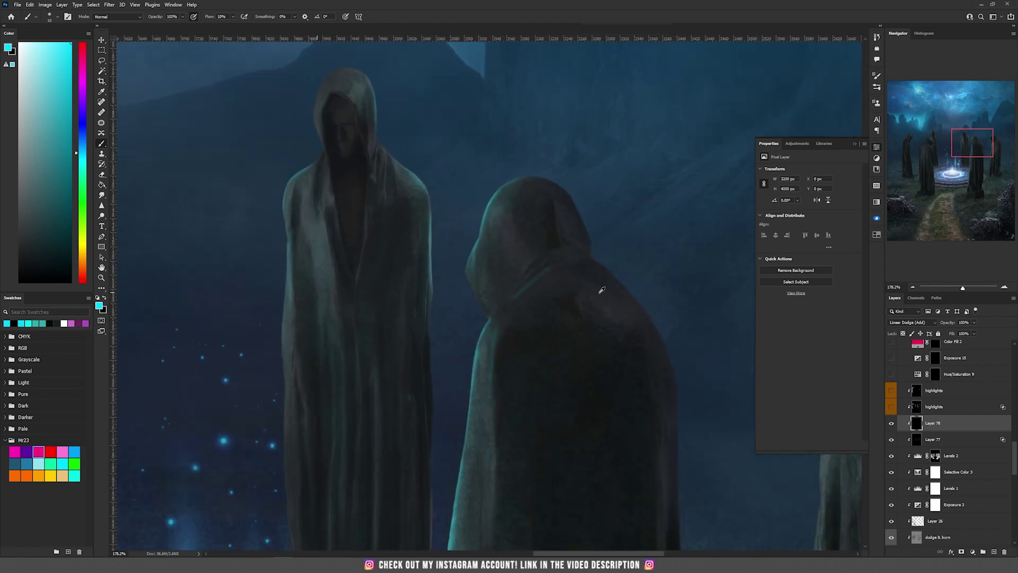
- Switch the brush color to white and add very fine highlights along the hood and robe edges with a smaller brush
{"action": "scroll", "coordinate": [602, 290], "scroll_direction": "up", "scroll_amount": 3}
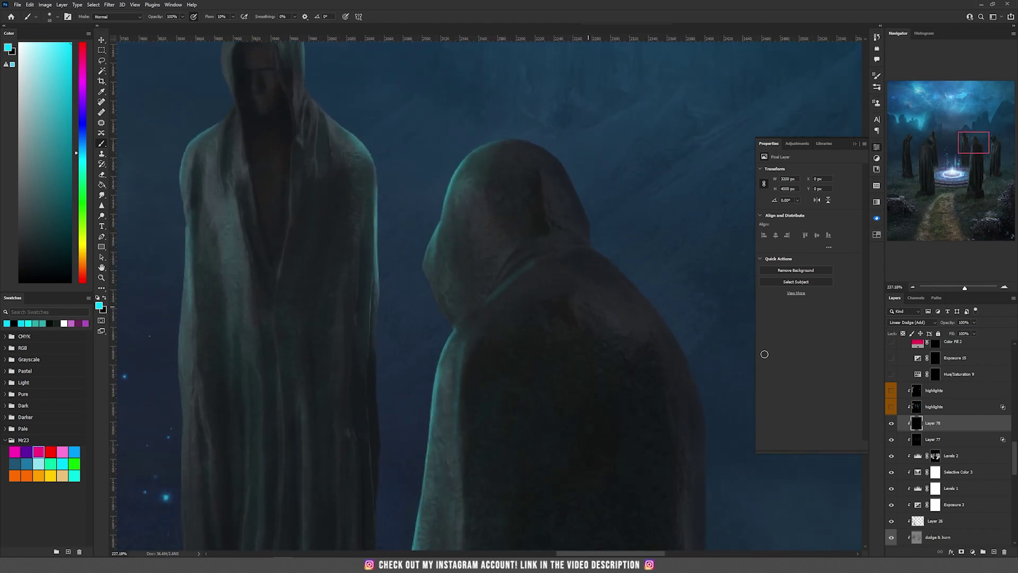
{"action": "left_click_drag", "start_coordinate": [33, 55], "coordinate": [19, 30]}
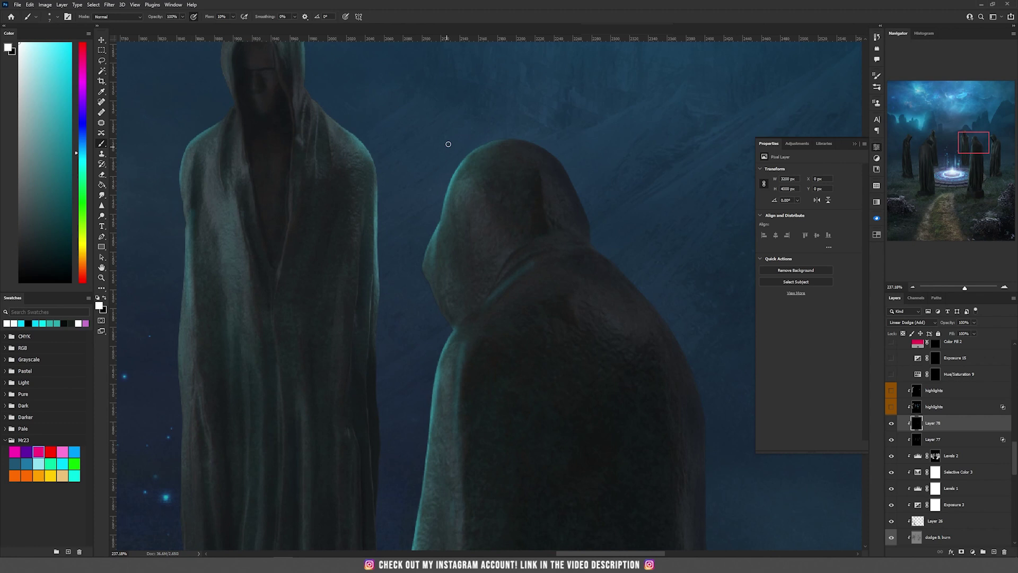
{"action": "left_click_drag", "start_coordinate": [453, 176], "coordinate": [434, 246]}
{"action": "mouse_move", "coordinate": [451, 335]}
{"action": "left_mouse_down"}
{"action": "mouse_move", "coordinate": [475, 207]}
{"action": "mouse_move", "coordinate": [458, 286]}
{"action": "left_mouse_up"}
{"action": "mouse_move", "coordinate": [451, 397]}
{"action": "left_mouse_down"}
{"action": "mouse_move", "coordinate": [470, 302]}
{"action": "mouse_move", "coordinate": [459, 416]}
{"action": "left_mouse_up"}
{"action": "mouse_move", "coordinate": [379, 53]}
{"action": "left_mouse_down"}
{"action": "mouse_move", "coordinate": [345, 159]}
{"action": "mouse_move", "coordinate": [386, 310]}
{"action": "left_mouse_up"}
{"action": "left_click_drag", "start_coordinate": [427, 264], "coordinate": [425, 376]}
- Show the two prepared highlights layers in place of the practice layers and inspect the finished rim light on the statues
{"action": "scroll", "coordinate": [427, 309], "scroll_direction": "down", "scroll_amount": 4}
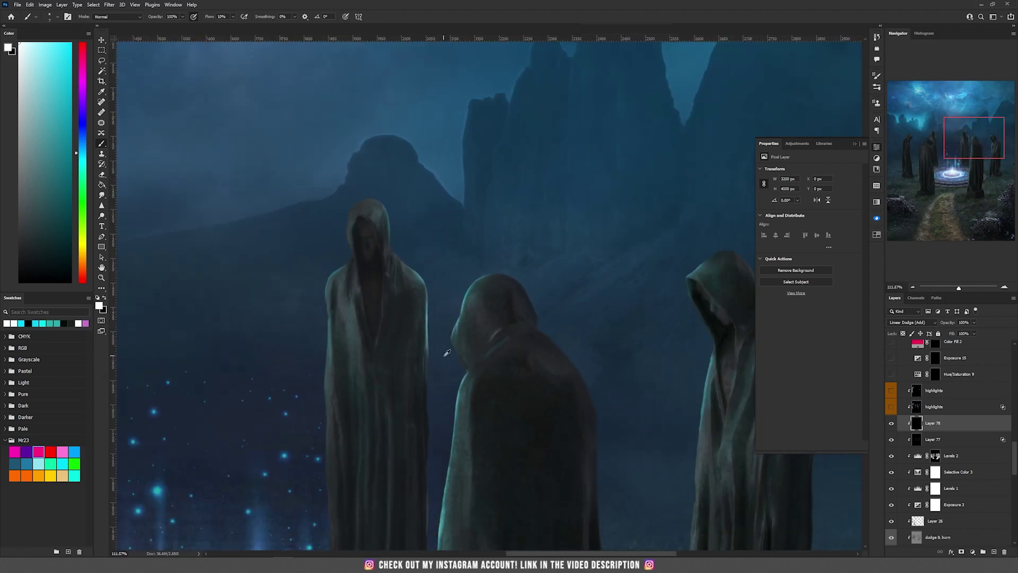
{"action": "scroll", "coordinate": [450, 334], "scroll_direction": "down", "scroll_amount": 2}
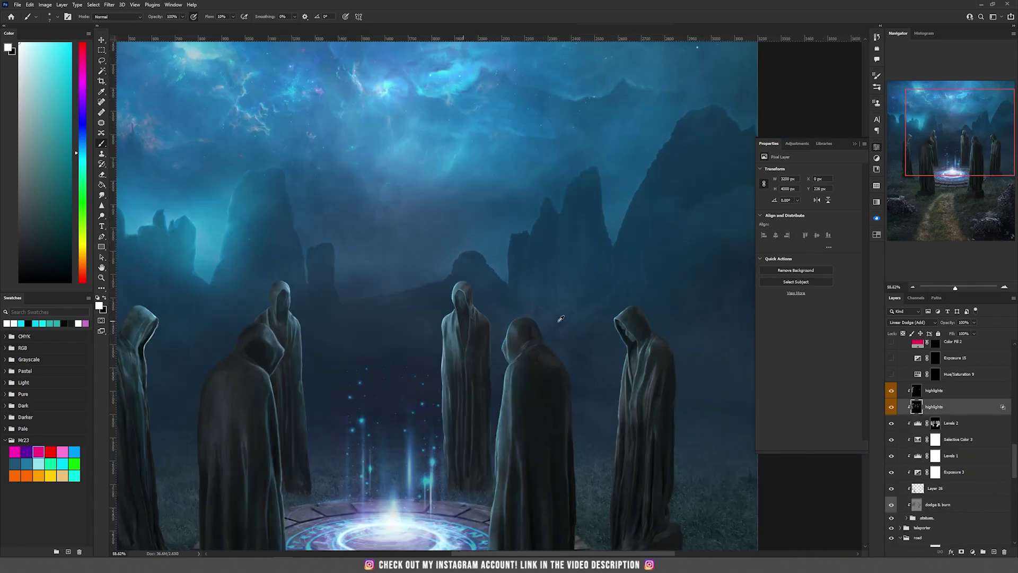
{"action": "scroll", "coordinate": [559, 321], "scroll_direction": "up", "scroll_amount": 4}
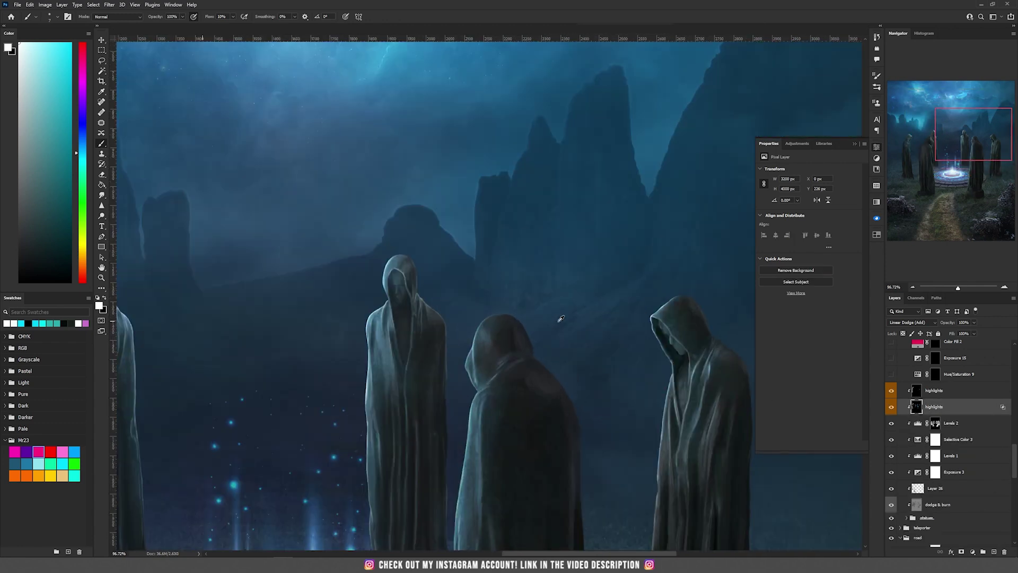
{"action": "left_click_drag", "start_coordinate": [308, 289], "coordinate": [450, 297]}
{"action": "left_click_drag", "start_coordinate": [700, 296], "coordinate": [600, 289]}
{"action": "left_click_drag", "start_coordinate": [378, 292], "coordinate": [489, 294]}
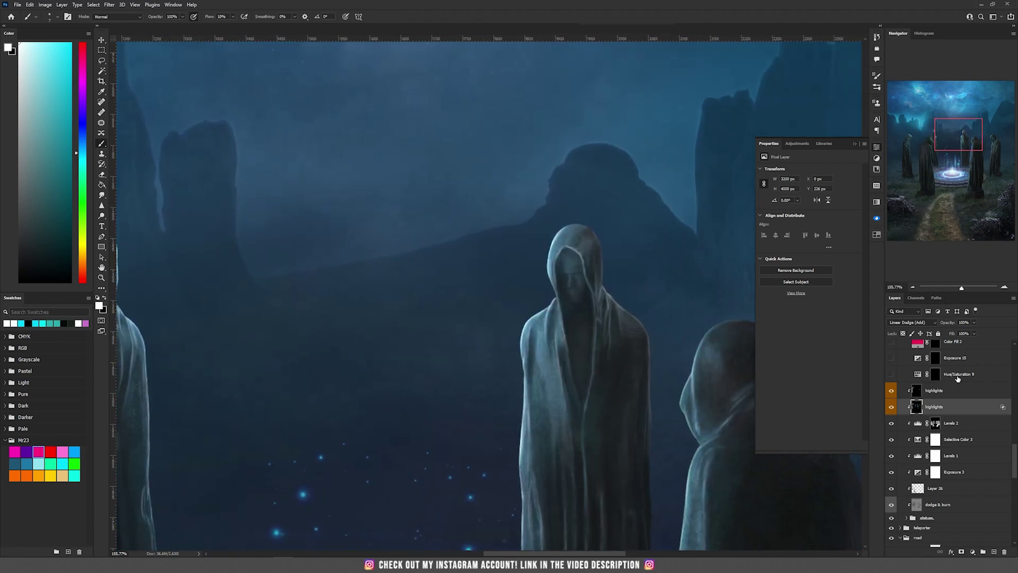
- Add a Hue/Saturation adjustment layer above the highlights layers with Colorize on and hue 342, and invert its mask
{"action": "left_click", "coordinate": [958, 376]}
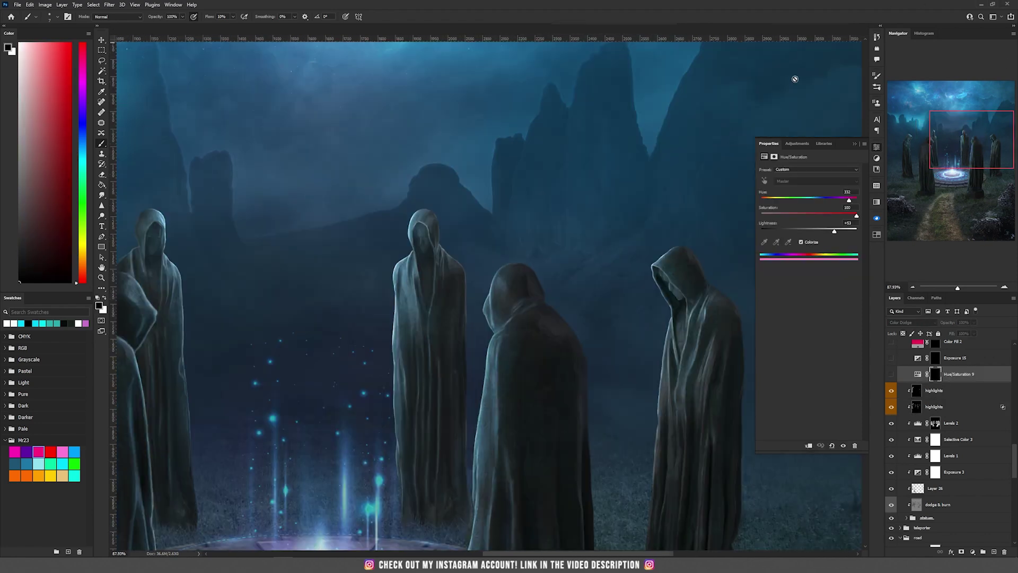
{"action": "left_click", "coordinate": [973, 552]}
{"action": "left_click", "coordinate": [979, 473]}
{"action": "left_click", "coordinate": [807, 244]}
{"action": "left_click_drag", "start_coordinate": [782, 216], "coordinate": [850, 198]}
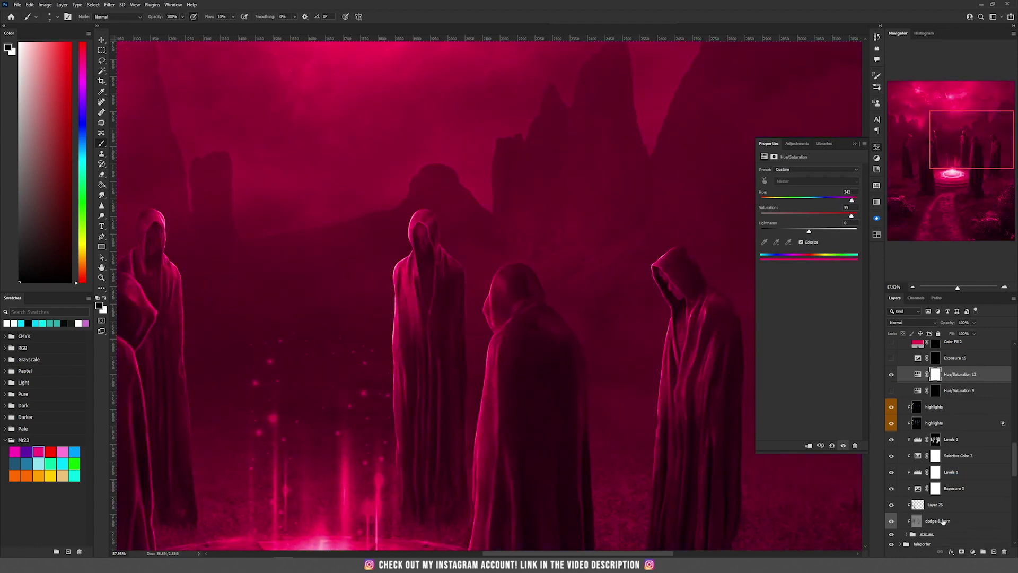
{"action": "left_click", "coordinate": [936, 375]}
{"action": "key", "text": "ctrl+i"}
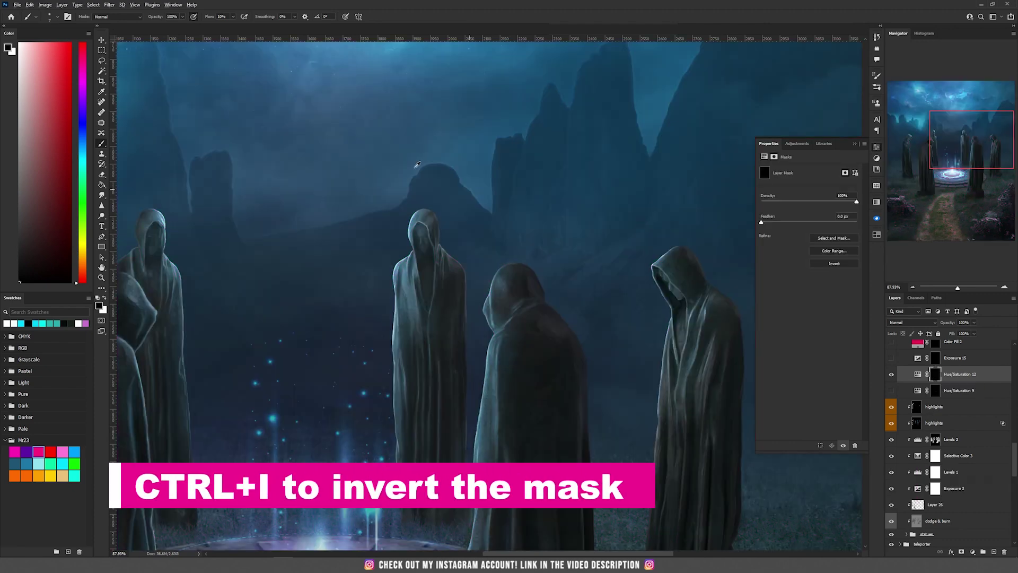
- Switch to a tiny white brush for the adjustment mask and go over the eye areas of the hooded statues
{"action": "left_click_drag", "start_coordinate": [412, 199], "coordinate": [450, 300]}
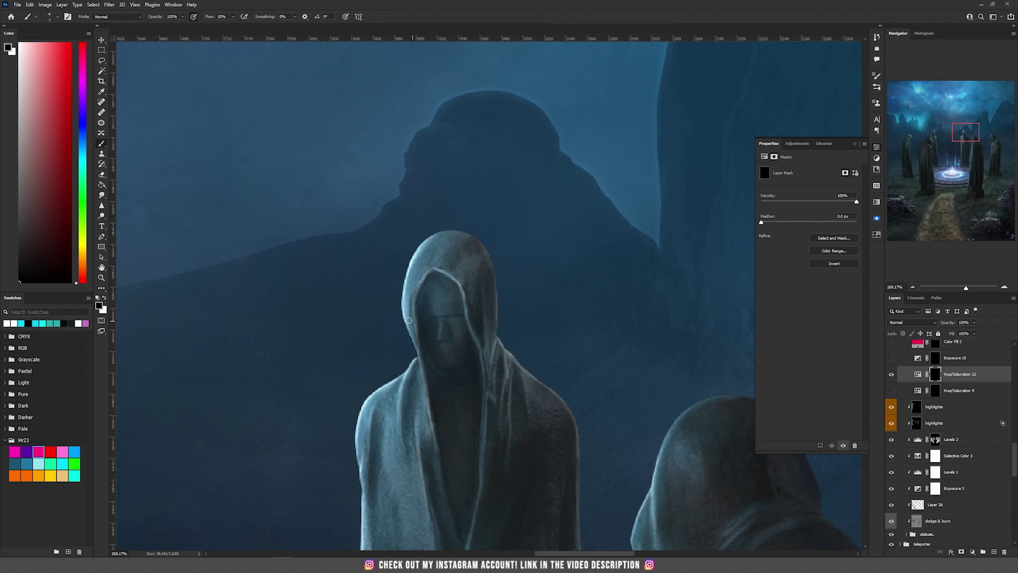
{"action": "key", "text": "x"}
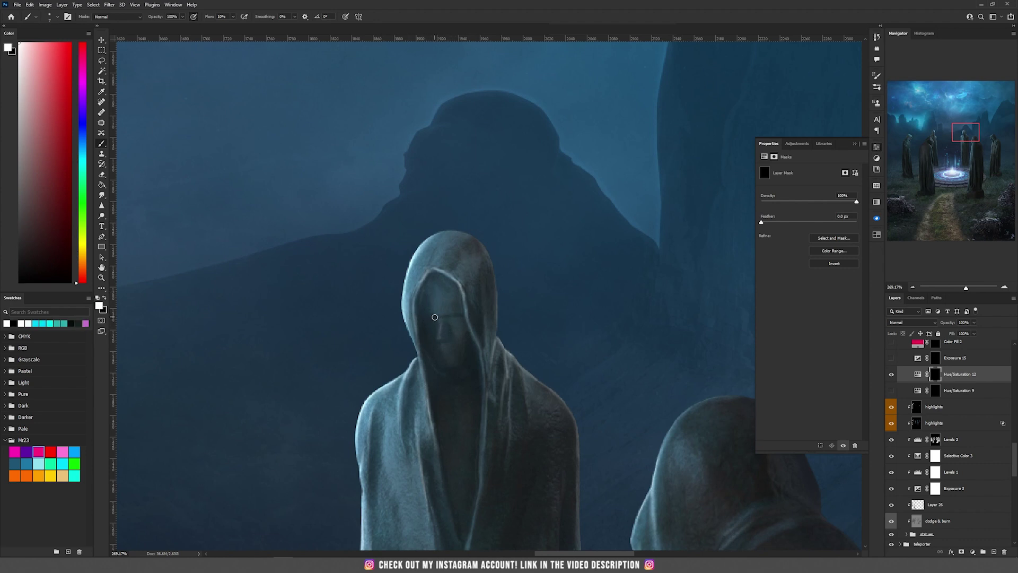
{"action": "left_click_drag", "start_coordinate": [450, 309], "coordinate": [442, 311], "text": "alt"}
{"action": "left_click_drag", "start_coordinate": [549, 347], "coordinate": [265, 182]}
{"action": "left_click_drag", "start_coordinate": [522, 228], "coordinate": [233, 259]}
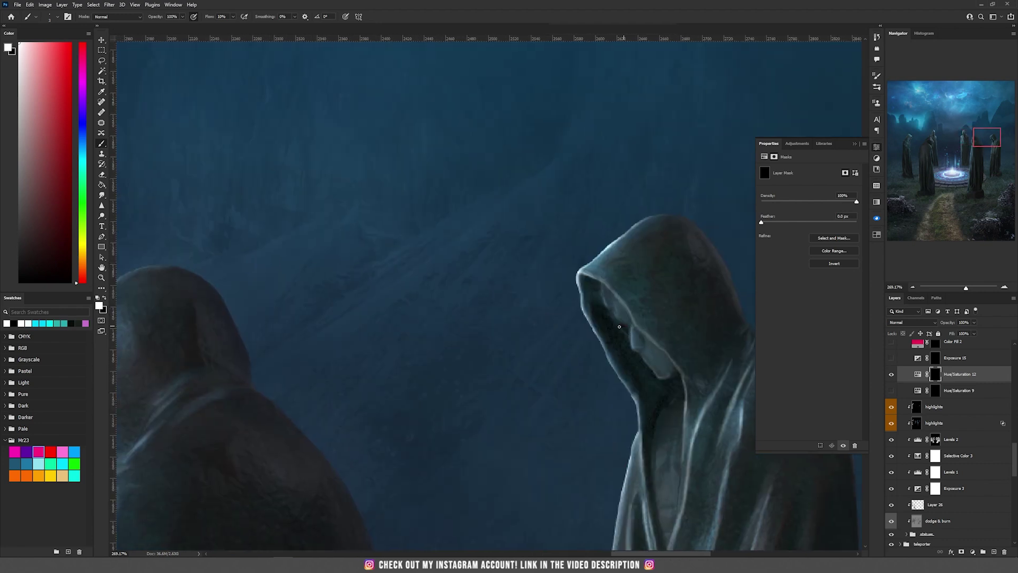
{"action": "left_click_drag", "start_coordinate": [297, 287], "coordinate": [625, 320]}
{"action": "scroll", "coordinate": [441, 272], "scroll_direction": "down", "scroll_amount": 5}
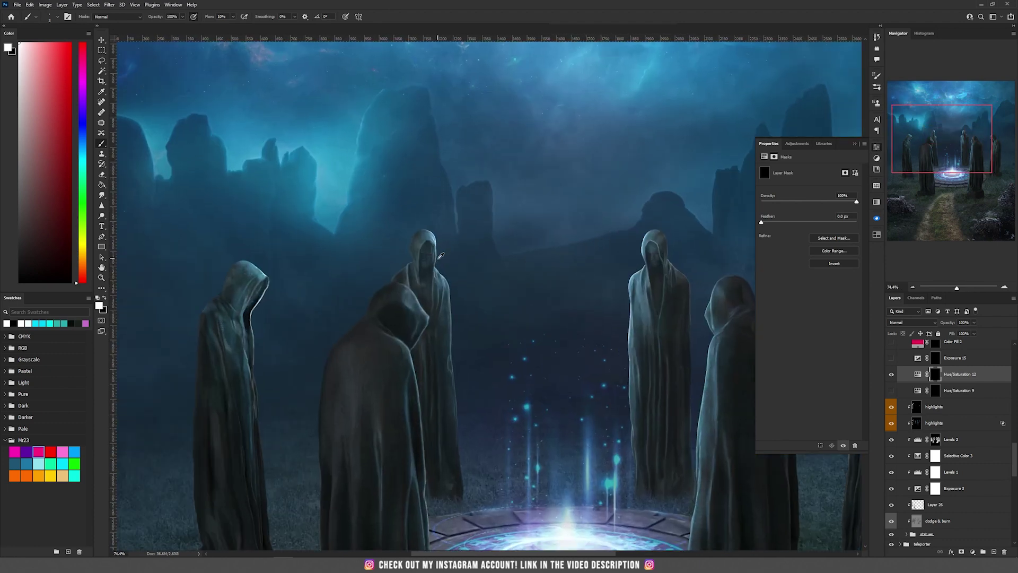
- Set the colorizing Hue/Saturation adjustment to saturation 100 and lightness +28, and try other hue positions
{"action": "left_click", "coordinate": [918, 374]}
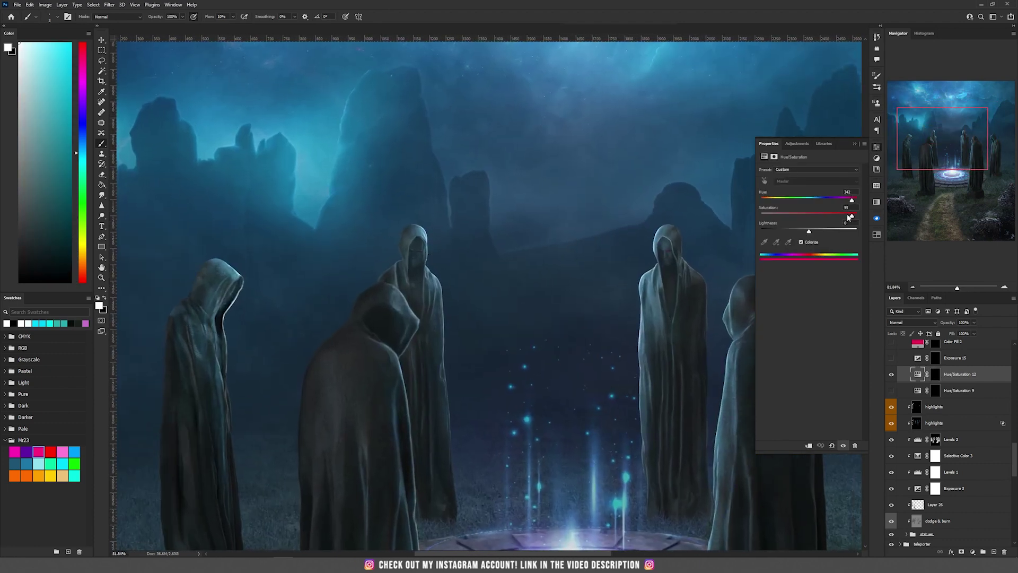
{"action": "left_click_drag", "start_coordinate": [863, 212], "coordinate": [822, 233]}
{"action": "left_click_drag", "start_coordinate": [590, 252], "coordinate": [469, 257]}
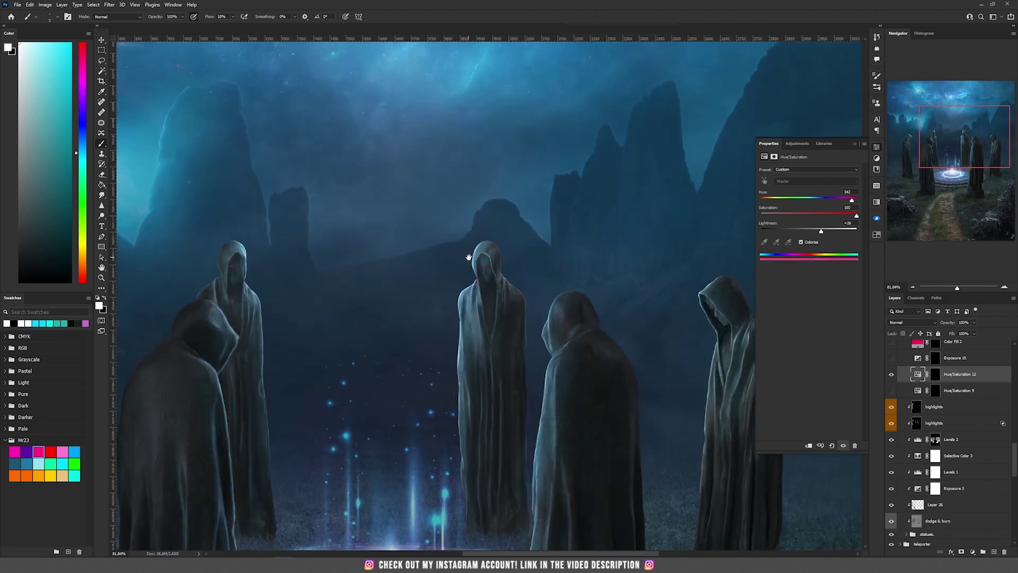
{"action": "left_click_drag", "start_coordinate": [794, 200], "coordinate": [792, 198]}
{"action": "left_click", "coordinate": [848, 200]}
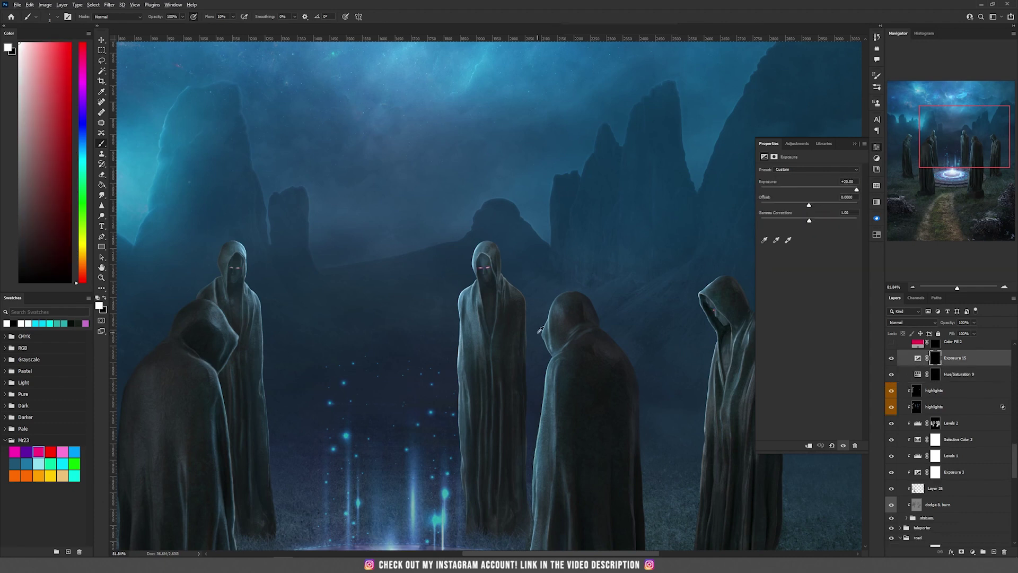
- Examine the pink glowing eyes on each hooded statue up close
{"action": "scroll", "coordinate": [541, 329], "scroll_direction": "up", "scroll_amount": 3}
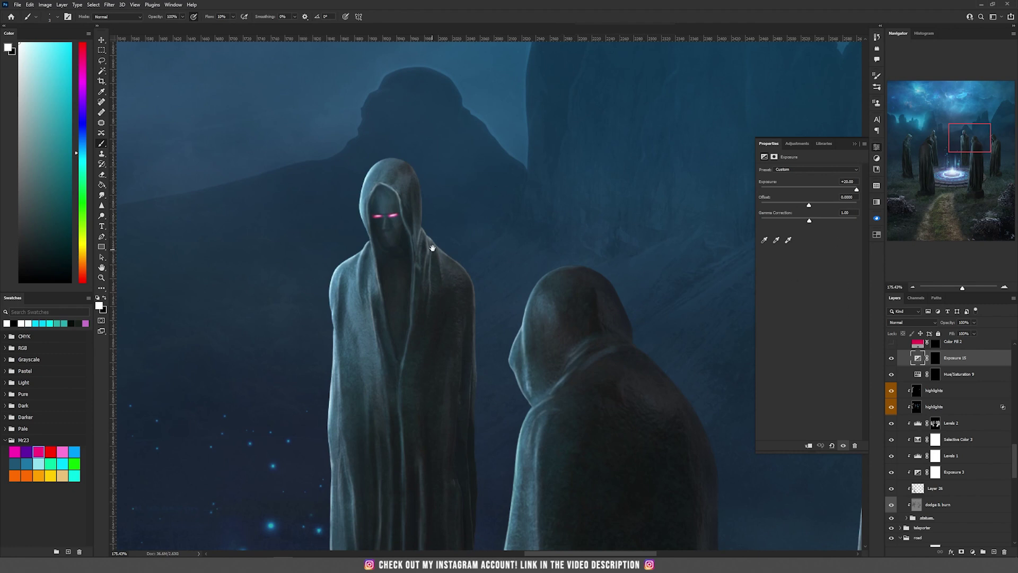
{"action": "left_click_drag", "start_coordinate": [432, 248], "coordinate": [582, 264]}
{"action": "left_click_drag", "start_coordinate": [509, 271], "coordinate": [282, 282]}
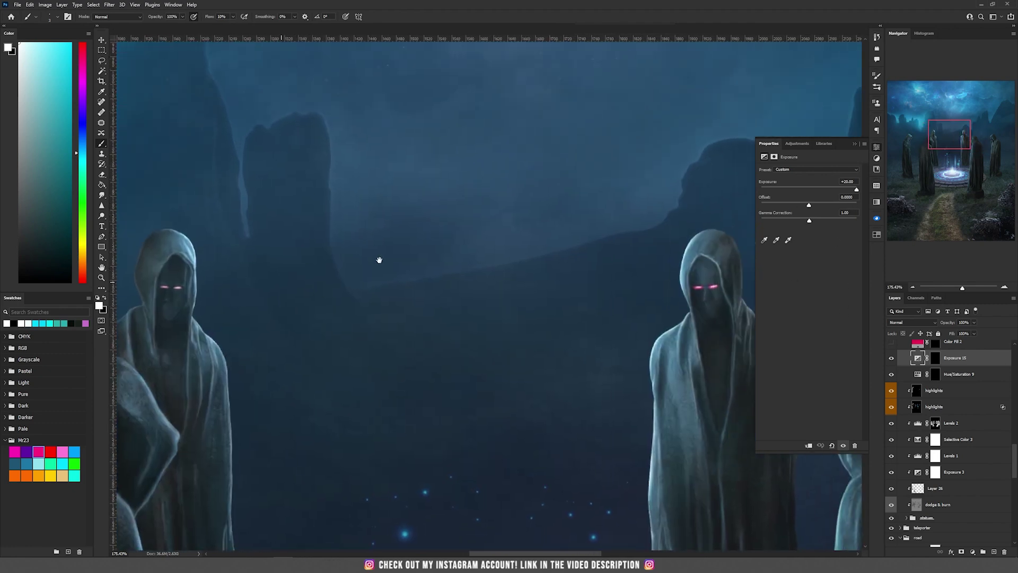
{"action": "left_click_drag", "start_coordinate": [716, 183], "coordinate": [377, 226]}
{"action": "left_click_drag", "start_coordinate": [514, 295], "coordinate": [359, 221]}
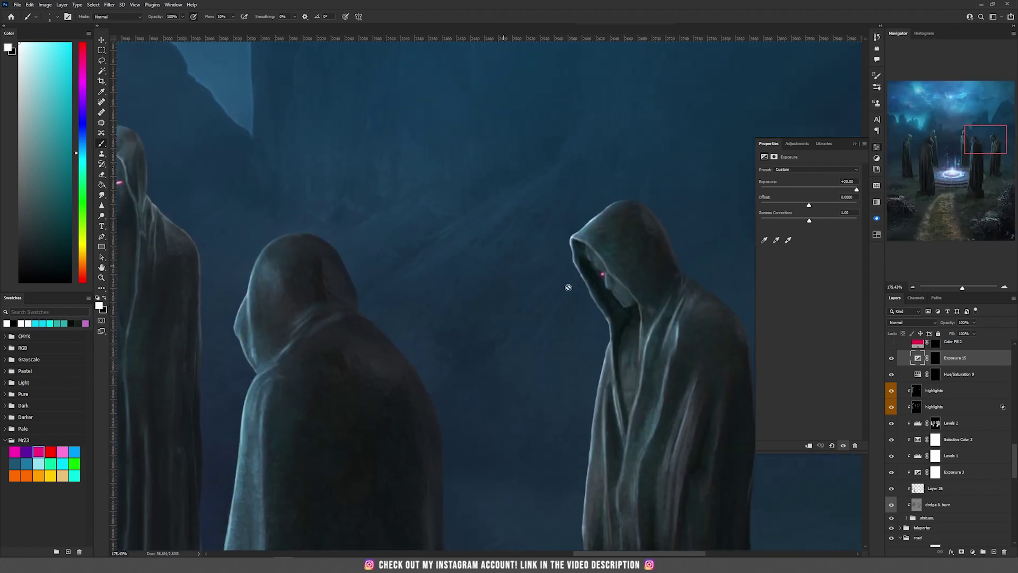
{"action": "left_click_drag", "start_coordinate": [566, 286], "coordinate": [779, 332]}
- Hide the prepared pink fill, add a solid color fill layer in #ff006c above the Exposure layer, and invert its mask
{"action": "left_click", "coordinate": [954, 343]}
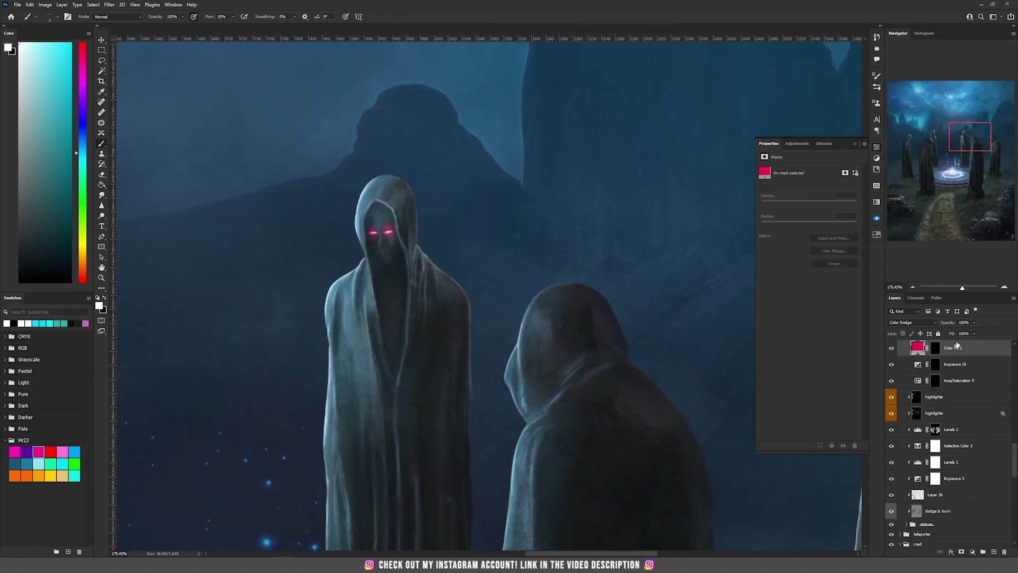
{"action": "left_click", "coordinate": [892, 348]}
{"action": "left_click", "coordinate": [955, 365]}
{"action": "left_click", "coordinate": [973, 552]}
{"action": "left_click", "coordinate": [969, 414]}
{"action": "type", "text": "ff006c"}
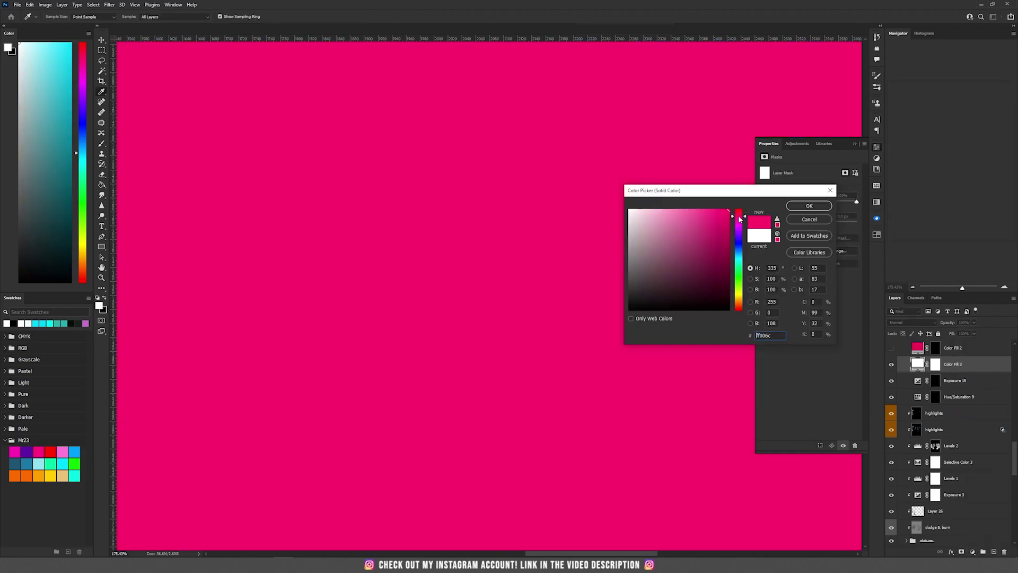
{"action": "left_click", "coordinate": [809, 206]}
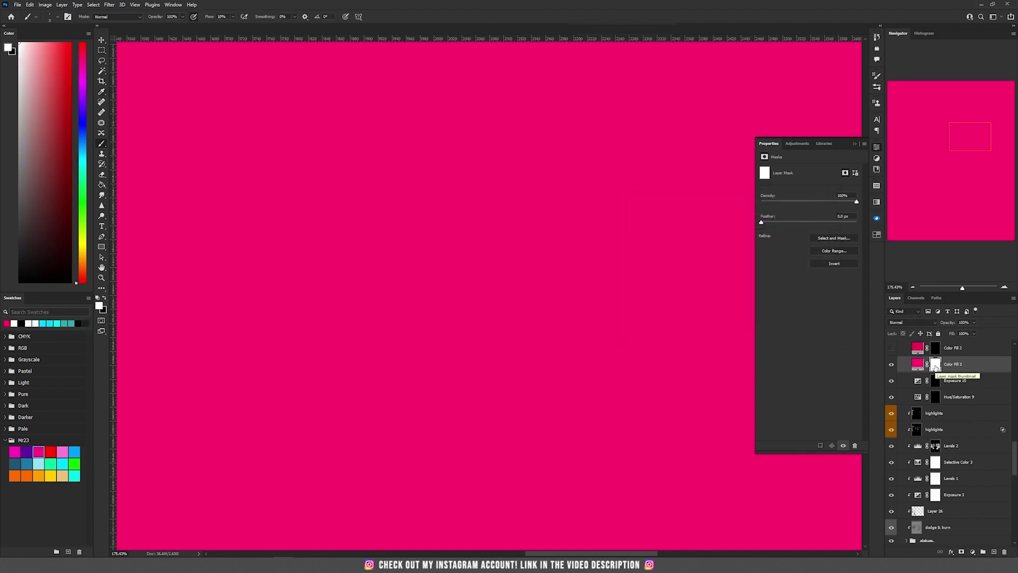
{"action": "key", "text": "ctrl+i"}
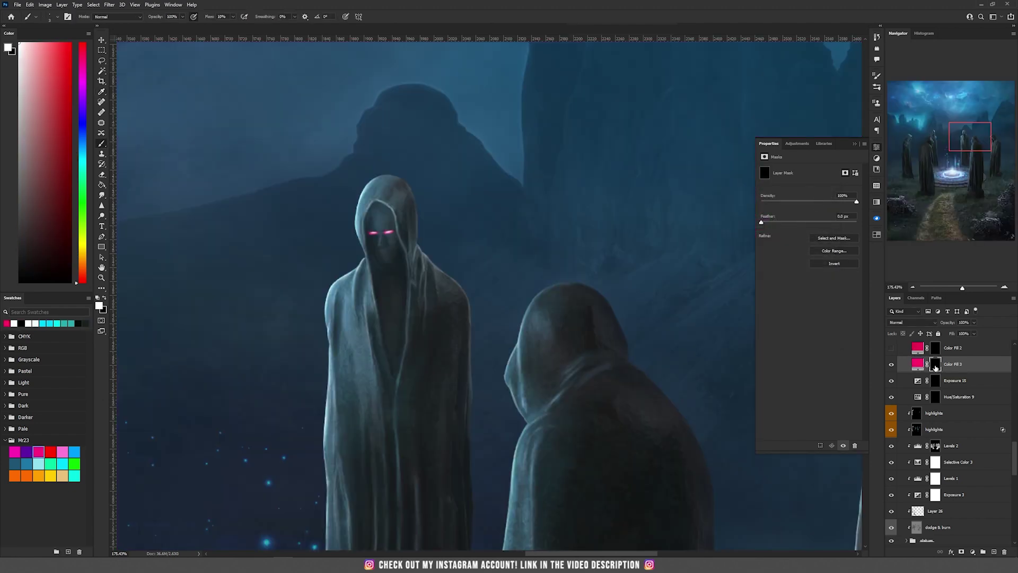
- Set the new pink fill layer's blend mode to Color Dodge and enlarge the soft white brush to slightly more than eye size
{"action": "left_click", "coordinate": [912, 323]}
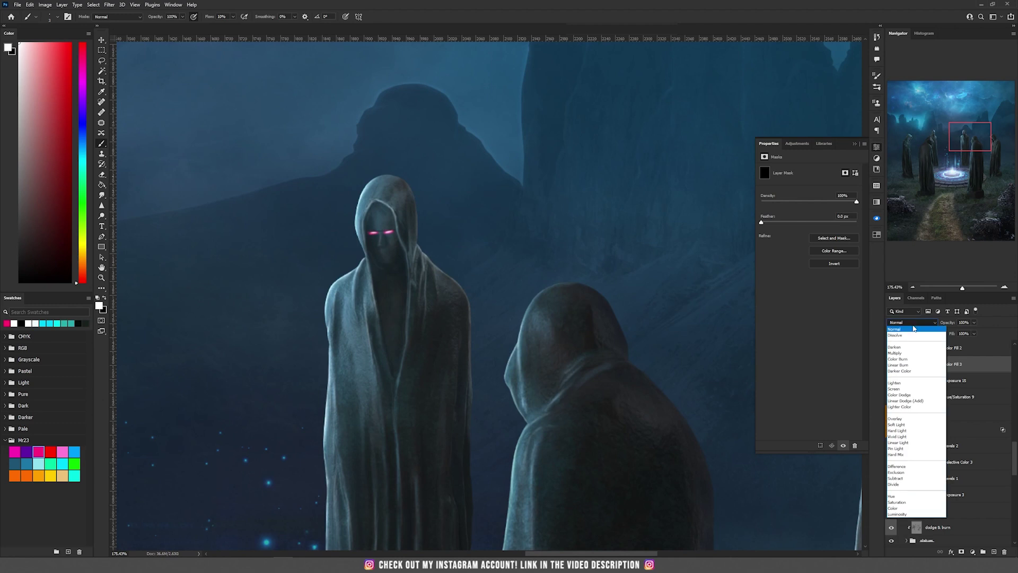
{"action": "left_click", "coordinate": [900, 394]}
{"action": "scroll", "coordinate": [388, 234], "scroll_direction": "up", "scroll_amount": 4}
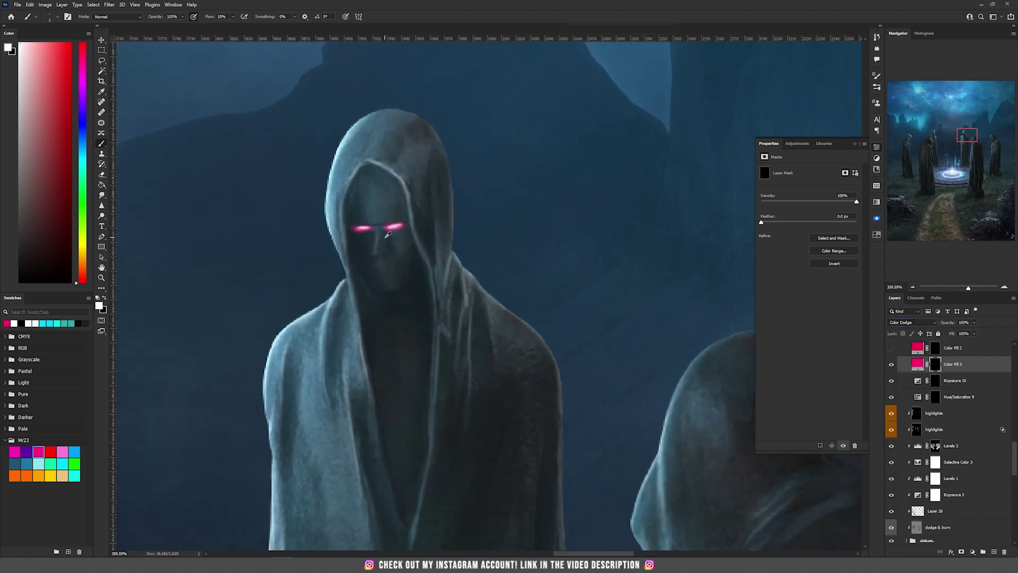
{"action": "key", "text": "bracketright"}
{"action": "key", "text": "bracketright"}
{"action": "key", "text": "bracketright"}
{"action": "key", "text": "bracketright"}
{"action": "key", "text": "bracketright"}
{"action": "key", "text": "bracketright"}
{"action": "key", "text": "bracketright"}
{"action": "key", "text": "bracketright"}
{"action": "key", "text": "bracketright"}
{"action": "key", "text": "bracketright"}
{"action": "right_click", "coordinate": [368, 241], "text": "alt"}
- Paint a soft pink glow around the statues' eyes on the fill layer's mask
{"action": "left_click_drag", "start_coordinate": [354, 239], "coordinate": [328, 242]}
{"action": "left_click_drag", "start_coordinate": [509, 269], "coordinate": [313, 228]}
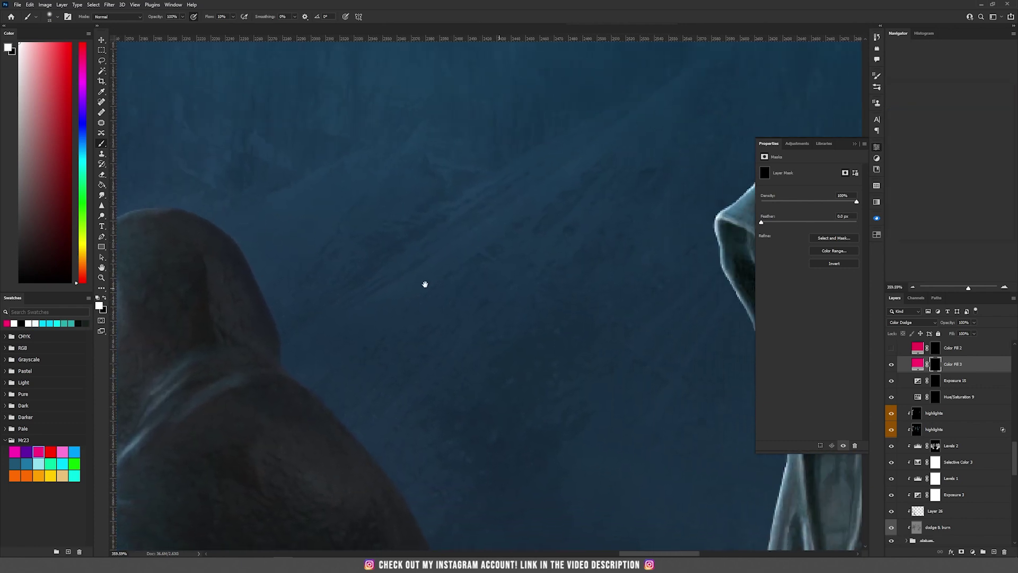
{"action": "left_click_drag", "start_coordinate": [425, 285], "coordinate": [228, 268]}
{"action": "left_click_drag", "start_coordinate": [319, 284], "coordinate": [591, 291]}
{"action": "left_click_drag", "start_coordinate": [275, 281], "coordinate": [583, 270]}
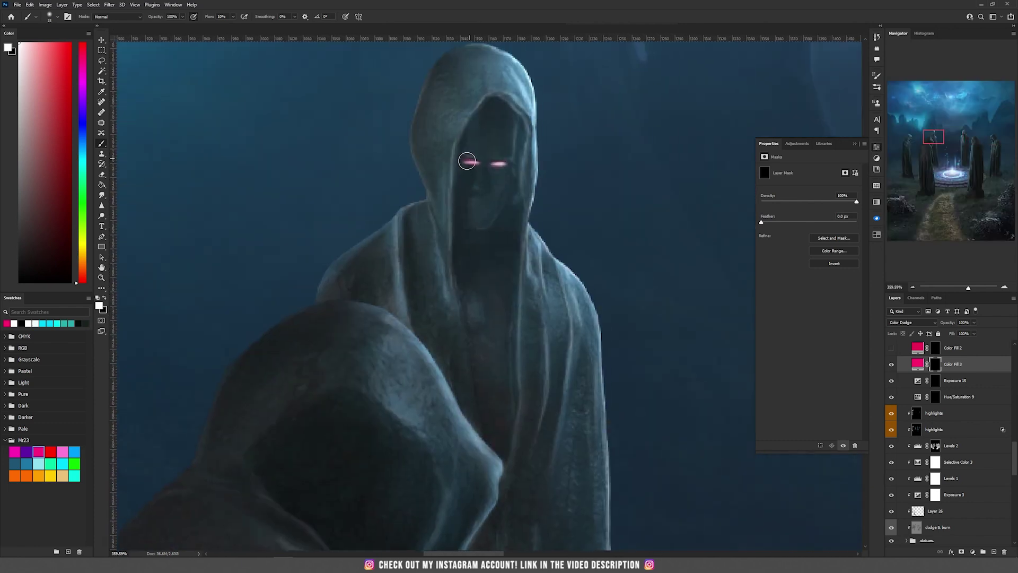
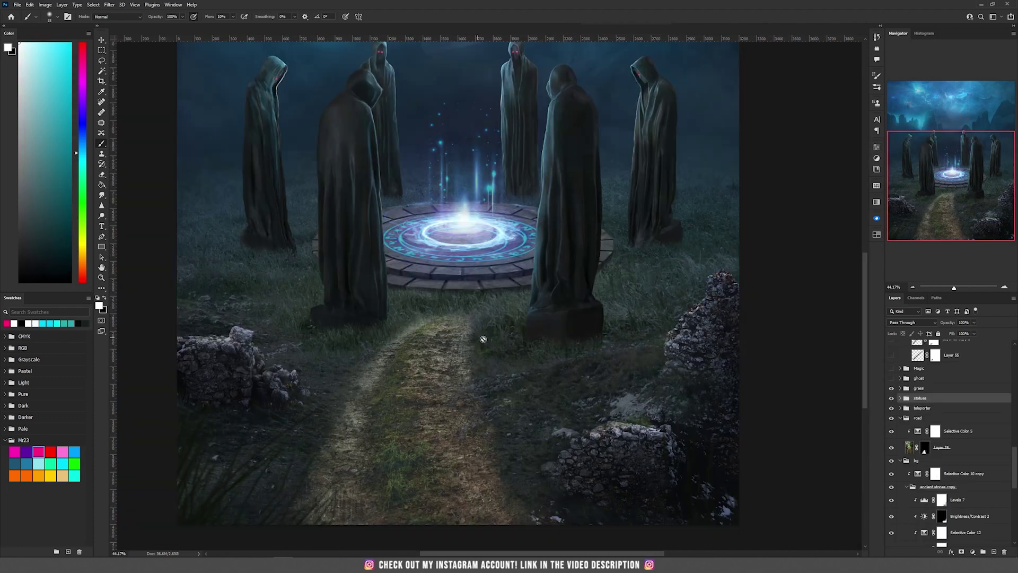
- Compare the scene with and without the grass group and inspect the ghost figure floating above the portal
{"action": "left_click", "coordinate": [892, 389]}
{"action": "left_click", "coordinate": [892, 390]}
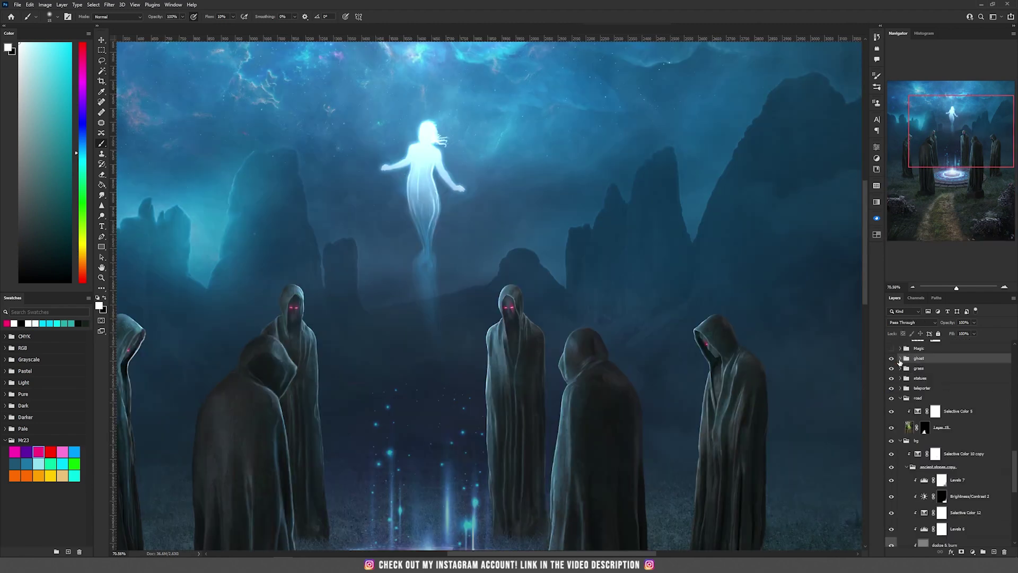
{"action": "left_click_drag", "start_coordinate": [475, 345], "coordinate": [485, 472]}
{"action": "scroll", "coordinate": [510, 326], "scroll_direction": "up", "scroll_amount": 2}
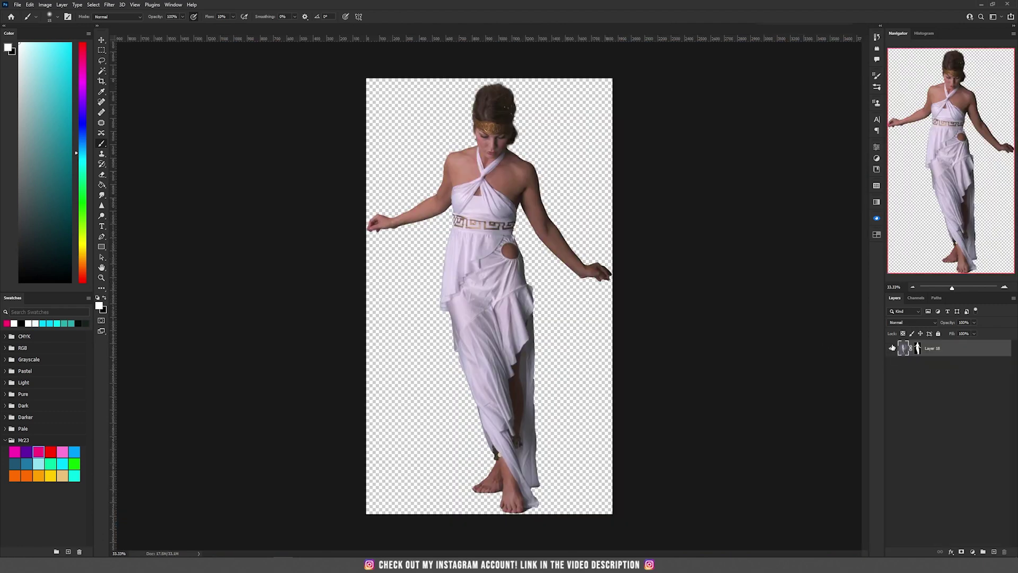
- Temporarily disable the mask on the woman's photo to view its original background, and enable it again
{"action": "left_click", "coordinate": [918, 349], "text": "shift"}
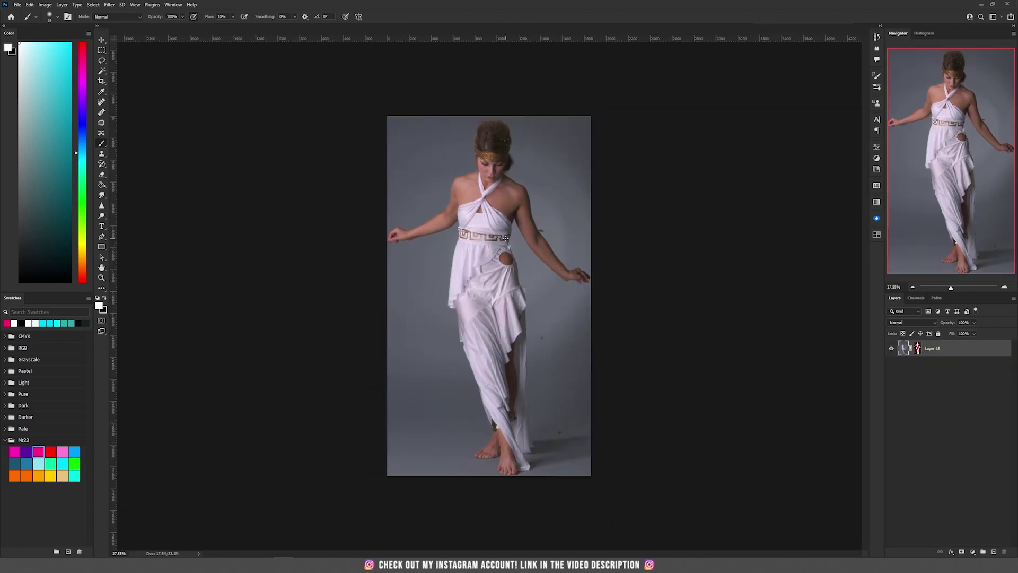
{"action": "scroll", "coordinate": [506, 237], "scroll_direction": "up", "scroll_amount": 2}
{"action": "left_click", "coordinate": [918, 348], "text": "shift"}
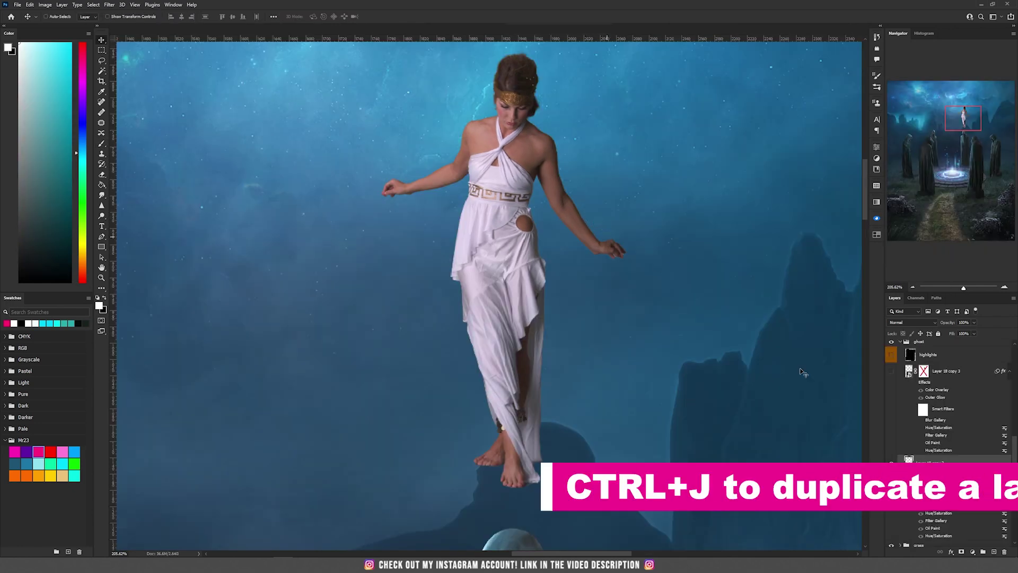
- Duplicate the woman's layer in the ghost group, rename the lower copy "ghost" and hide it
{"action": "key", "text": "ctrl"}
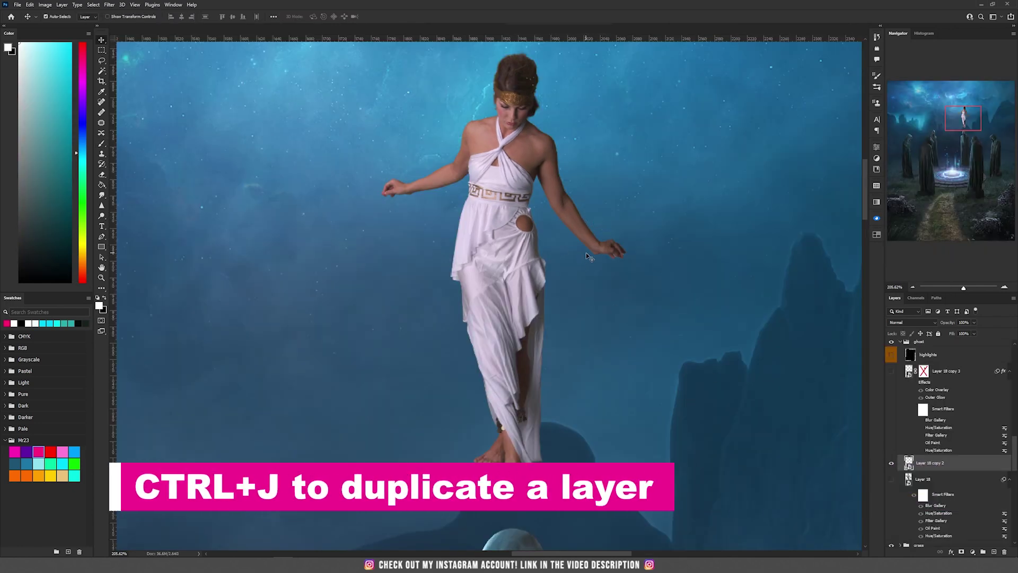
{"action": "key", "text": "ctrl+j"}
{"action": "left_click", "coordinate": [929, 480]}
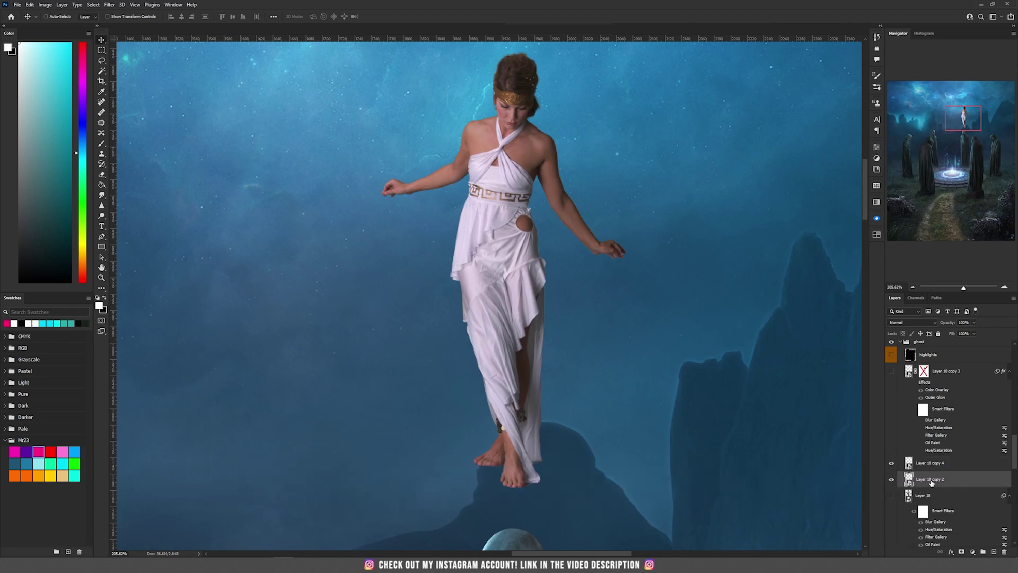
{"action": "double_click", "coordinate": [932, 480]}
{"action": "type", "text": "ghost"}
{"action": "key", "text": "Return"}
{"action": "left_click", "coordinate": [893, 480]}
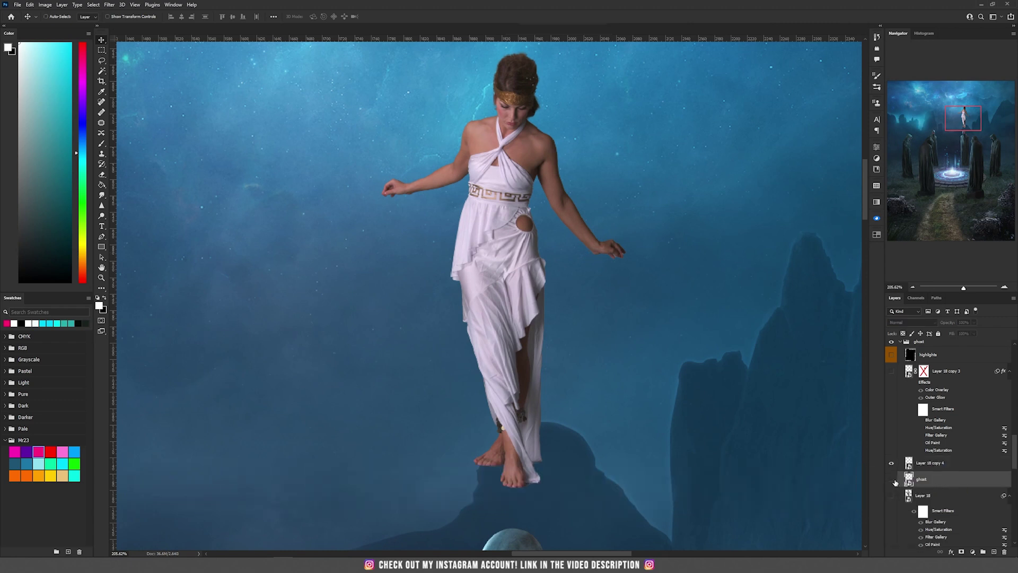
- Give the upper woman layer a white Color Overlay and a light blue Outer Glow in Linear Dodge (Add) mode
{"action": "left_click", "coordinate": [935, 464]}
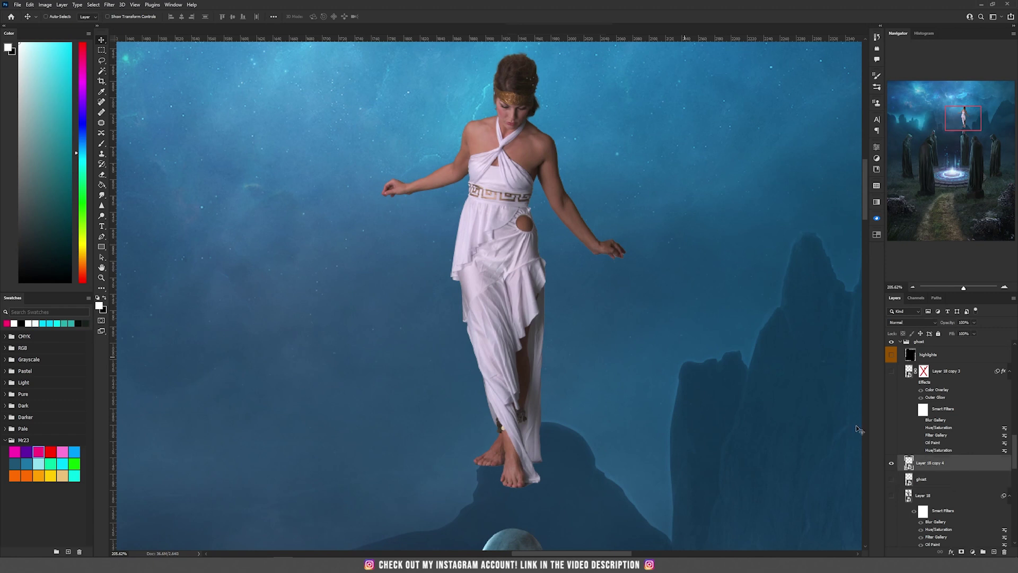
{"action": "double_click", "coordinate": [970, 467]}
{"action": "left_click", "coordinate": [676, 313]}
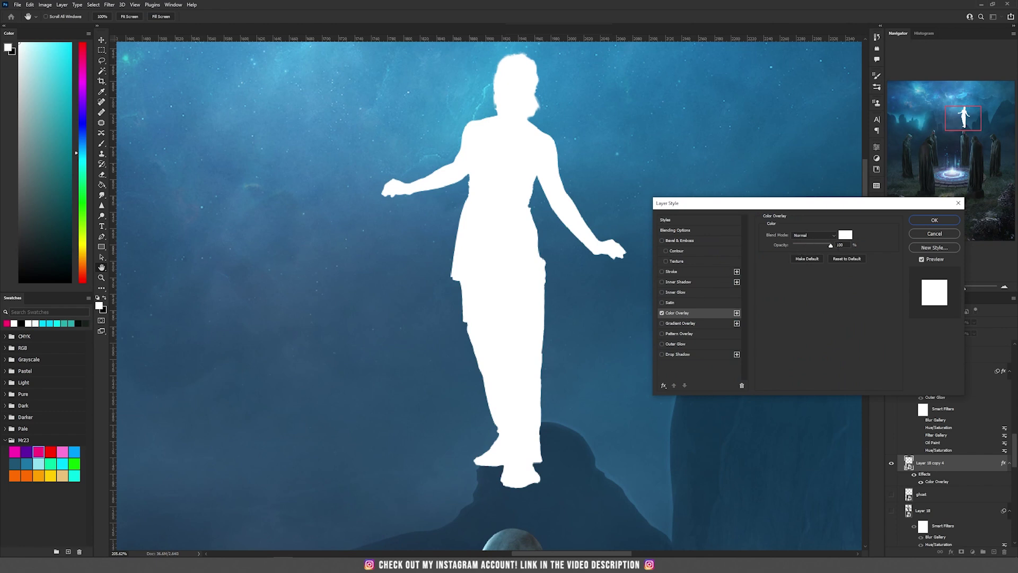
{"action": "left_click", "coordinate": [676, 344]}
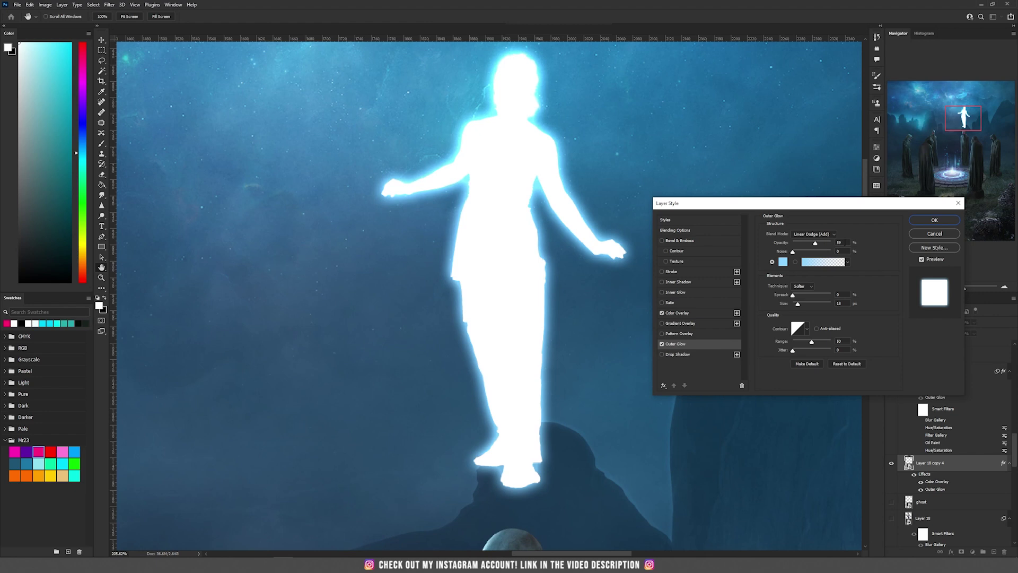
{"action": "left_click", "coordinate": [784, 264]}
{"action": "left_click", "coordinate": [809, 222]}
{"action": "left_click", "coordinate": [957, 219]}
{"action": "left_click", "coordinate": [913, 323]}
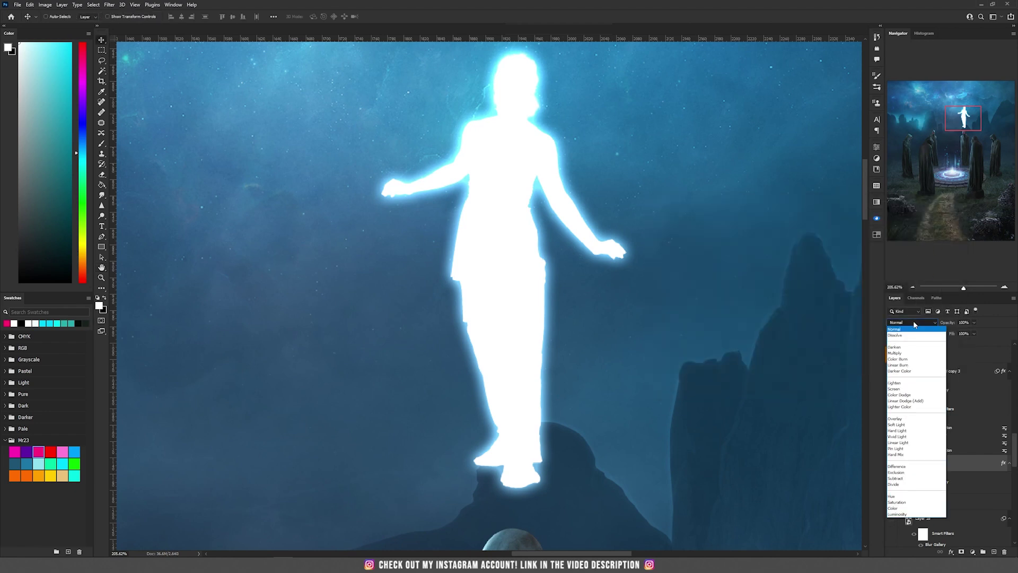
{"action": "key", "text": "Escape"}
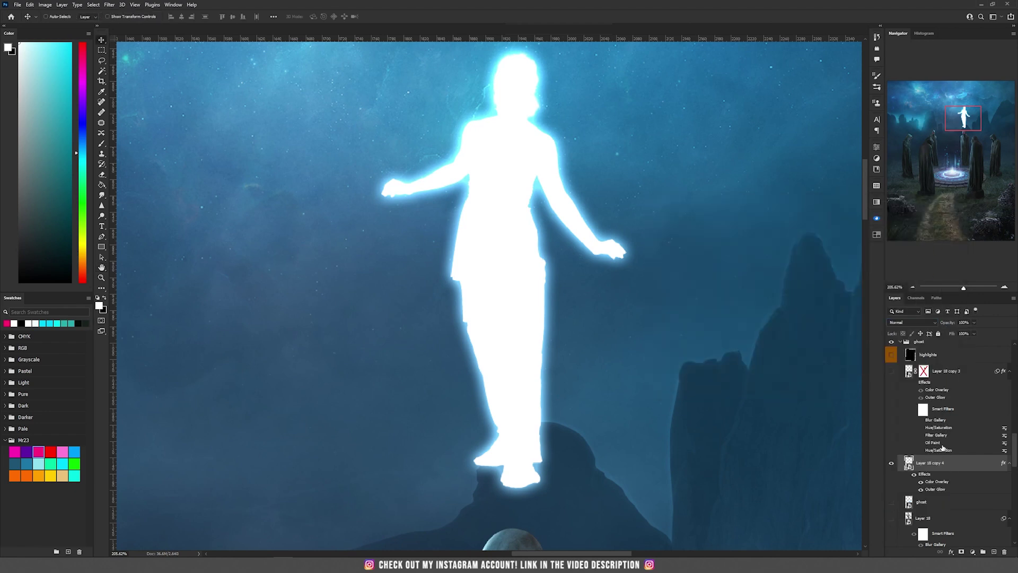
- Add a mask to the glowing white silhouette layer and paint it black with an enlarging soft round brush to fade the legs
{"action": "left_click", "coordinate": [962, 552]}
{"action": "key", "text": "b"}
{"action": "right_click", "coordinate": [547, 348]}
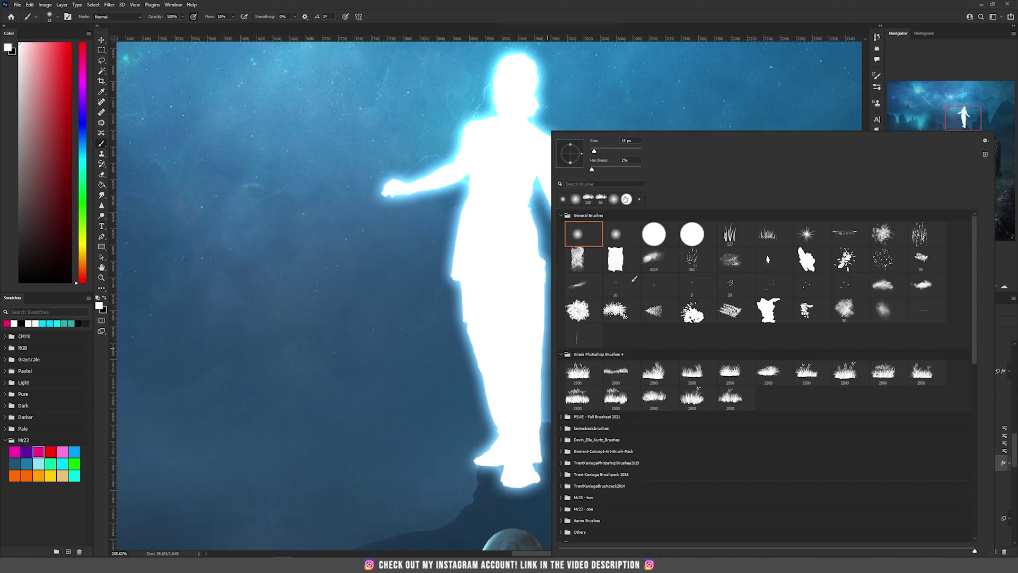
{"action": "key", "text": "Return"}
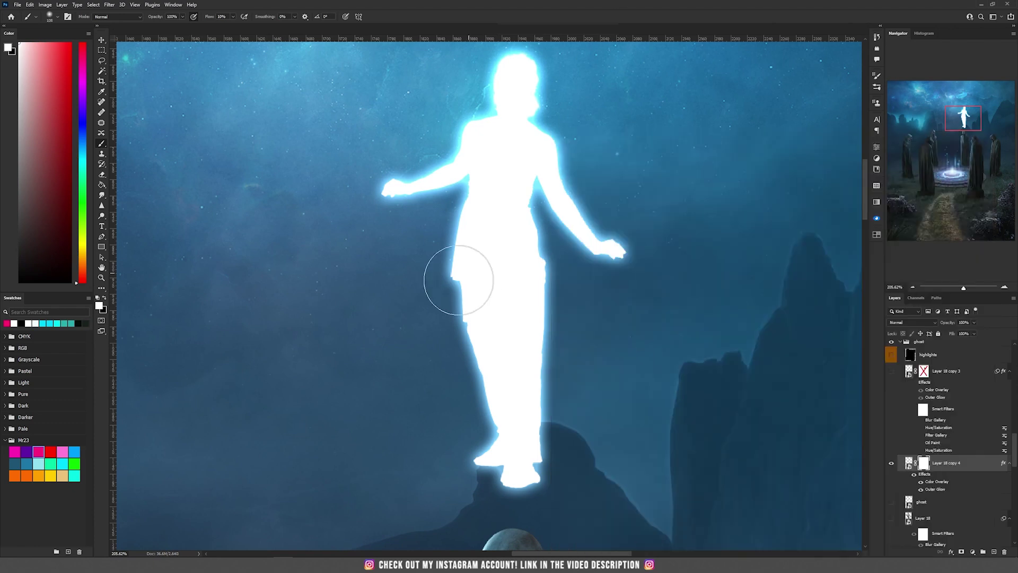
{"action": "key", "text": "x"}
{"action": "key", "text": "]"}
{"action": "key", "text": "]"}
{"action": "mouse_move", "coordinate": [504, 395]}
{"action": "left_mouse_down"}
{"action": "mouse_move", "coordinate": [528, 381]}
{"action": "mouse_move", "coordinate": [502, 428]}
{"action": "left_mouse_up"}
{"action": "key", "text": "]"}
{"action": "key", "text": "]"}
{"action": "key", "text": "]"}
{"action": "left_click_drag", "start_coordinate": [536, 340], "coordinate": [561, 467]}
{"action": "mouse_move", "coordinate": [566, 427]}
{"action": "left_mouse_down"}
{"action": "mouse_move", "coordinate": [573, 207]}
{"action": "mouse_move", "coordinate": [530, 428]}
{"action": "mouse_move", "coordinate": [409, 398]}
{"action": "mouse_move", "coordinate": [505, 109]}
{"action": "mouse_move", "coordinate": [671, 262]}
{"action": "left_mouse_up"}
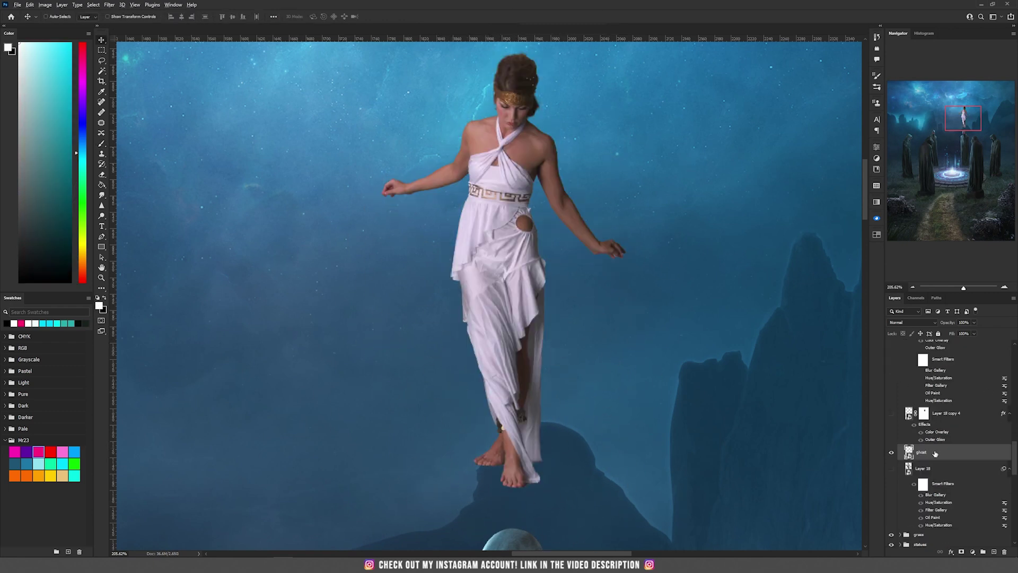
- Set the "ghost" layer to Screen blending and remove its color with Hue/Saturation
{"action": "left_click", "coordinate": [907, 322]}
{"action": "left_click", "coordinate": [897, 389]}
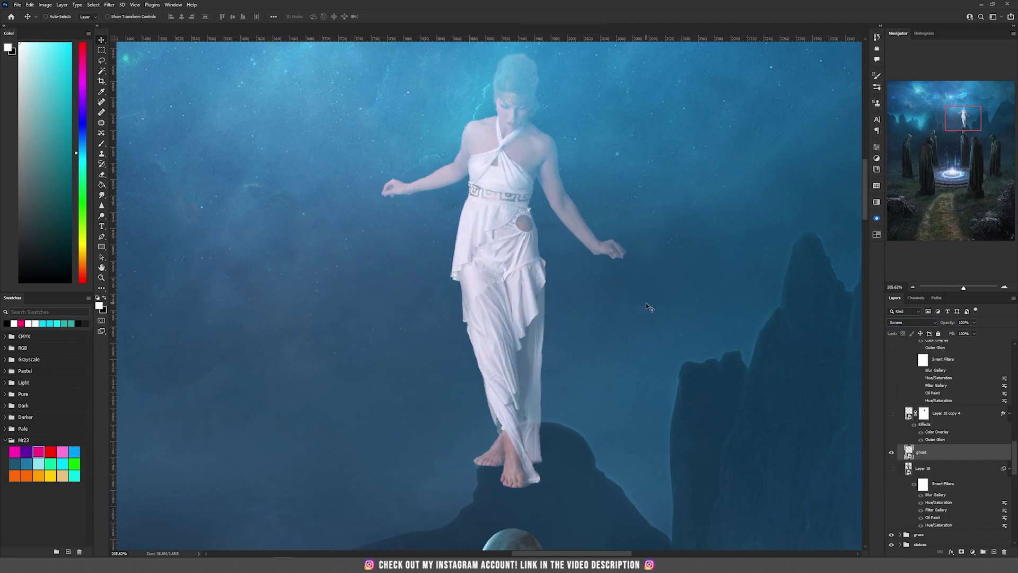
{"action": "key", "text": "ctrl+u"}
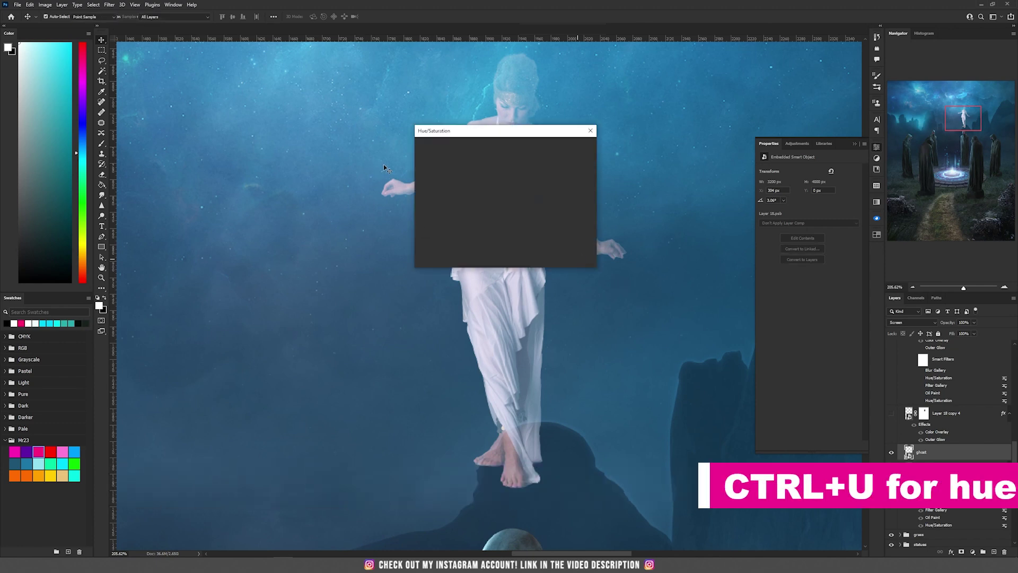
{"action": "left_click_drag", "start_coordinate": [458, 134], "coordinate": [541, 126]}
{"action": "left_click_drag", "start_coordinate": [570, 198], "coordinate": [542, 198]}
{"action": "left_click", "coordinate": [528, 198]}
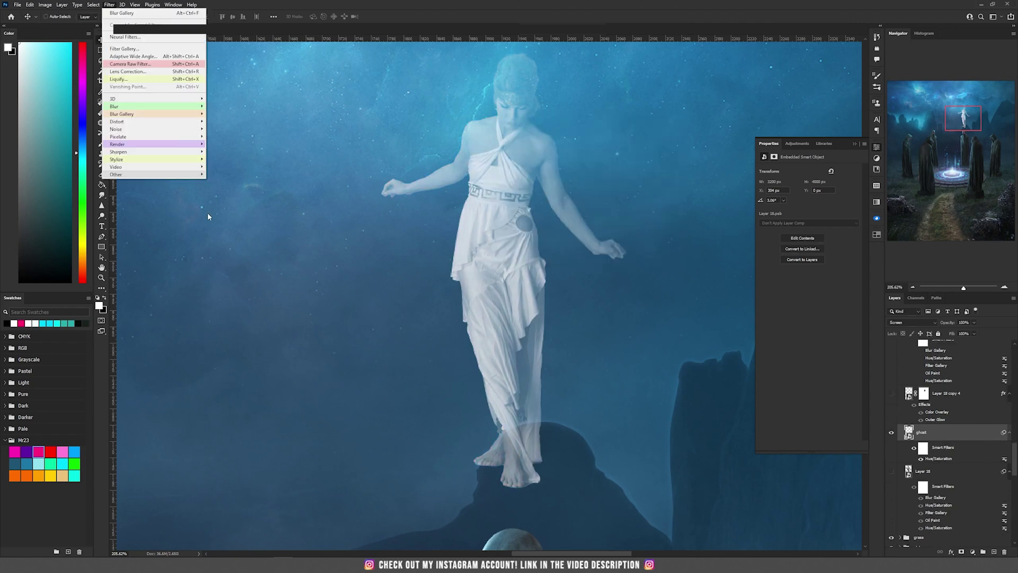
- Apply an Oil Paint filter to the "ghost" layer with Stylization, Cleanliness, Scale and Bristle Detail at 10 and Shine at 3.3
{"action": "left_click", "coordinate": [240, 190]}
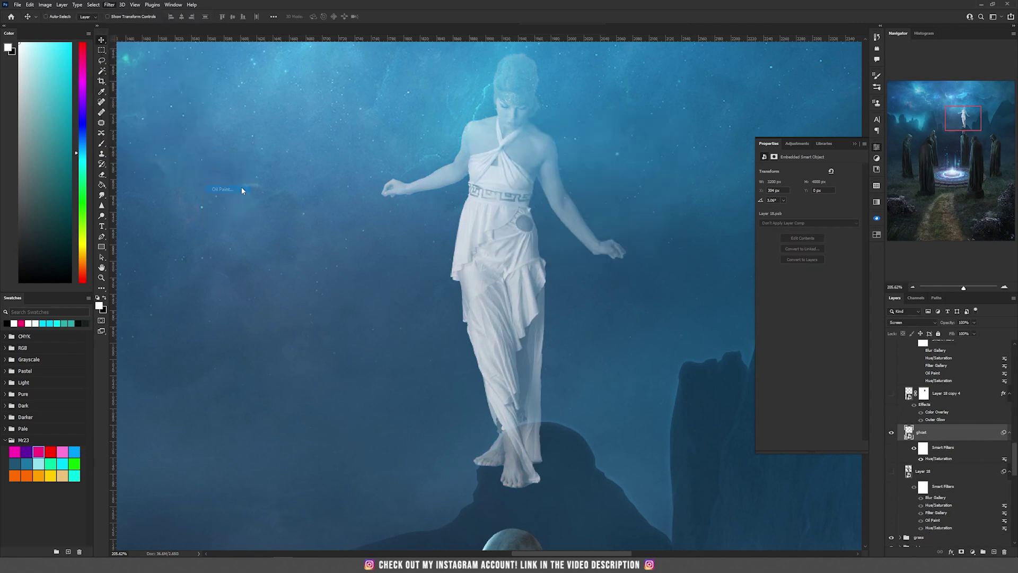
{"action": "left_click", "coordinate": [618, 288]}
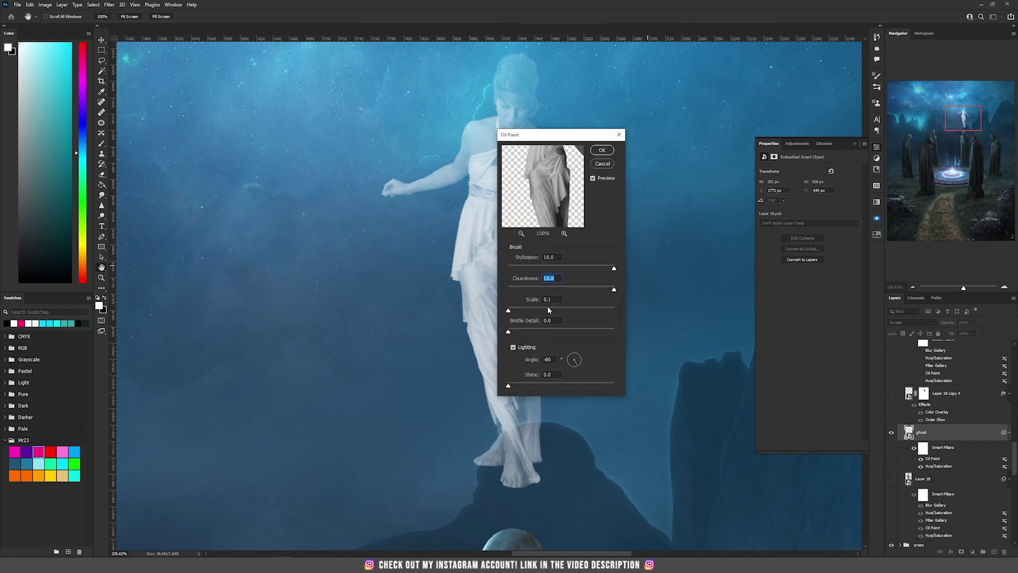
{"action": "left_click_drag", "start_coordinate": [548, 308], "coordinate": [628, 310]}
{"action": "left_click", "coordinate": [614, 330]}
{"action": "left_click", "coordinate": [544, 374]}
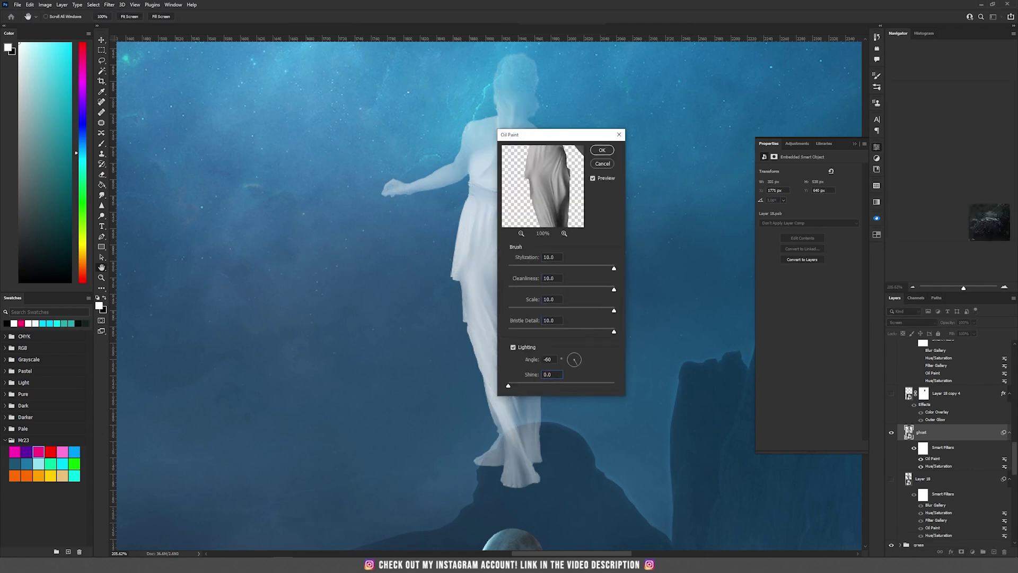
{"action": "type", "text": "3.3"}
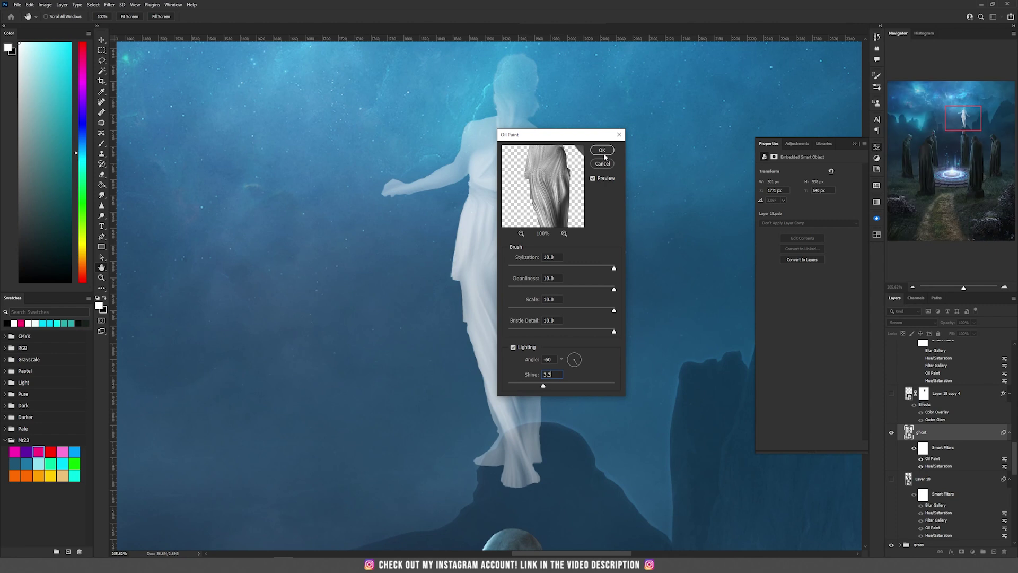
{"action": "left_click", "coordinate": [602, 151]}
- Apply the Glowing Edges filter to the "ghost" layer with Edge Width 2, Edge Brightness 6 and Smoothness 5
{"action": "left_click", "coordinate": [109, 5]}
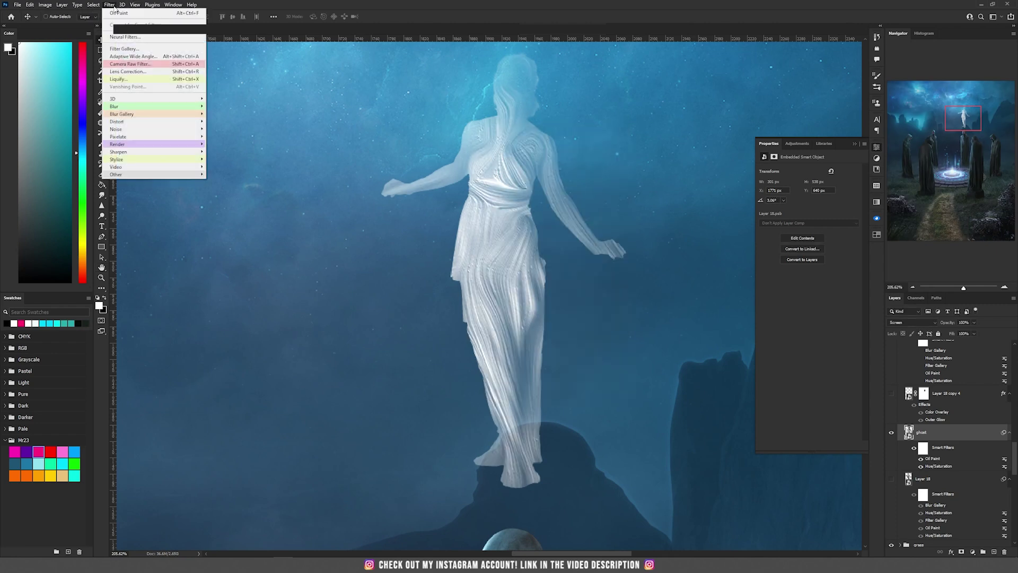
{"action": "left_click", "coordinate": [131, 50]}
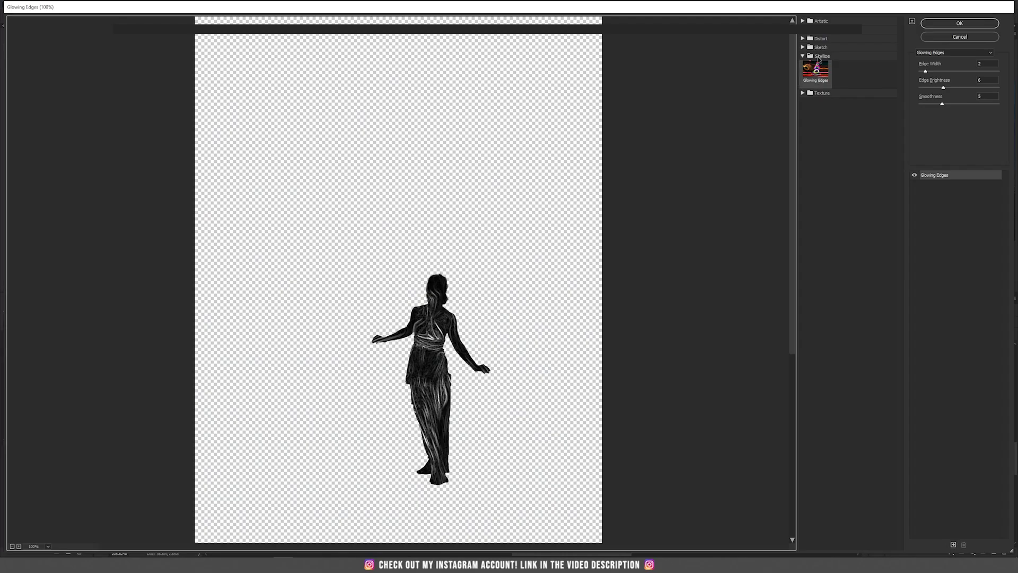
{"action": "left_click", "coordinate": [819, 56]}
{"action": "left_click", "coordinate": [818, 57]}
{"action": "left_click", "coordinate": [817, 72]}
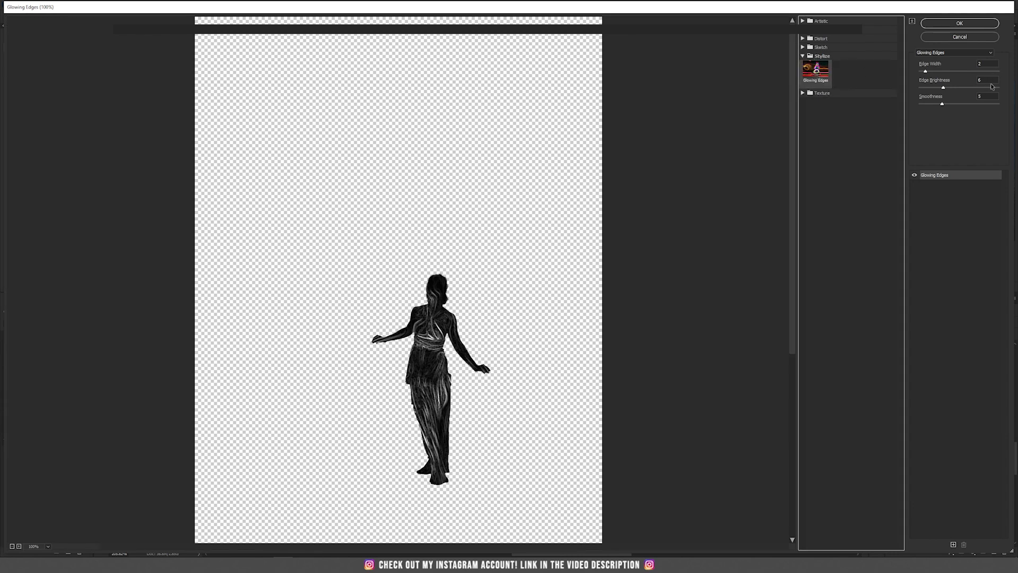
{"action": "left_click", "coordinate": [960, 23]}
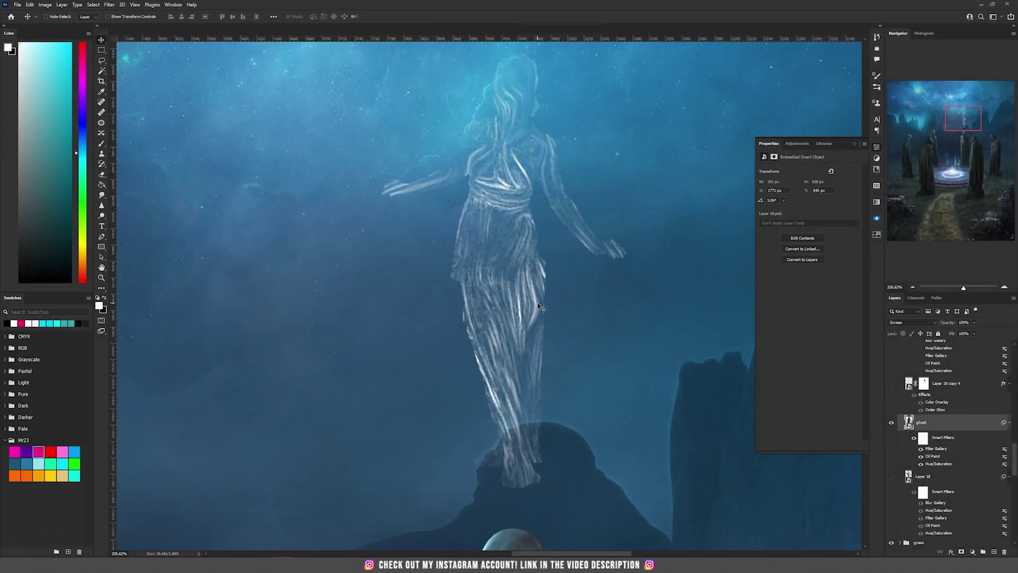
- Colorize the "ghost" layer light blue with Hue/Saturation, using a saturation of 100
{"action": "key", "text": "ctrl+u"}
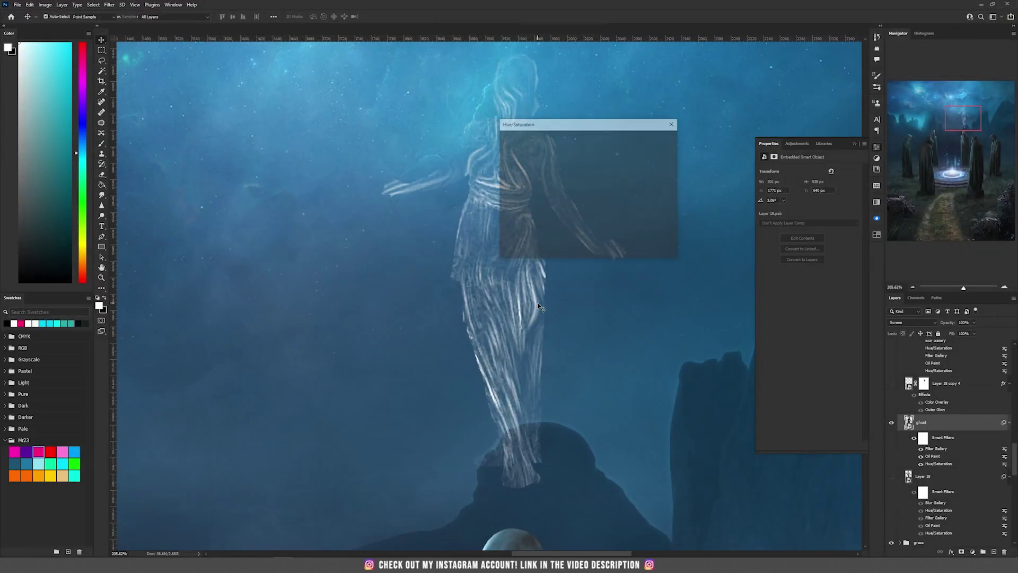
{"action": "left_click", "coordinate": [658, 227]}
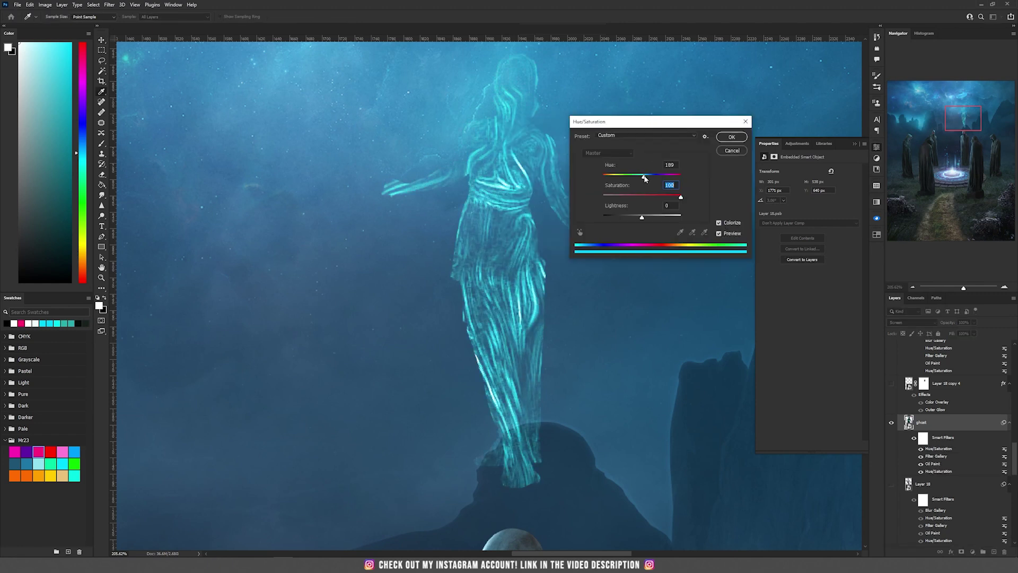
{"action": "left_click", "coordinate": [644, 176]}
{"action": "key", "text": "Return"}
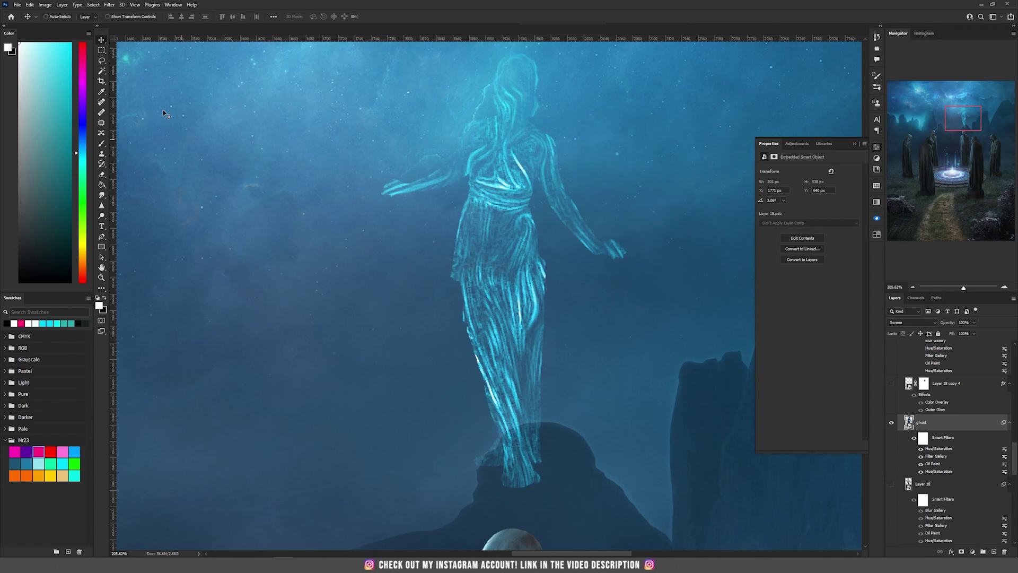
- Start a Path Blur on the "ghost" layer and set Strobe Flashes to 1
{"action": "left_click", "coordinate": [114, 5]}
{"action": "mouse_move", "coordinate": [149, 117]}
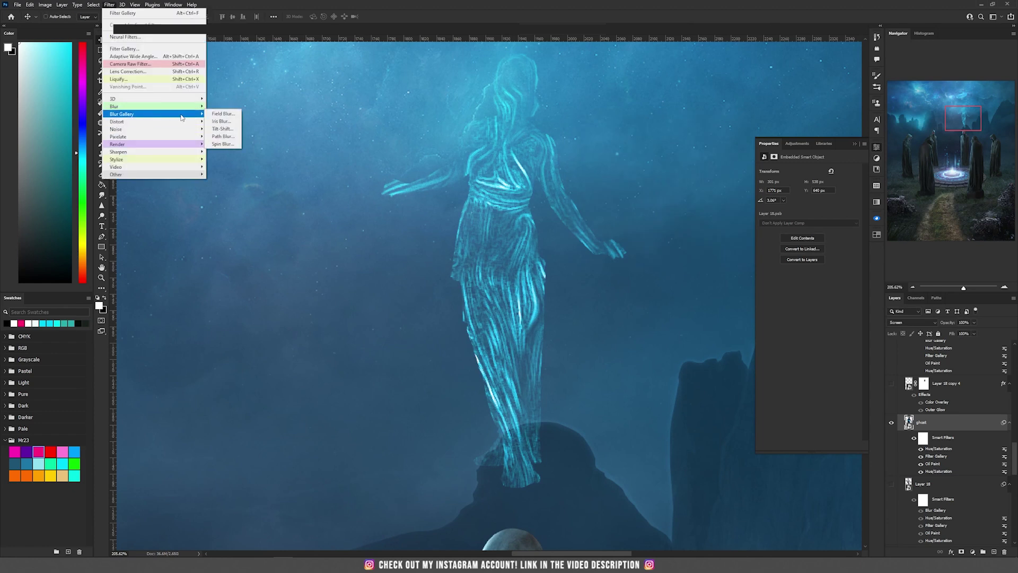
{"action": "left_click", "coordinate": [231, 137]}
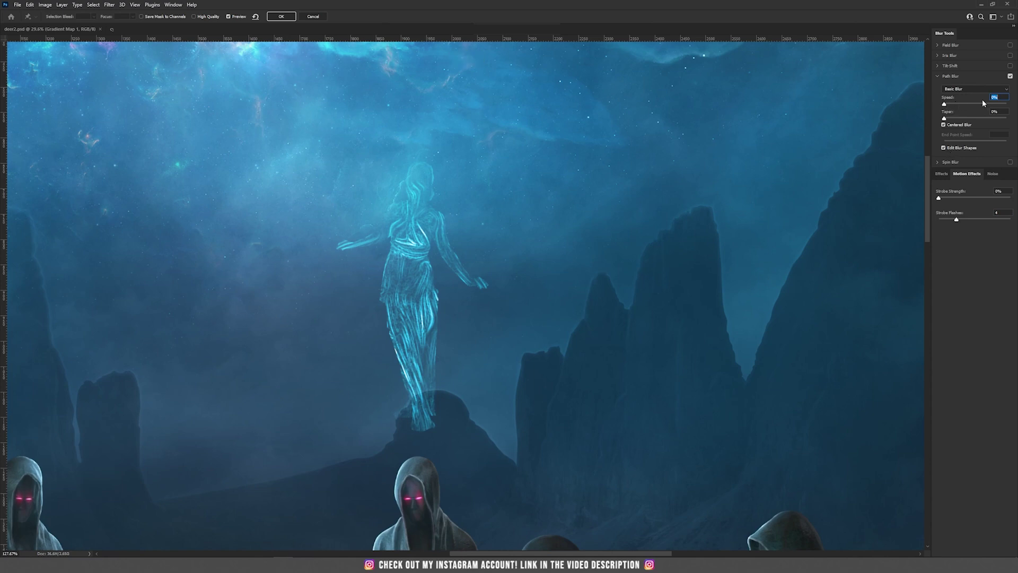
{"action": "left_click_drag", "start_coordinate": [956, 219], "coordinate": [939, 219]}
- Draw two outward-curving blur paths from the feet up to the waist, one along each side of the ghost's body
{"action": "left_click", "coordinate": [411, 426]}
{"action": "left_click", "coordinate": [376, 319]}
{"action": "left_click", "coordinate": [391, 245]}
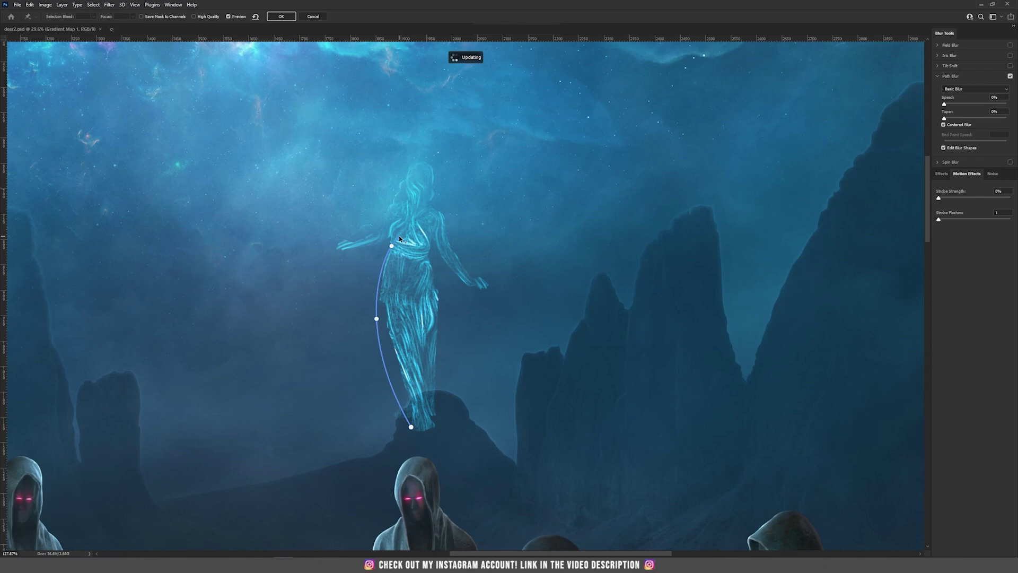
{"action": "left_click", "coordinate": [396, 239]}
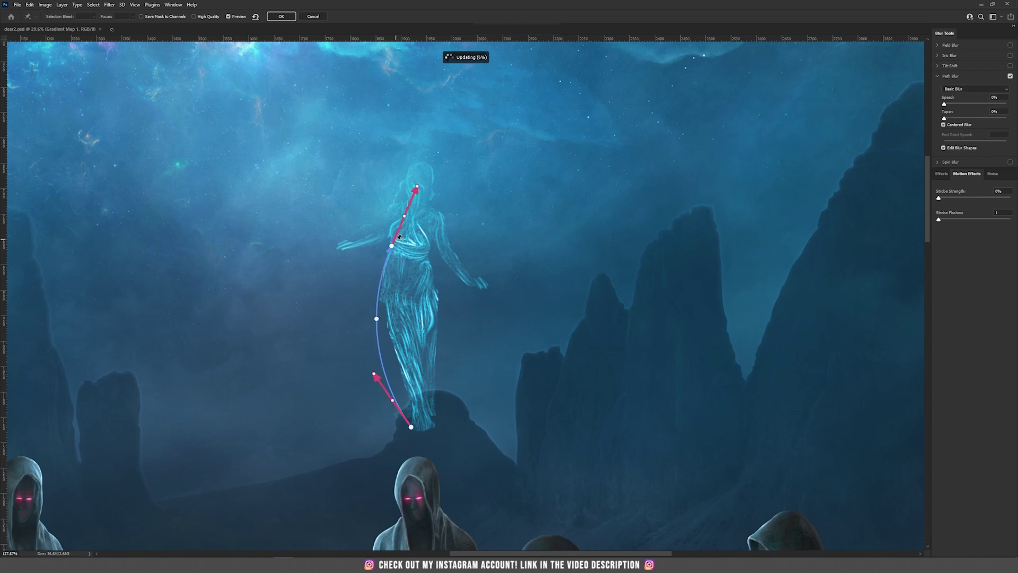
{"action": "left_click", "coordinate": [424, 429]}
{"action": "left_click", "coordinate": [444, 322]}
{"action": "double_click", "coordinate": [428, 253]}
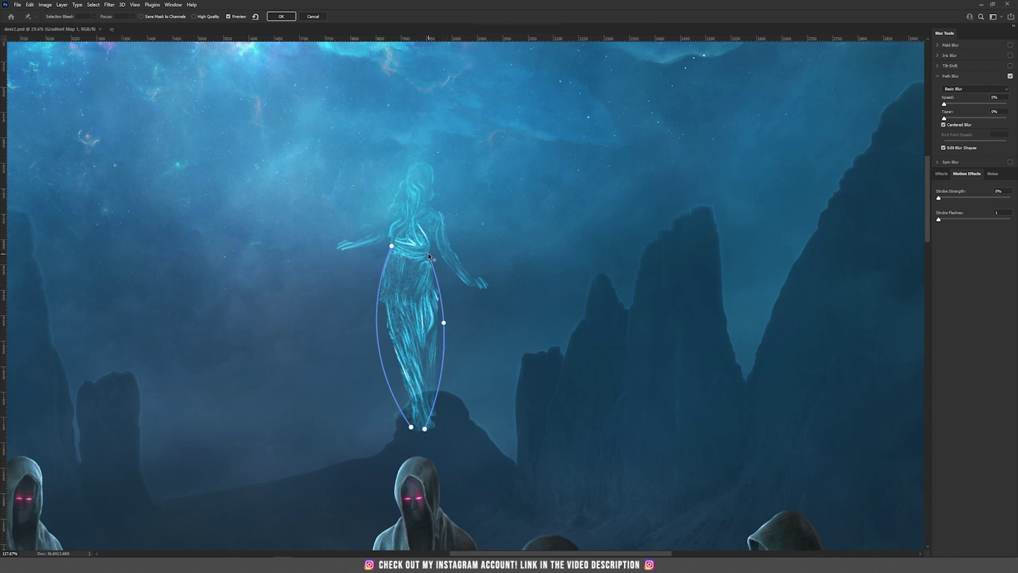
- Draw a blur path along each of the ghost's arms, between the shoulder and just beyond the hand
{"action": "left_click", "coordinate": [317, 246]}
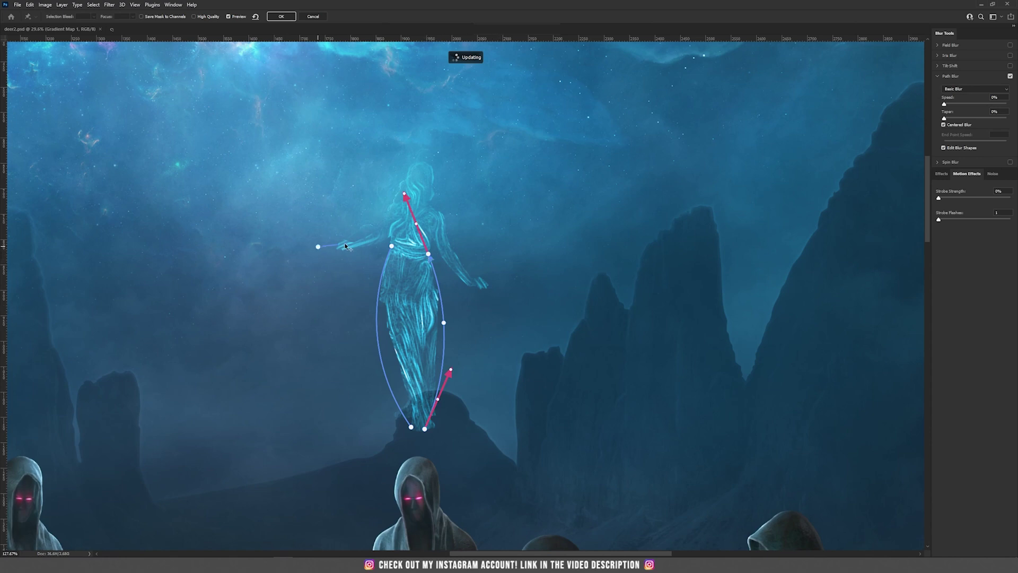
{"action": "left_click", "coordinate": [381, 221]}
{"action": "left_click", "coordinate": [393, 204]}
{"action": "double_click", "coordinate": [407, 199]}
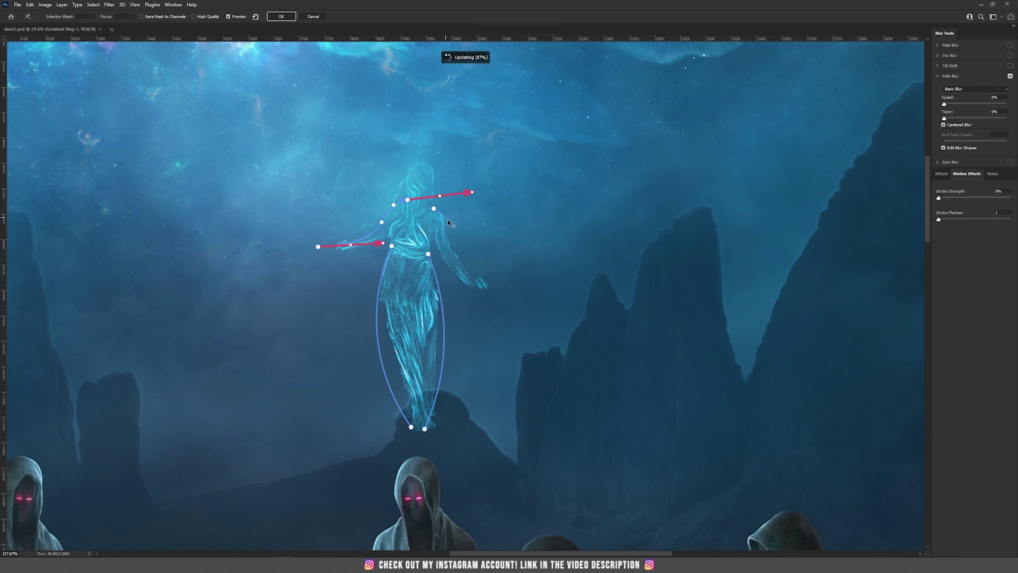
{"action": "left_click", "coordinate": [447, 226]}
{"action": "left_click", "coordinate": [468, 270]}
{"action": "left_click", "coordinate": [491, 283]}
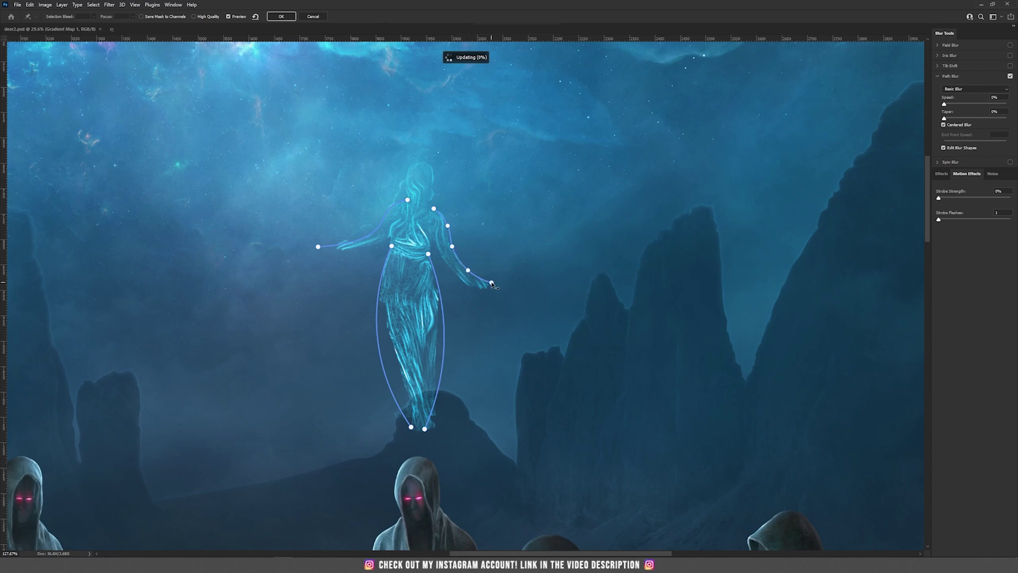
{"action": "double_click", "coordinate": [508, 286]}
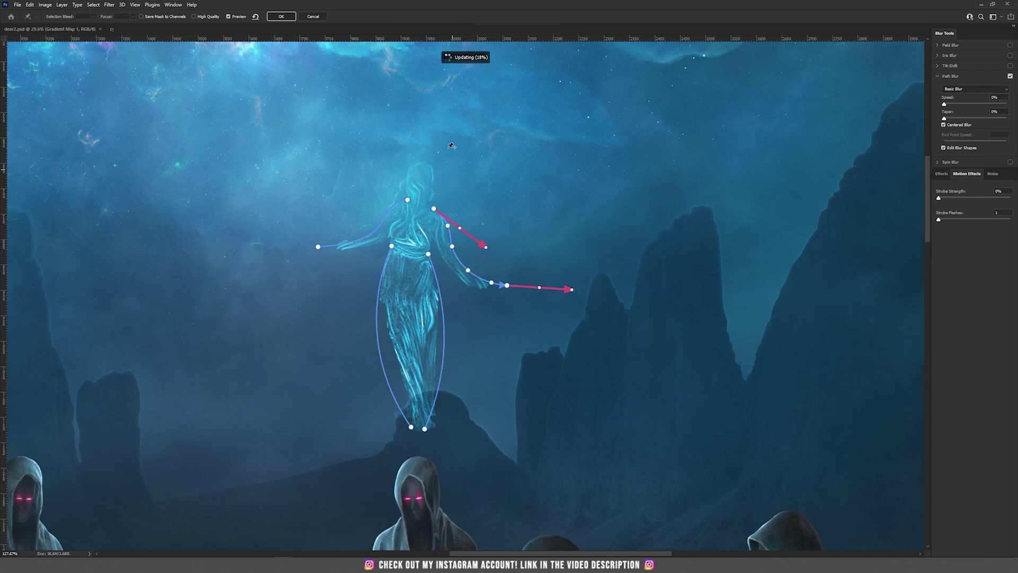
- Draw blur paths around the ghost's head and neck
{"action": "left_click", "coordinate": [417, 206]}
{"action": "left_click", "coordinate": [441, 181]}
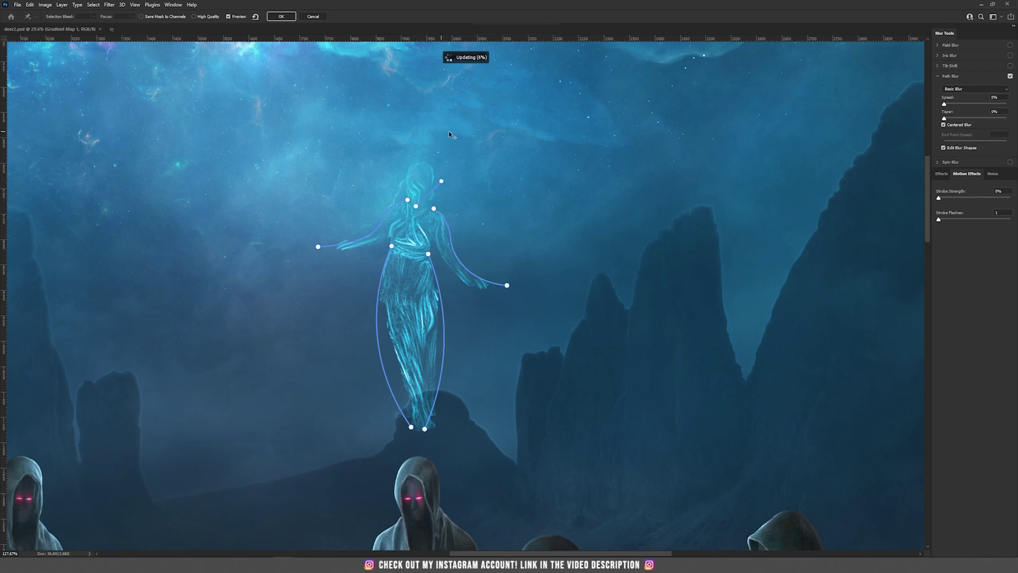
{"action": "left_click", "coordinate": [415, 144]}
{"action": "left_click", "coordinate": [440, 196]}
{"action": "key", "text": "Return"}
- Raise the Path Blur speed to about 230%, increase the taper and apply the blur
{"action": "left_click_drag", "start_coordinate": [961, 104], "coordinate": [969, 104]}
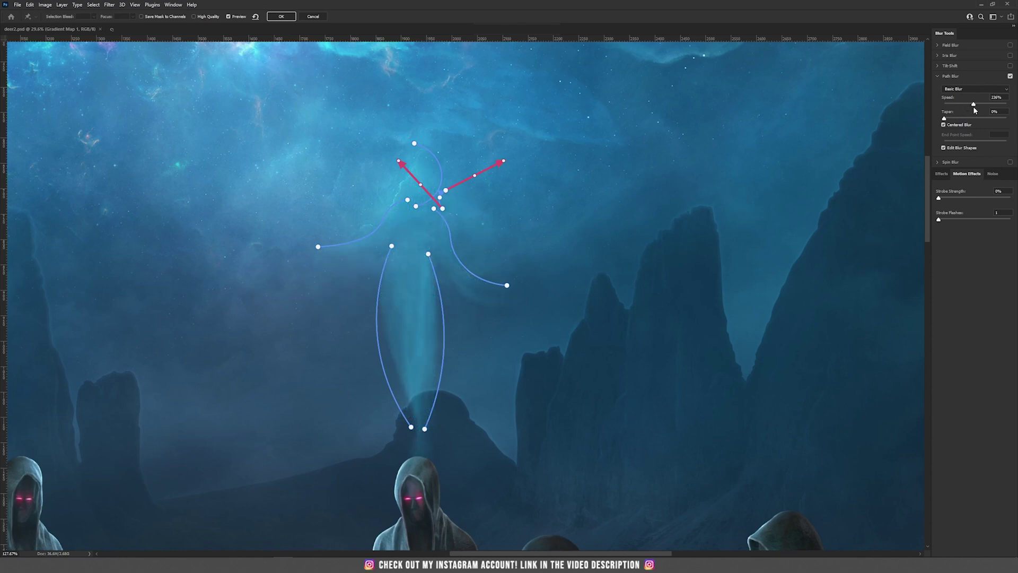
{"action": "left_click_drag", "start_coordinate": [975, 107], "coordinate": [950, 117]}
{"action": "left_click_drag", "start_coordinate": [957, 119], "coordinate": [969, 118]}
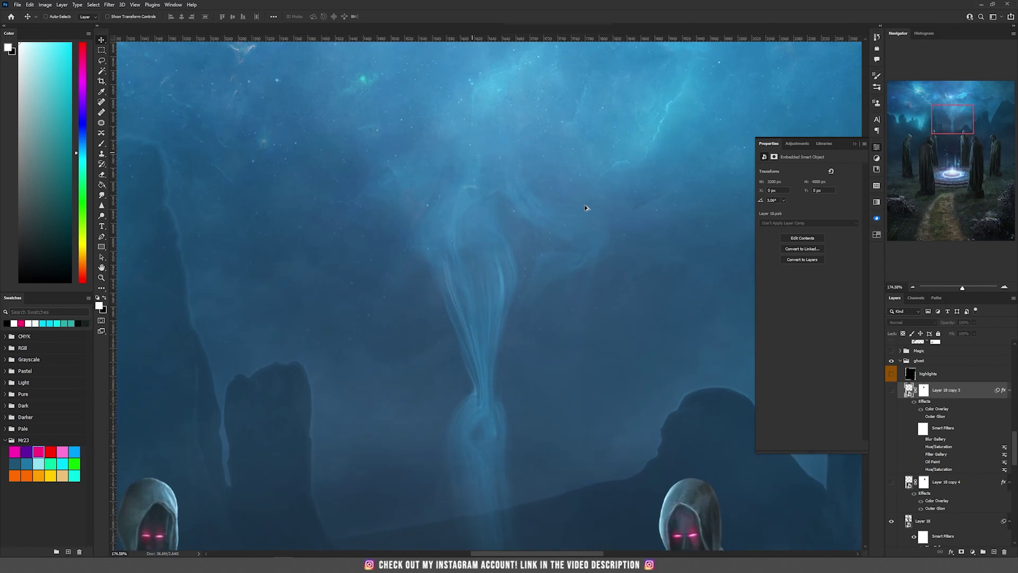
- Show "Layer 18 copy 3" with the pale silhouette over the blurred ghost and examine the figure
{"action": "left_click_drag", "start_coordinate": [586, 209], "coordinate": [526, 274]}
{"action": "left_click", "coordinate": [892, 390]}
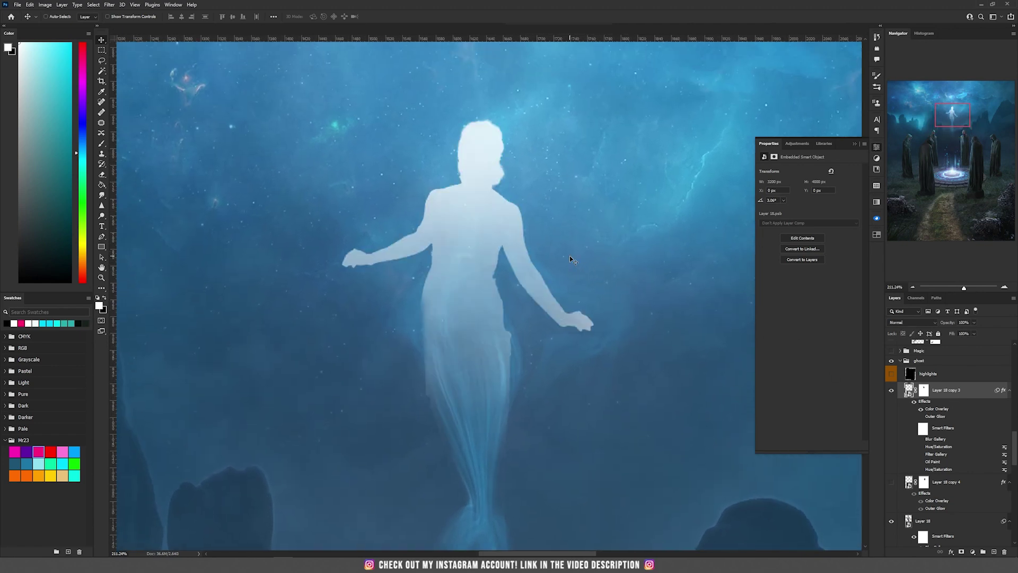
{"action": "scroll", "coordinate": [570, 258], "scroll_direction": "down", "scroll_amount": 6}
{"action": "scroll", "coordinate": [516, 256], "scroll_direction": "up", "scroll_amount": 9}
{"action": "left_click_drag", "start_coordinate": [517, 256], "coordinate": [498, 325]}
- Show the "highlights" layer and examine the ghost's hair, body outline and the surrounding green magic
{"action": "left_click", "coordinate": [908, 374]}
{"action": "left_click", "coordinate": [889, 377]}
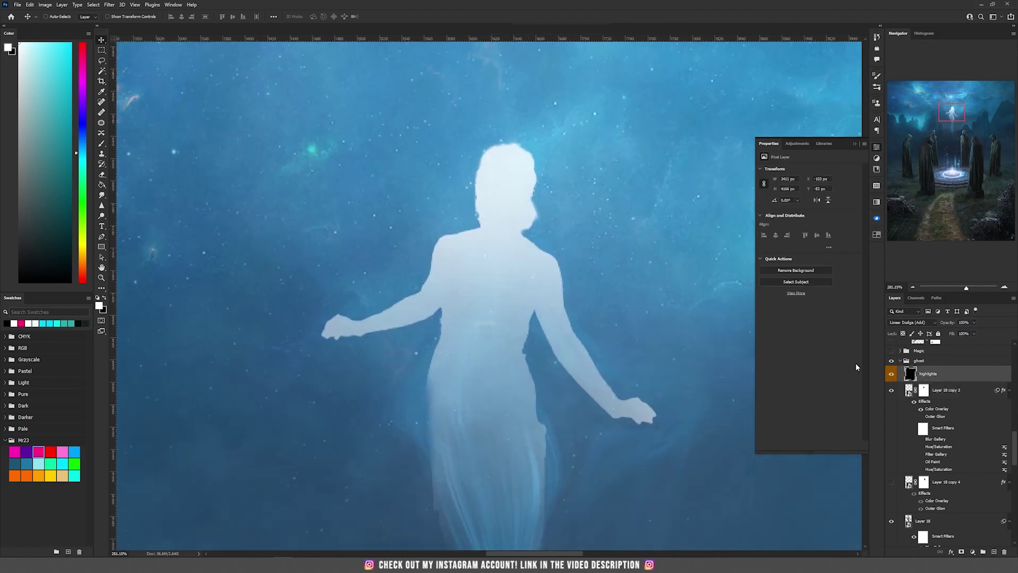
{"action": "scroll", "coordinate": [604, 247], "scroll_direction": "down", "scroll_amount": 2}
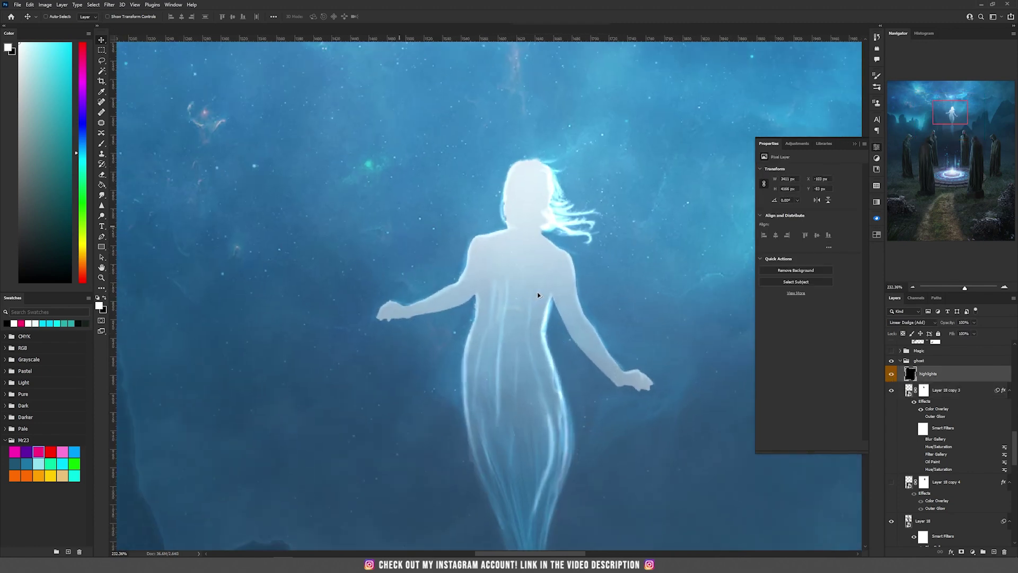
{"action": "scroll", "coordinate": [557, 166], "scroll_direction": "up", "scroll_amount": 2}
{"action": "scroll", "coordinate": [523, 167], "scroll_direction": "up", "scroll_amount": 3}
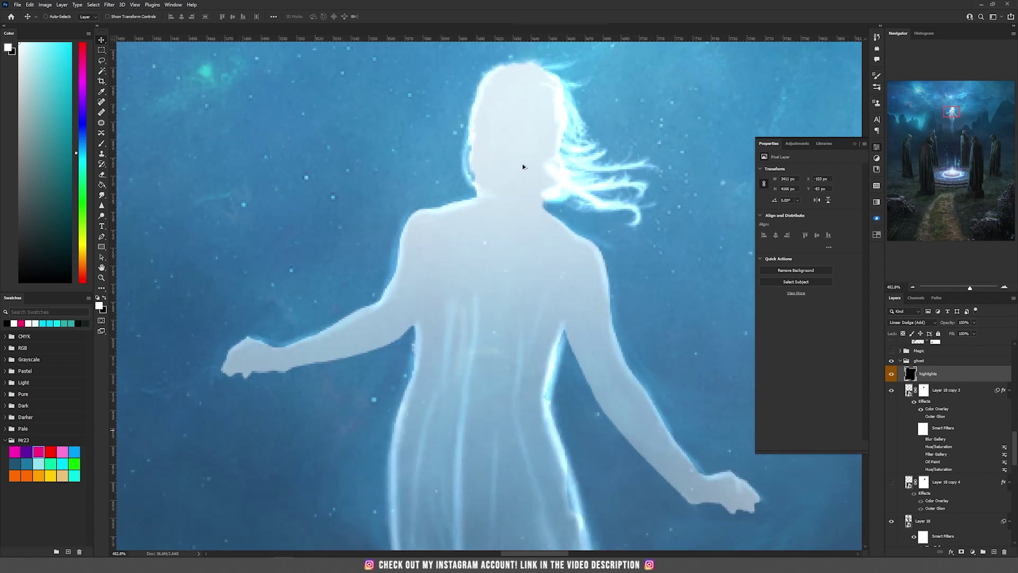
{"action": "scroll", "coordinate": [523, 166], "scroll_direction": "down", "scroll_amount": 3}
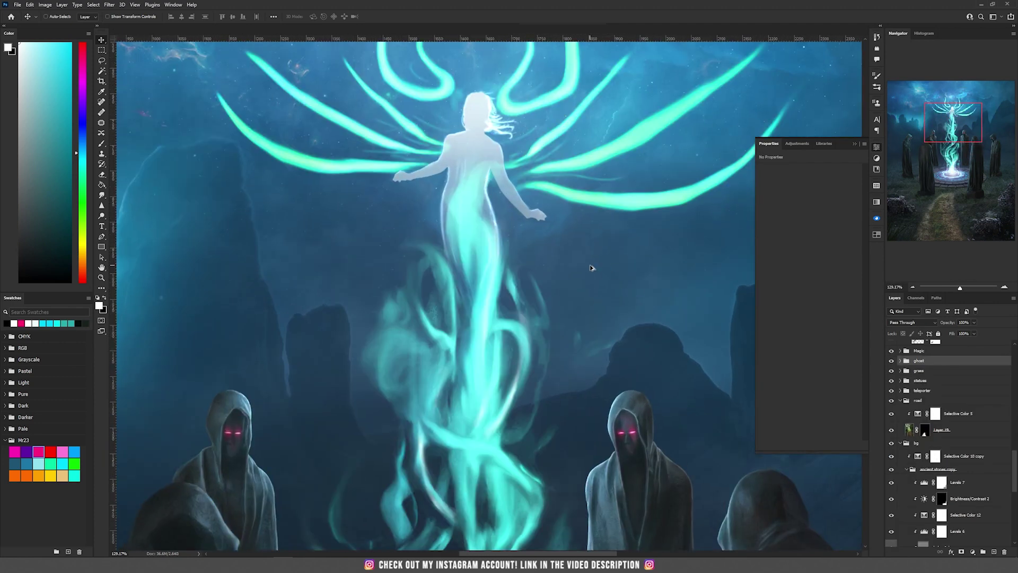
{"action": "scroll", "coordinate": [592, 268], "scroll_direction": "down", "scroll_amount": 2}
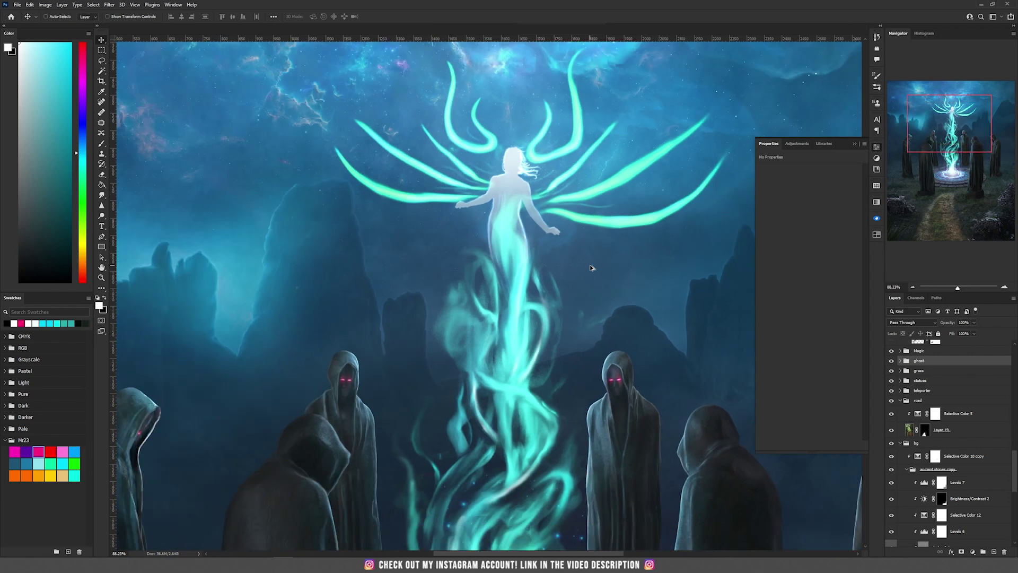
- Examine the finished ghost, from the magic circle and swirling green smoke up to the glowing tendrils and starry sky
{"action": "scroll", "coordinate": [592, 267], "scroll_direction": "up", "scroll_amount": 4}
{"action": "scroll", "coordinate": [592, 268], "scroll_direction": "down", "scroll_amount": 4}
{"action": "left_click_drag", "start_coordinate": [602, 228], "coordinate": [574, 302]}
{"action": "scroll", "coordinate": [567, 366], "scroll_direction": "up", "scroll_amount": 1}
{"action": "left_click_drag", "start_coordinate": [567, 367], "coordinate": [511, 169]}
{"action": "left_click_drag", "start_coordinate": [483, 335], "coordinate": [478, 227]}
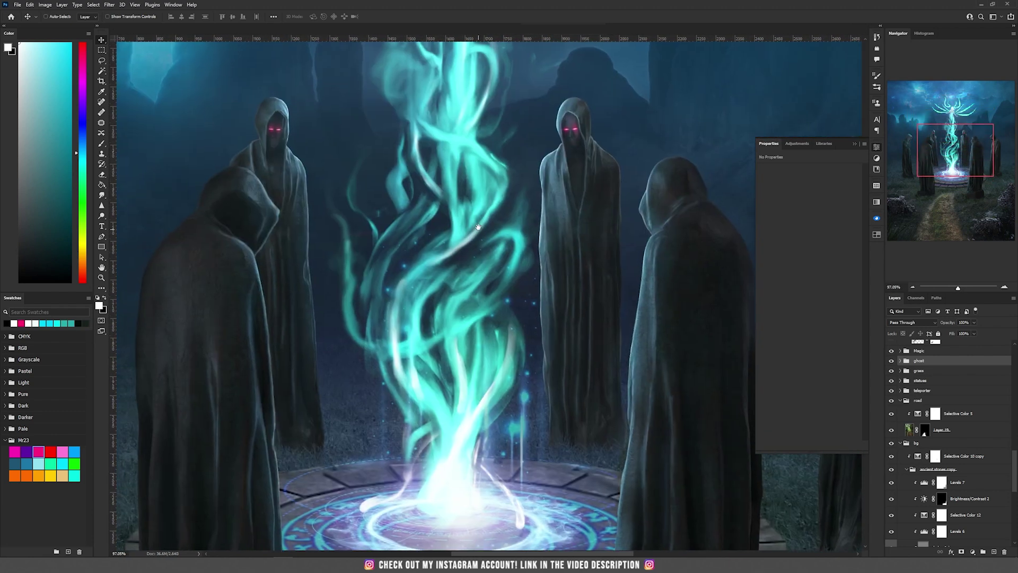
{"action": "scroll", "coordinate": [478, 227], "scroll_direction": "up", "scroll_amount": 8}
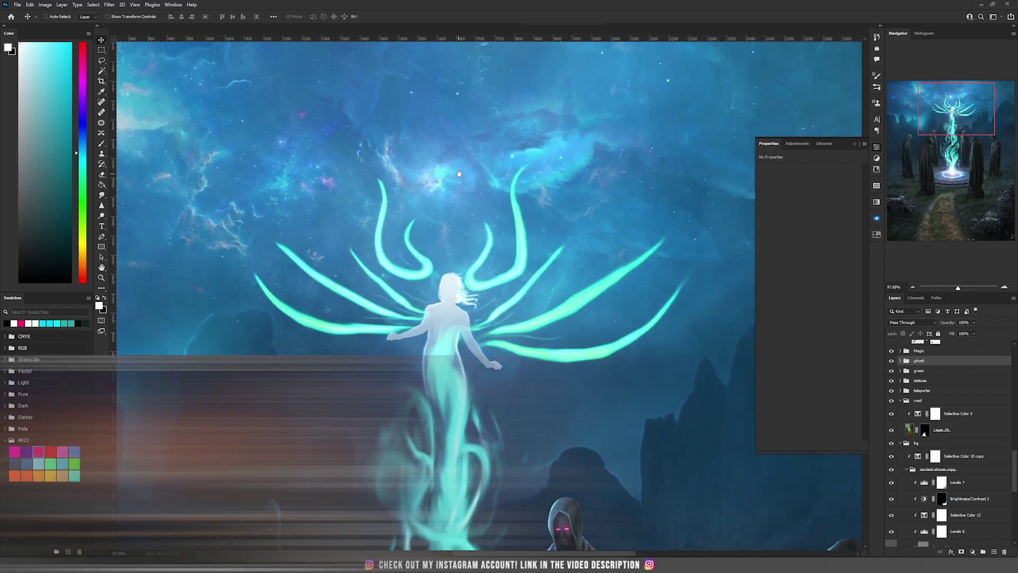
{"action": "scroll", "coordinate": [460, 174], "scroll_direction": "down", "scroll_amount": 5}
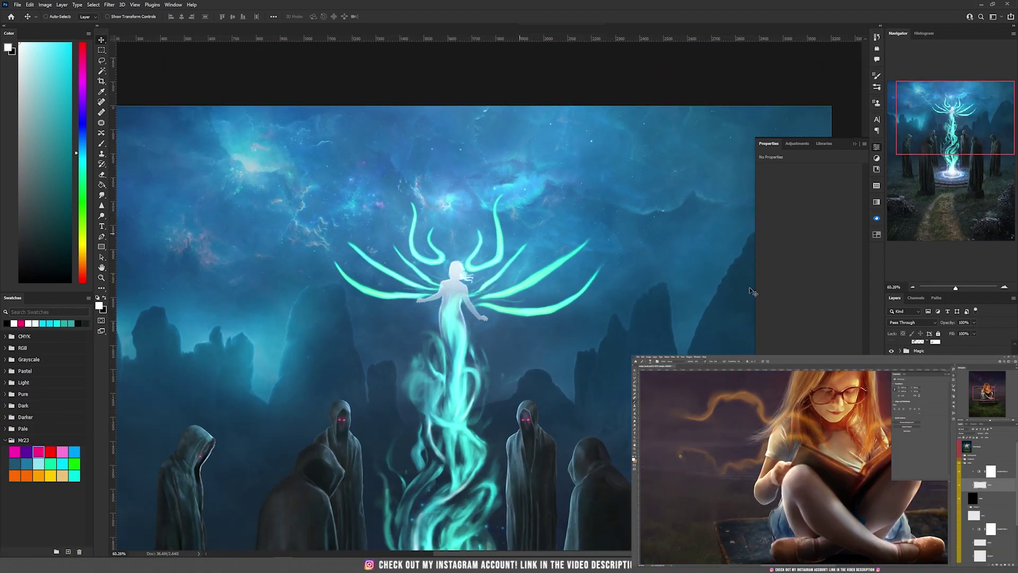
- Show the first torch beside the path: its wooden stick, the clipped Exposure and Brightness/Contrast adjustments, and the flame
{"action": "scroll", "coordinate": [440, 241], "scroll_direction": "up", "scroll_amount": 5}
{"action": "left_click_drag", "start_coordinate": [439, 240], "coordinate": [345, 241]}
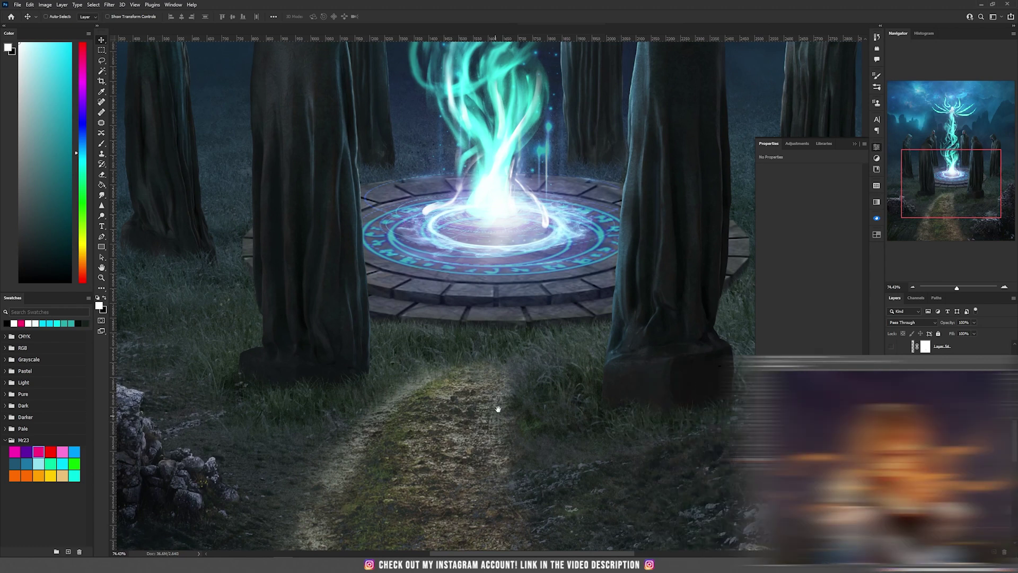
{"action": "left_click_drag", "start_coordinate": [497, 409], "coordinate": [492, 231]}
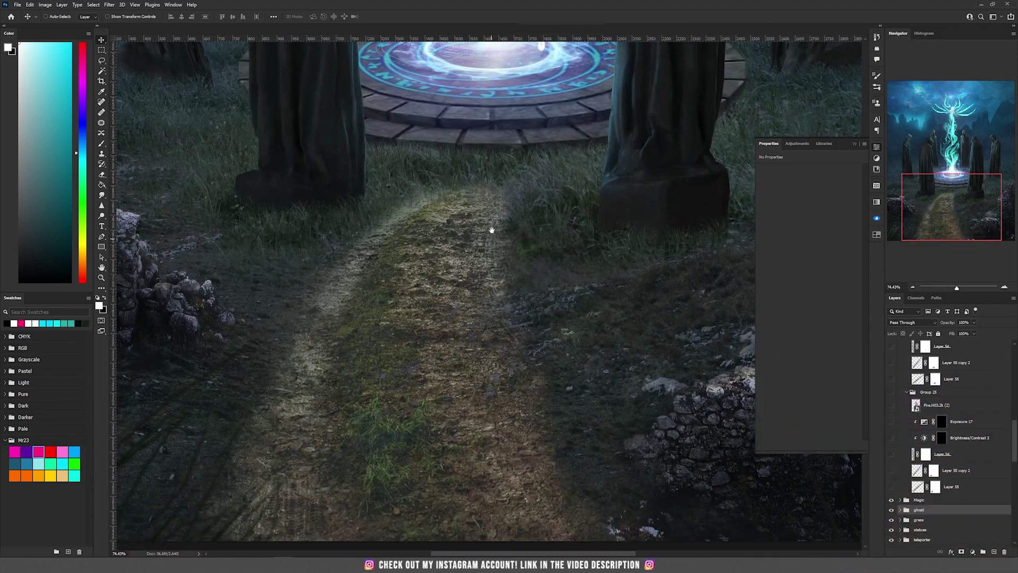
{"action": "scroll", "coordinate": [491, 230], "scroll_direction": "down", "scroll_amount": 1}
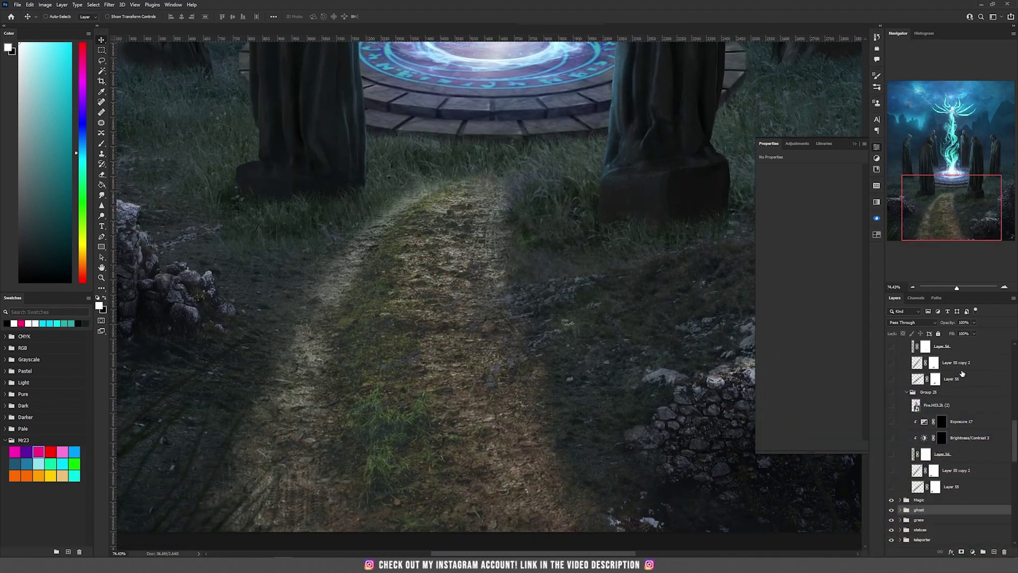
{"action": "scroll", "coordinate": [962, 375], "scroll_direction": "up", "scroll_amount": 2}
{"action": "scroll", "coordinate": [245, 286], "scroll_direction": "up", "scroll_amount": 7}
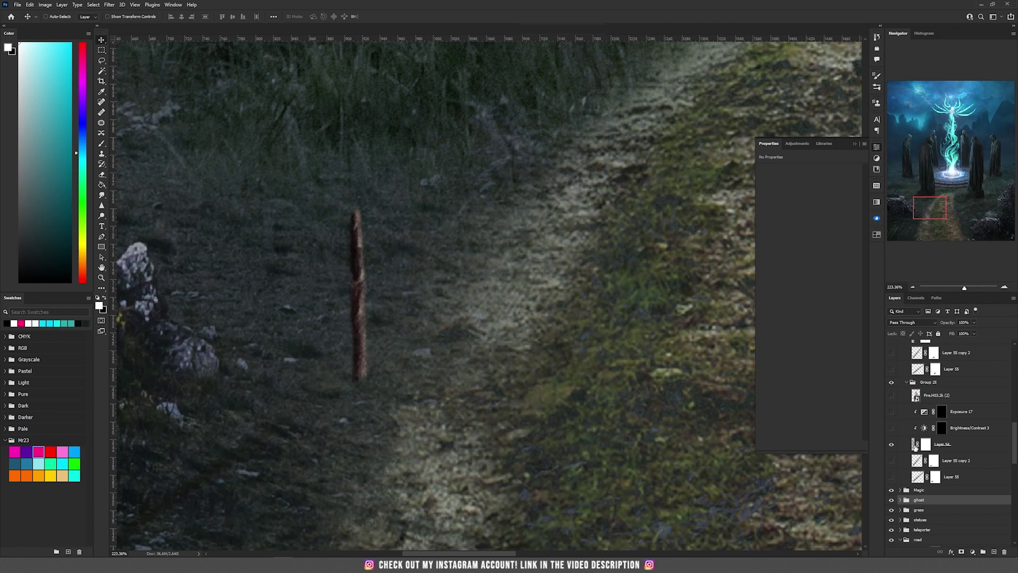
{"action": "left_click", "coordinate": [892, 412]}
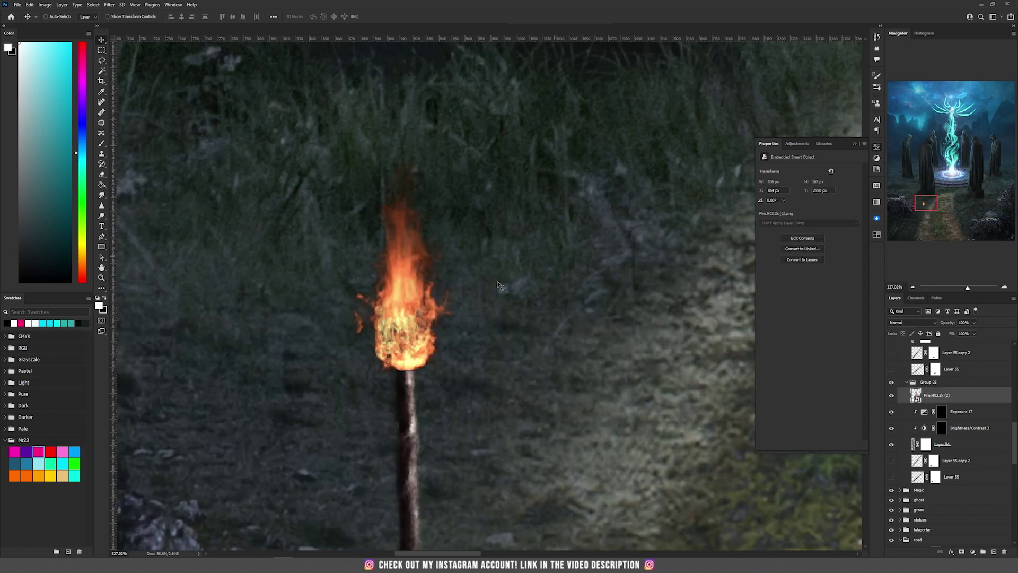
- Show the torch's shadow layers "Layer 55 copy 2" and "Layer 55" and examine the ground around its base
{"action": "scroll", "coordinate": [466, 268], "scroll_direction": "down", "scroll_amount": 5}
{"action": "left_click_drag", "start_coordinate": [533, 336], "coordinate": [604, 212]}
{"action": "left_click", "coordinate": [892, 461]}
{"action": "left_click", "coordinate": [917, 460]}
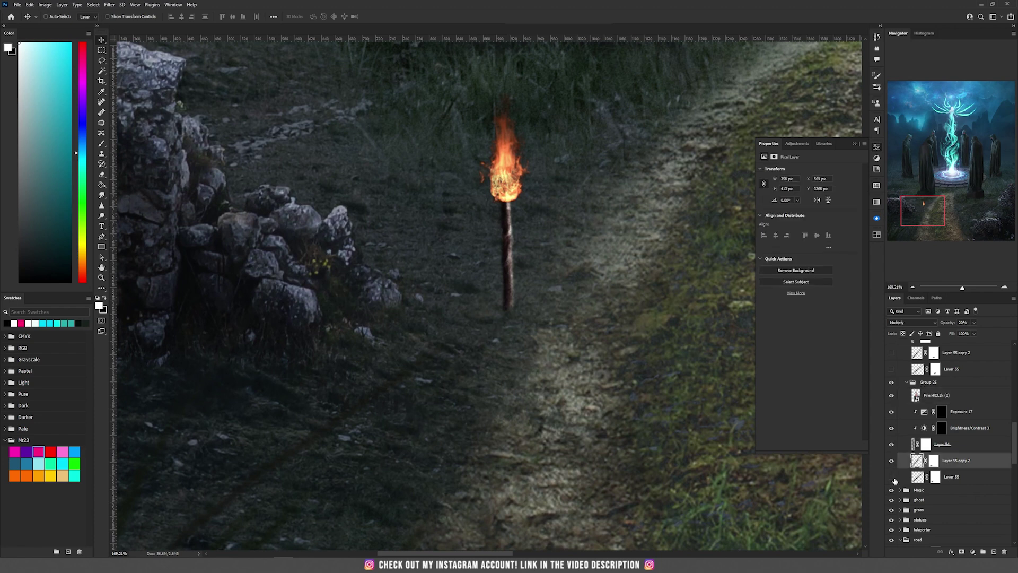
{"action": "left_click", "coordinate": [892, 478]}
{"action": "scroll", "coordinate": [555, 363], "scroll_direction": "down", "scroll_amount": 2}
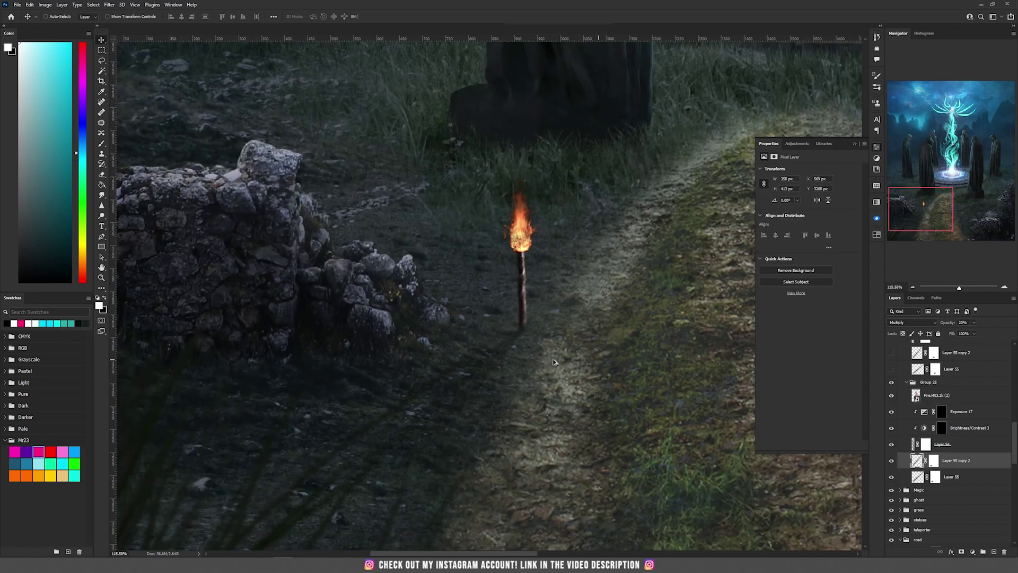
{"action": "scroll", "coordinate": [551, 363], "scroll_direction": "down", "scroll_amount": 1}
{"action": "scroll", "coordinate": [489, 366], "scroll_direction": "up", "scroll_amount": 5}
{"action": "scroll", "coordinate": [489, 373], "scroll_direction": "down", "scroll_amount": 3}
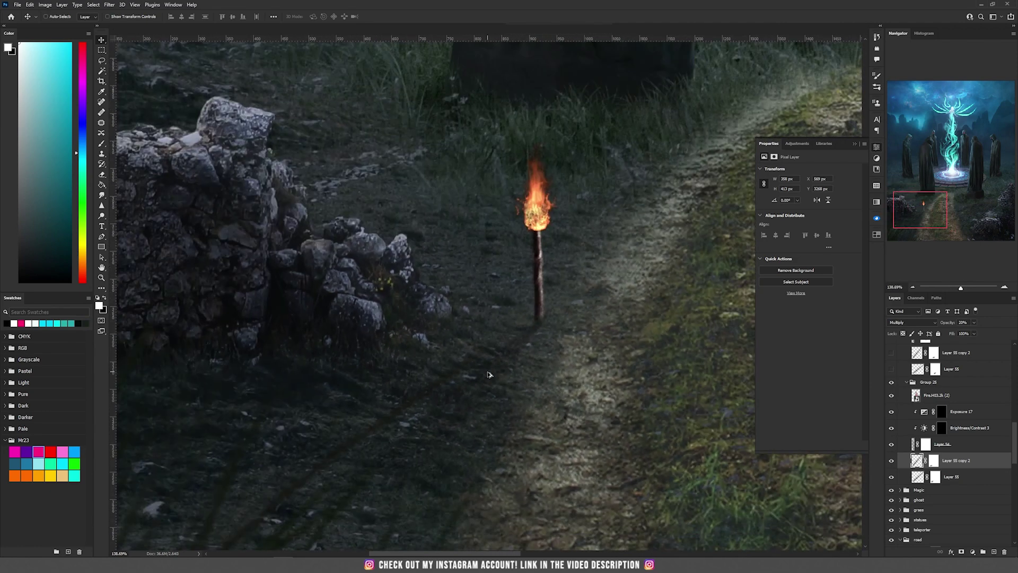
- Show the remaining torches along both sides of the path
{"action": "left_click_drag", "start_coordinate": [623, 198], "coordinate": [306, 170]}
{"action": "scroll", "coordinate": [306, 170], "scroll_direction": "up", "scroll_amount": 5}
{"action": "scroll", "coordinate": [458, 268], "scroll_direction": "down", "scroll_amount": 6}
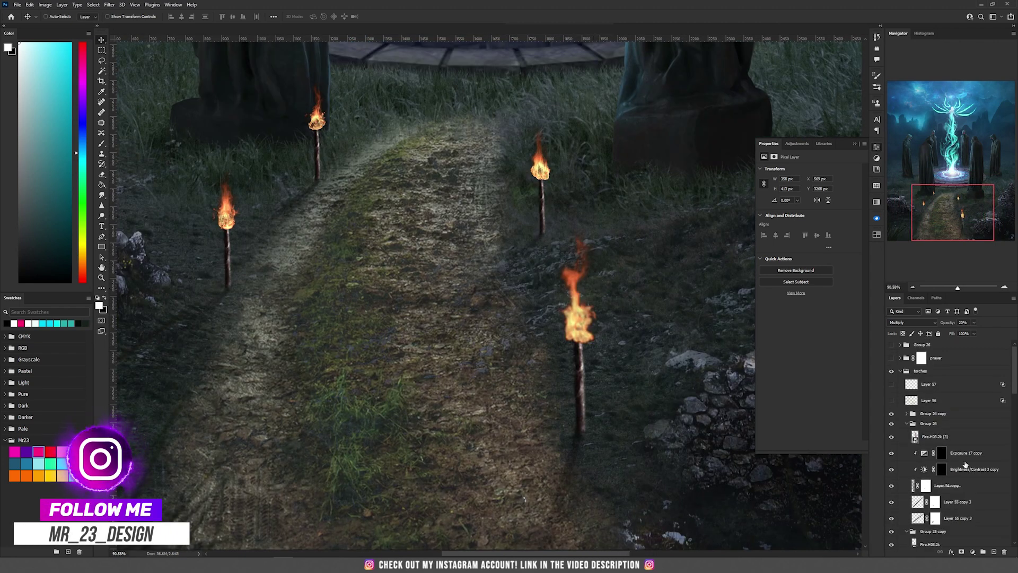
- Show "Layer 56", the Color Dodge layer that casts torchlight on the path and stones
{"action": "left_click", "coordinate": [942, 402]}
{"action": "left_click", "coordinate": [942, 402]}
{"action": "left_click_drag", "start_coordinate": [574, 188], "coordinate": [512, 212]}
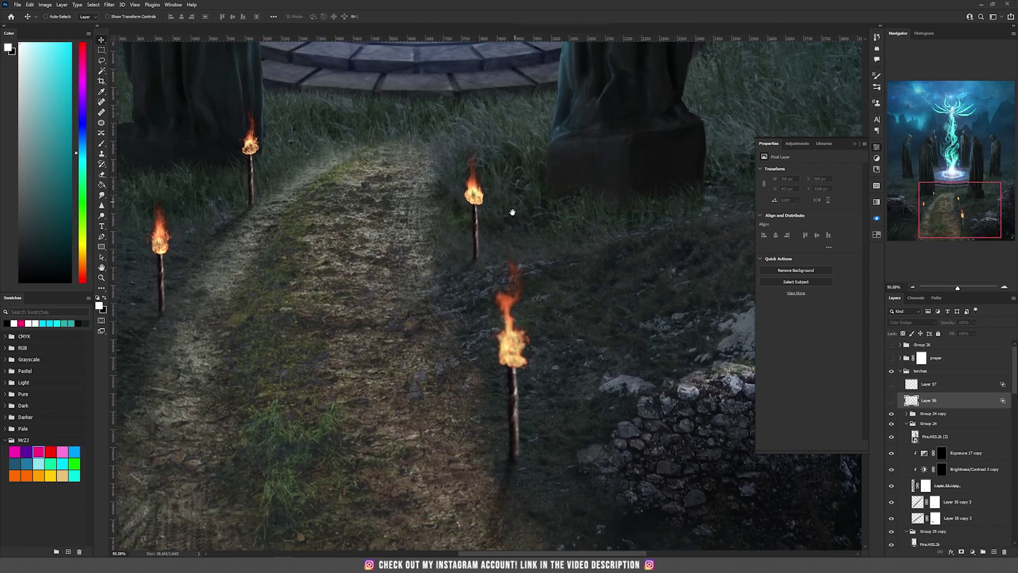
{"action": "left_click", "coordinate": [890, 401]}
{"action": "mouse_move", "coordinate": [609, 131]}
{"action": "left_mouse_down"}
{"action": "mouse_move", "coordinate": [575, 393]}
{"action": "mouse_move", "coordinate": [639, 202]}
{"action": "mouse_move", "coordinate": [596, 139]}
{"action": "left_mouse_up"}
{"action": "scroll", "coordinate": [598, 344], "scroll_direction": "down", "scroll_amount": 4}
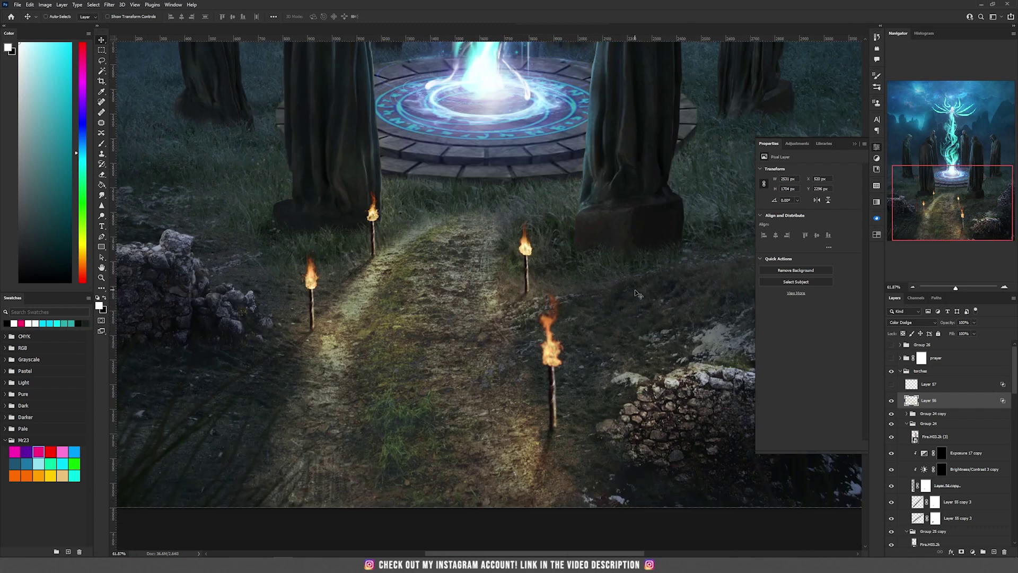
- Hide "Layer 56", add a Color Dodge layer above it and split the underlying layer's black Blend If slider to about 98
{"action": "left_click", "coordinate": [893, 401]}
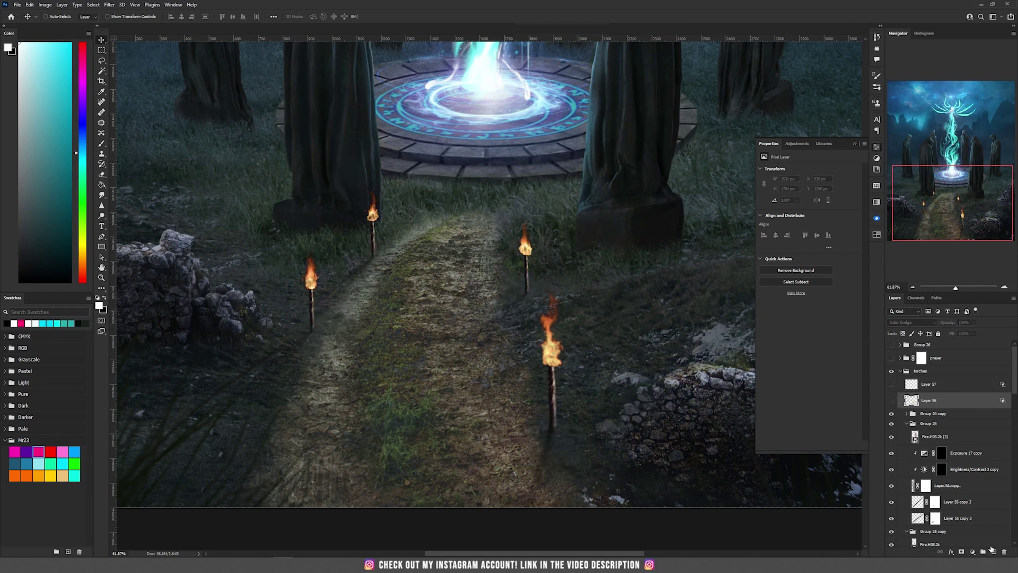
{"action": "left_click", "coordinate": [992, 550]}
{"action": "left_click", "coordinate": [901, 325]}
{"action": "left_click", "coordinate": [924, 402]}
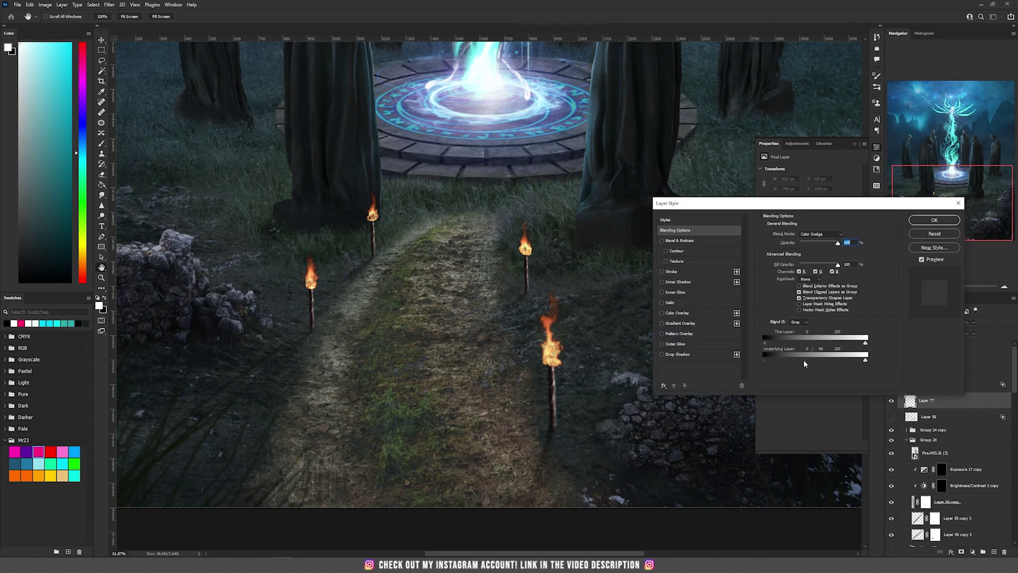
{"action": "key", "text": "Return"}
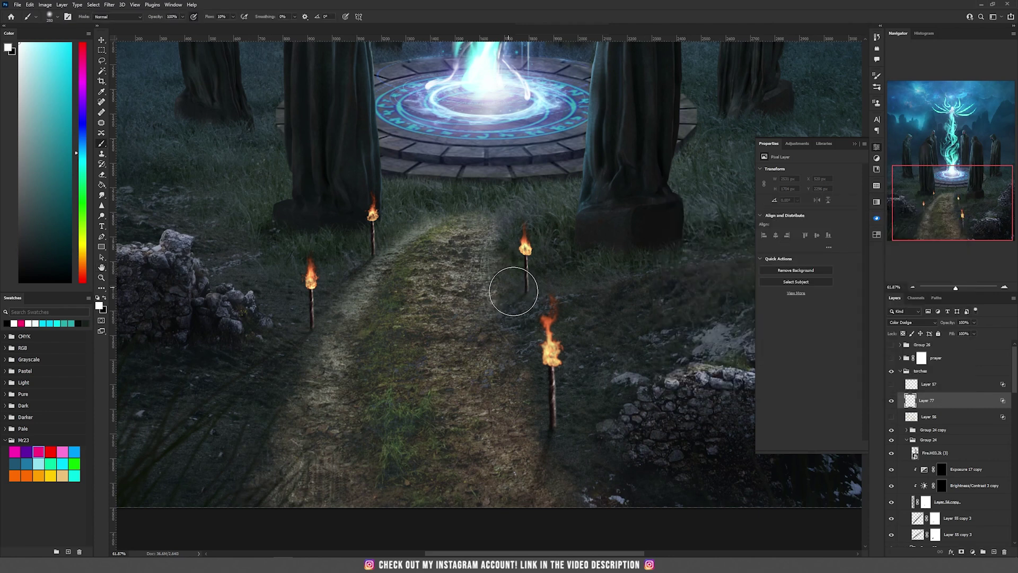
- Sample orange from a torch flame, enlarge the soft brush and paint warm light on the ground around the torches
{"action": "left_click", "coordinate": [314, 265], "text": "alt"}
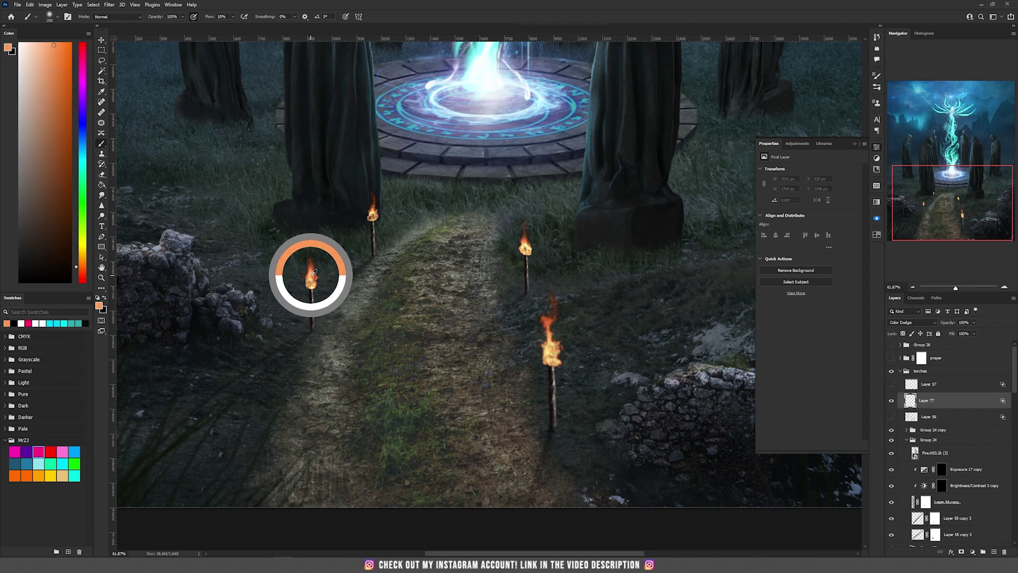
{"action": "mouse_move", "coordinate": [339, 312]}
{"action": "left_mouse_down"}
{"action": "mouse_move", "coordinate": [286, 344]}
{"action": "mouse_move", "coordinate": [355, 353]}
{"action": "mouse_move", "coordinate": [318, 337]}
{"action": "mouse_move", "coordinate": [295, 350]}
{"action": "mouse_move", "coordinate": [332, 375]}
{"action": "left_mouse_up"}
{"action": "key", "text": "ctrl+z"}
{"action": "key", "text": "]"}
{"action": "key", "text": "]"}
{"action": "key", "text": "]"}
{"action": "key", "text": "]"}
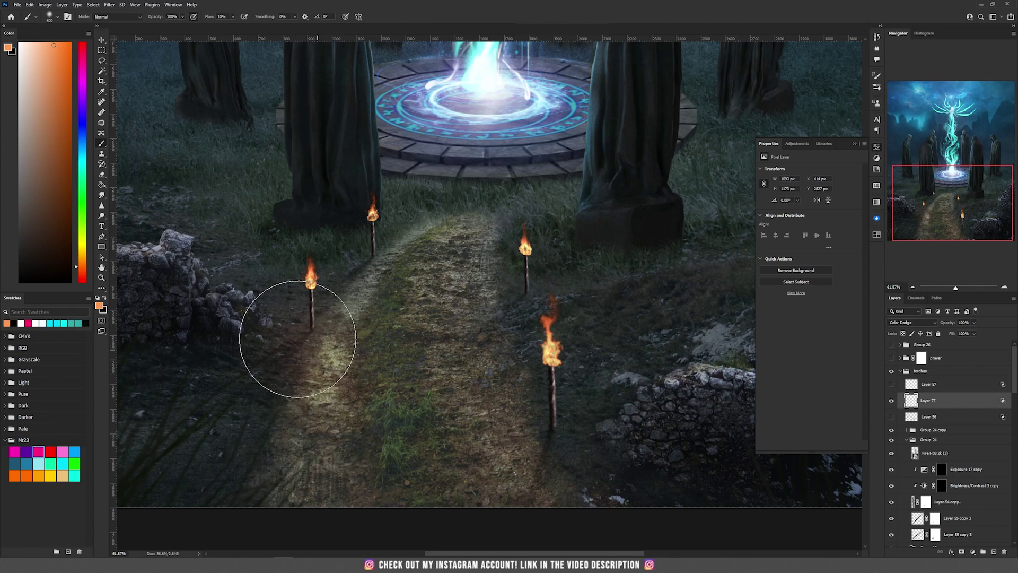
{"action": "mouse_move", "coordinate": [606, 414]}
{"action": "left_mouse_down"}
{"action": "mouse_move", "coordinate": [538, 427]}
{"action": "mouse_move", "coordinate": [671, 387]}
{"action": "mouse_move", "coordinate": [551, 329]}
{"action": "left_mouse_up"}
{"action": "mouse_move", "coordinate": [371, 227]}
{"action": "left_mouse_down"}
{"action": "mouse_move", "coordinate": [367, 253]}
{"action": "mouse_move", "coordinate": [359, 194]}
{"action": "mouse_move", "coordinate": [337, 163]}
{"action": "left_mouse_up"}
{"action": "mouse_move", "coordinate": [630, 221]}
{"action": "left_mouse_down"}
{"action": "mouse_move", "coordinate": [605, 177]}
{"action": "mouse_move", "coordinate": [581, 230]}
{"action": "mouse_move", "coordinate": [601, 252]}
{"action": "mouse_move", "coordinate": [575, 234]}
{"action": "mouse_move", "coordinate": [626, 318]}
{"action": "mouse_move", "coordinate": [632, 382]}
{"action": "mouse_move", "coordinate": [504, 374]}
{"action": "mouse_move", "coordinate": [262, 325]}
{"action": "mouse_move", "coordinate": [182, 268]}
{"action": "mouse_move", "coordinate": [307, 307]}
{"action": "mouse_move", "coordinate": [254, 283]}
{"action": "mouse_move", "coordinate": [336, 193]}
{"action": "mouse_move", "coordinate": [443, 318]}
{"action": "left_mouse_up"}
- Compare the torches with and without the glow of "Layer 57"
{"action": "left_click", "coordinate": [892, 384]}
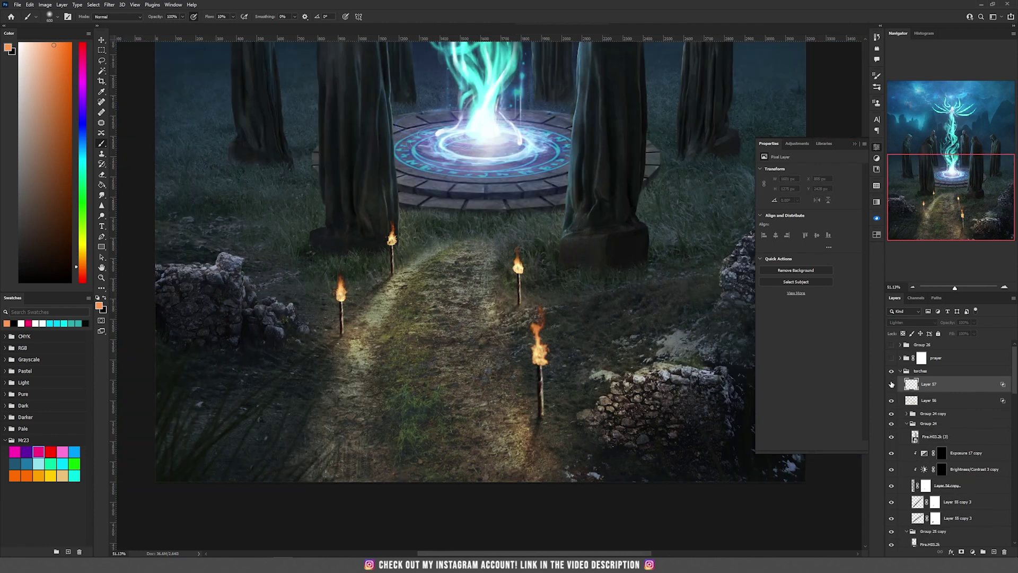
{"action": "left_click", "coordinate": [891, 385]}
{"action": "left_click", "coordinate": [892, 384]}
{"action": "left_click", "coordinate": [891, 384]}
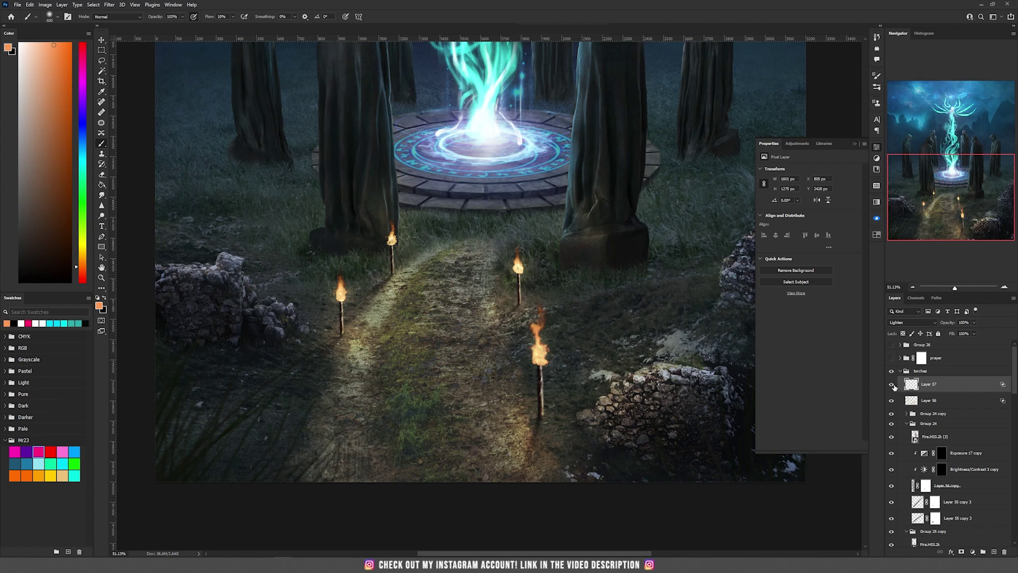
{"action": "left_click", "coordinate": [892, 384]}
- Set the new top layer to Lighten and split the underlying layer's black Blend If slider to about 98
{"action": "left_click", "coordinate": [911, 322]}
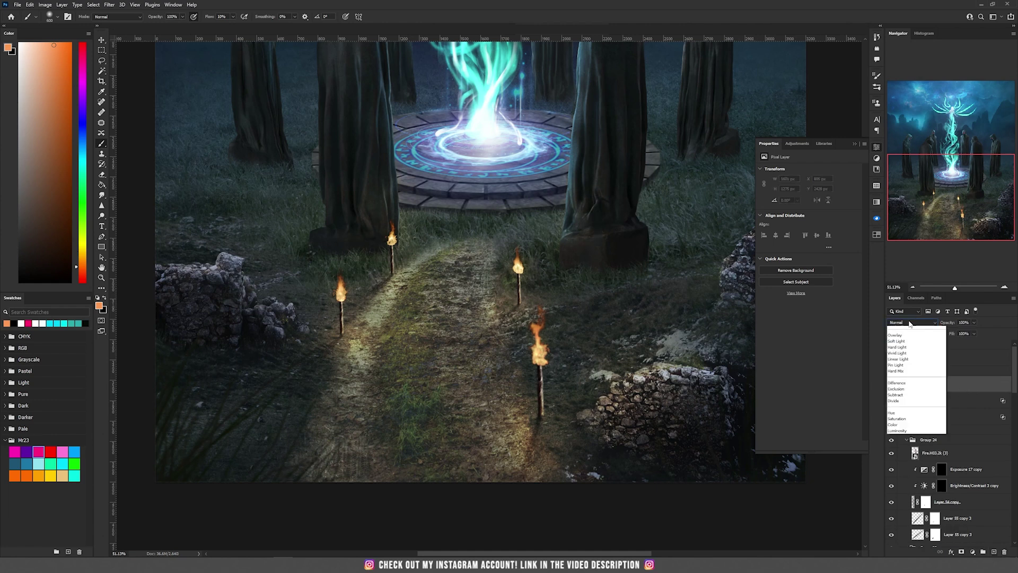
{"action": "left_click", "coordinate": [899, 383]}
{"action": "double_click", "coordinate": [967, 389]}
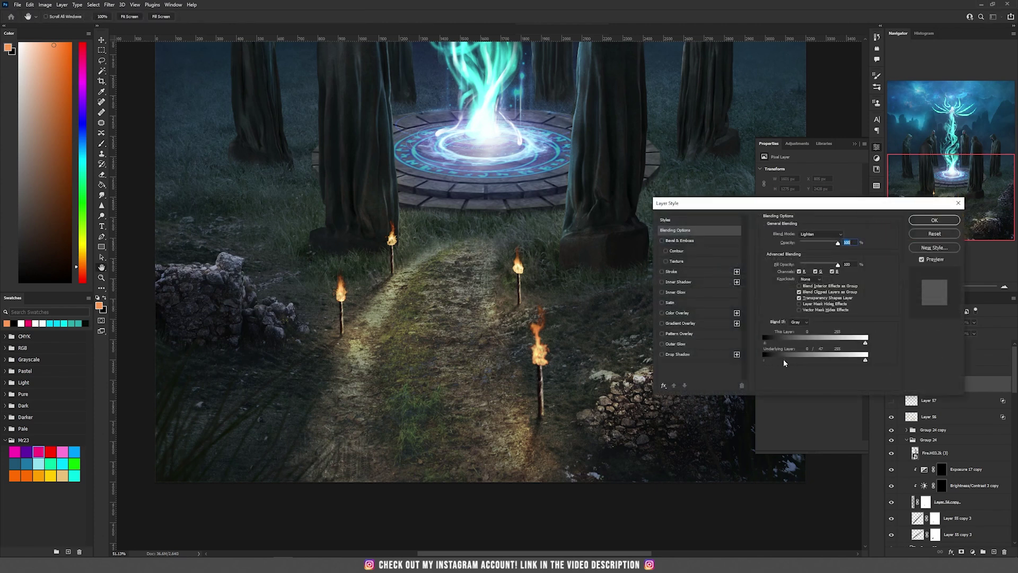
{"action": "left_click_drag", "start_coordinate": [784, 359], "coordinate": [794, 358]}
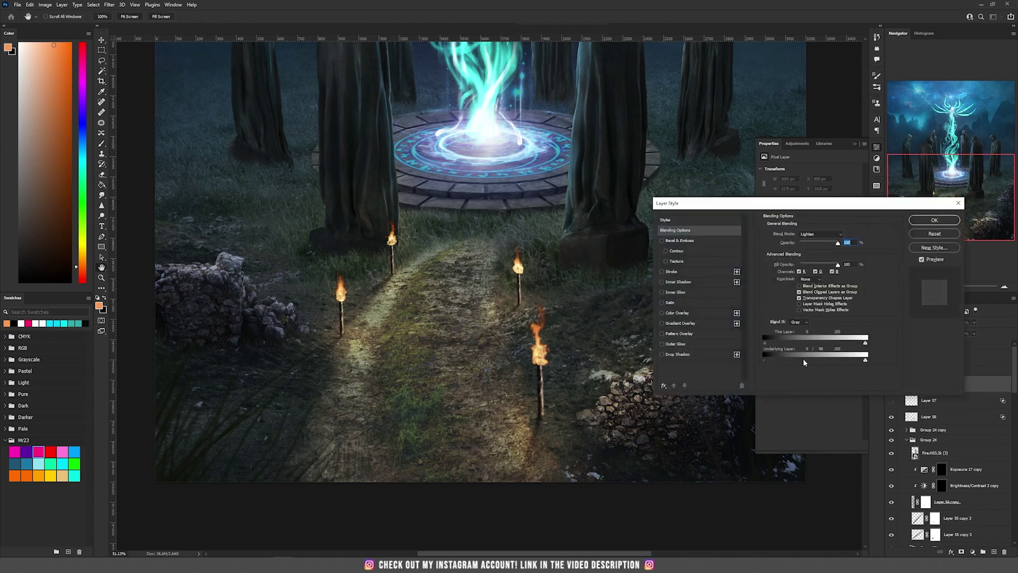
{"action": "left_click", "coordinate": [935, 219]}
- Shrink the soft brush and dab an orange glow over the torch flames
{"action": "key", "text": "bracketleft"}
{"action": "key", "text": "bracketleft"}
{"action": "key", "text": "bracketleft"}
{"action": "key", "text": "bracketleft"}
{"action": "key", "text": "bracketleft"}
{"action": "key", "text": "bracketleft"}
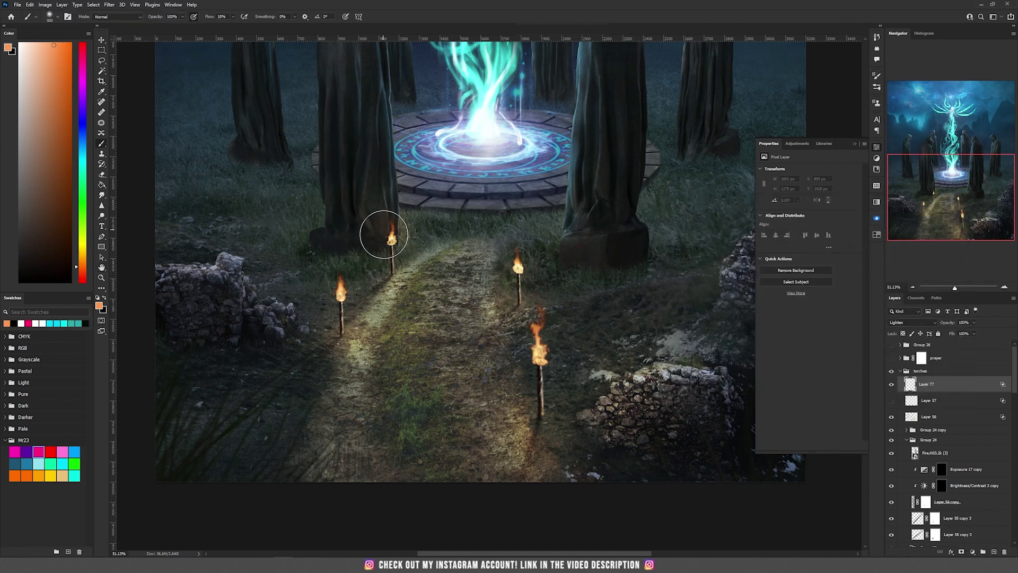
{"action": "left_click", "coordinate": [341, 278]}
{"action": "left_click", "coordinate": [520, 268]}
{"action": "left_click", "coordinate": [536, 331]}
{"action": "left_click", "coordinate": [539, 340]}
{"action": "left_click", "coordinate": [583, 215]}
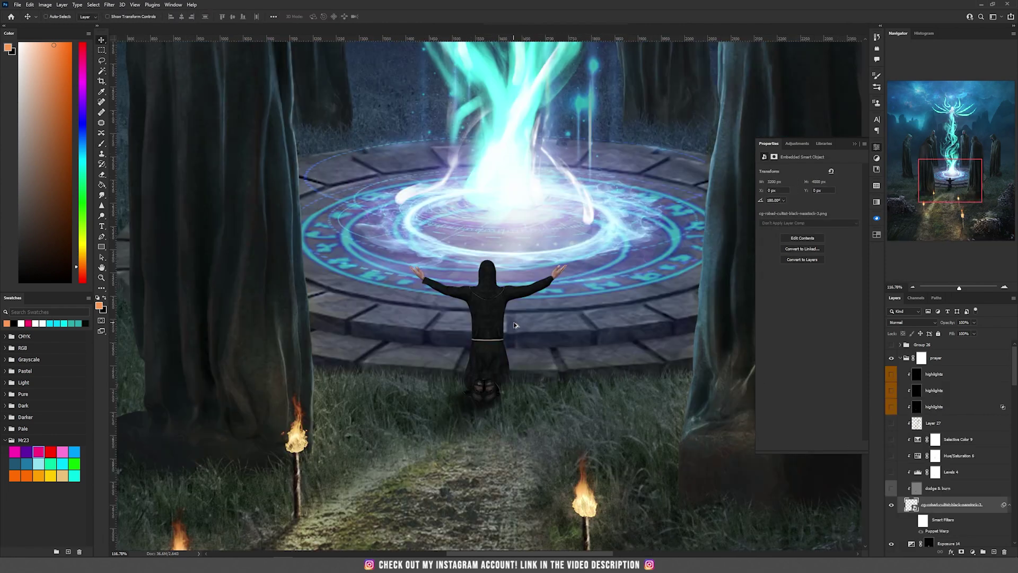
- Bend the kneeling hooded figure's arms with Puppet Warp so both hands reach upward toward the magic
{"action": "scroll", "coordinate": [514, 325], "scroll_direction": "up", "scroll_amount": 3}
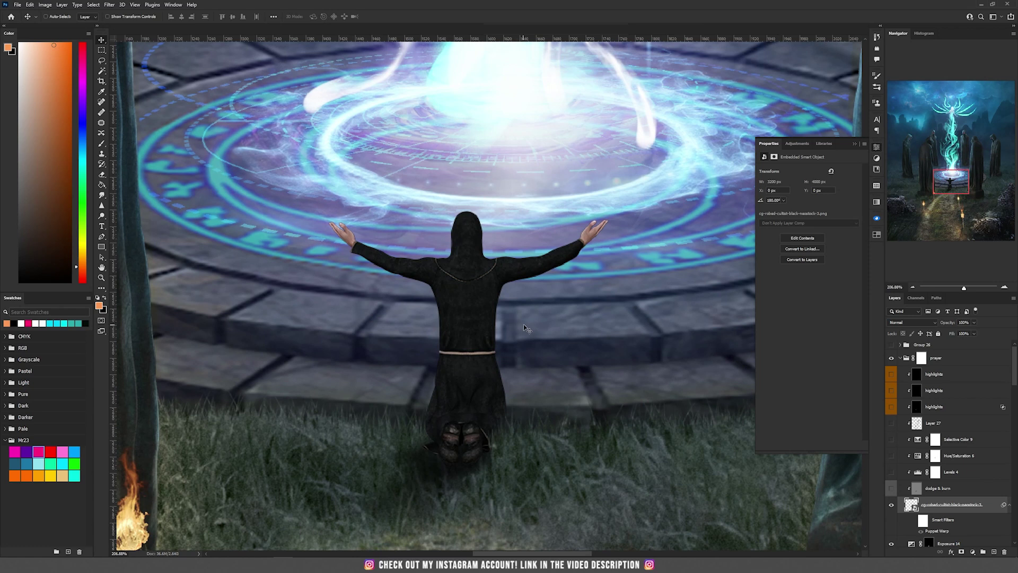
{"action": "scroll", "coordinate": [945, 502], "scroll_direction": "down", "scroll_amount": 2}
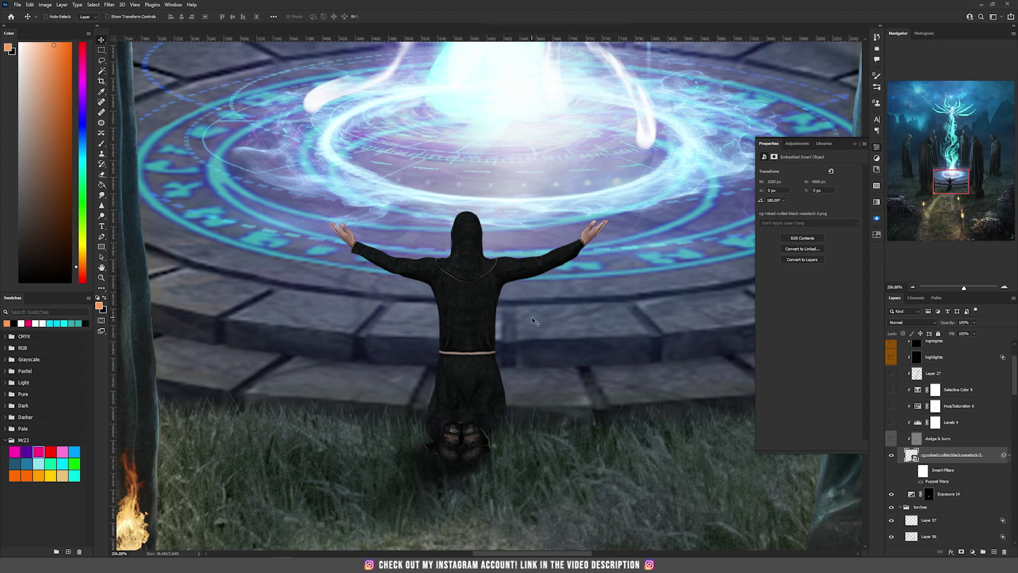
{"action": "scroll", "coordinate": [533, 321], "scroll_direction": "up", "scroll_amount": 2}
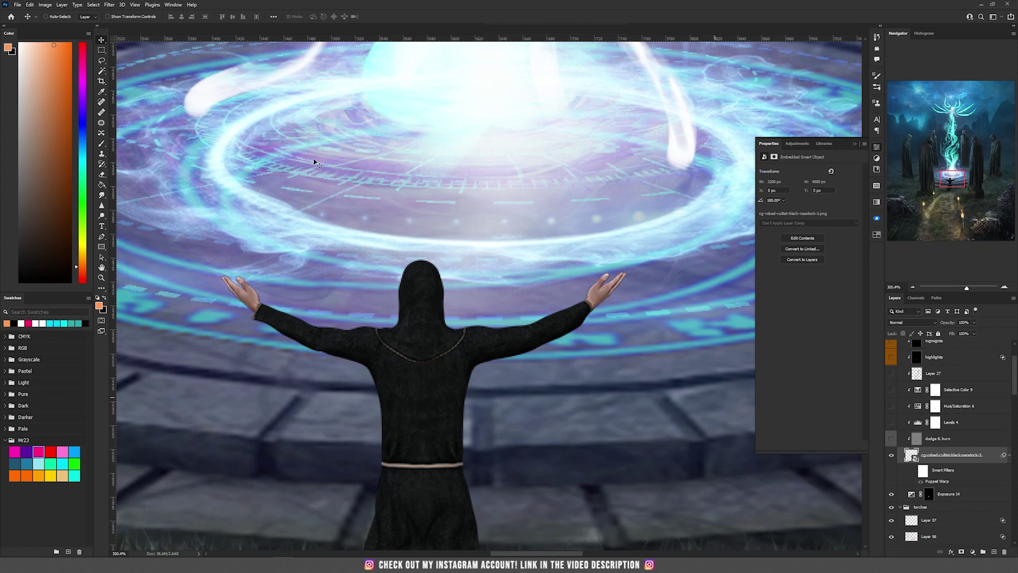
{"action": "left_click", "coordinate": [30, 5]}
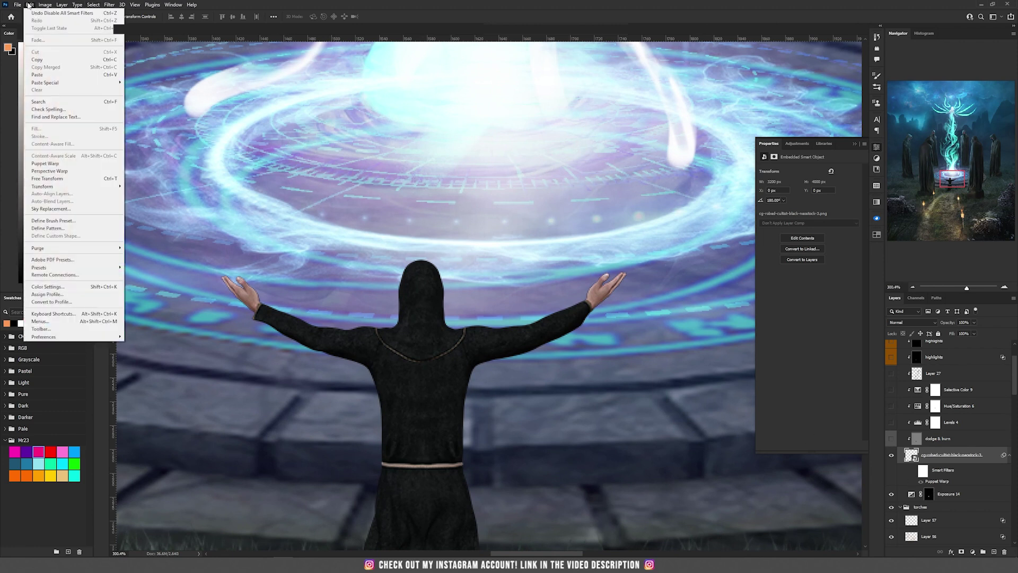
{"action": "left_click", "coordinate": [53, 163]}
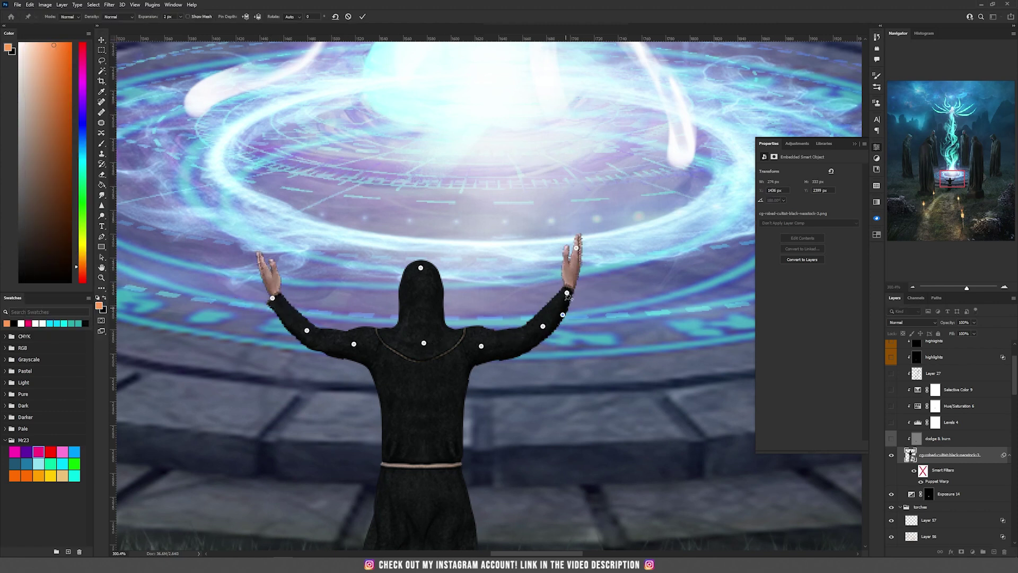
{"action": "left_click_drag", "start_coordinate": [577, 248], "coordinate": [610, 289]}
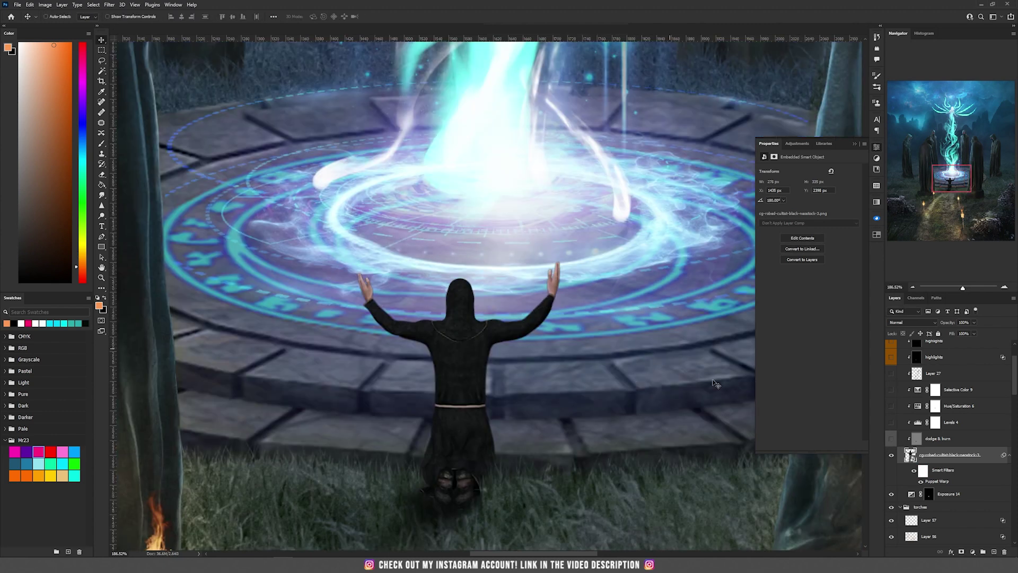
- Show the clipped "dodge & burn", "Levels 4" and Hue/Saturation layers above the kneeling figure
{"action": "left_click", "coordinate": [932, 440]}
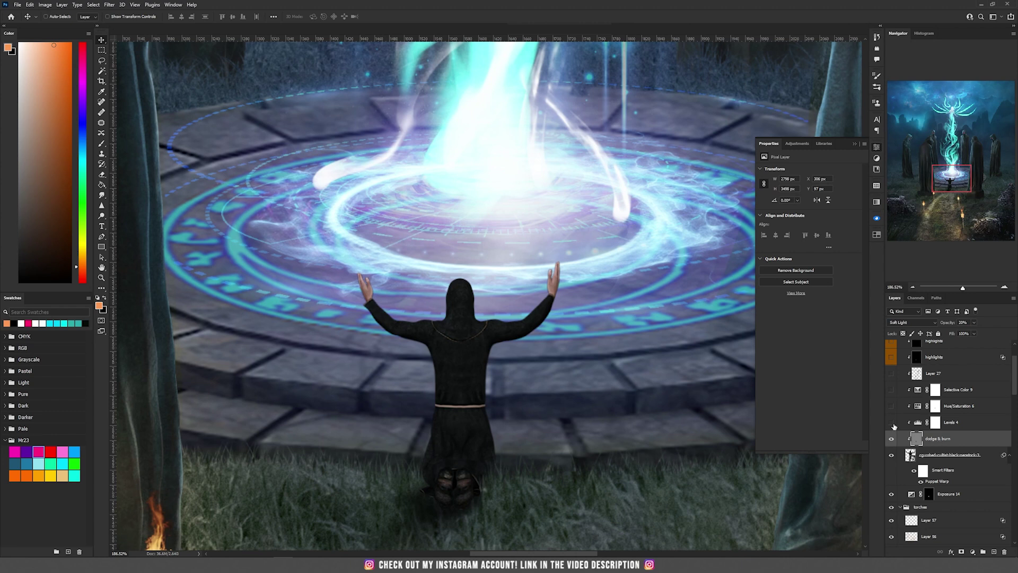
{"action": "left_click", "coordinate": [892, 423]}
{"action": "left_click", "coordinate": [919, 423]}
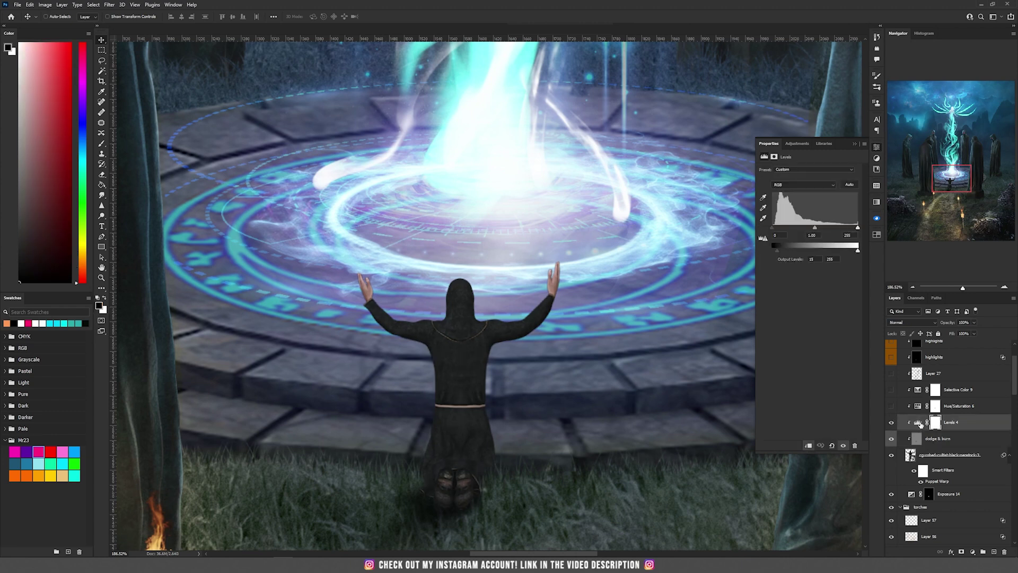
{"action": "left_click", "coordinate": [892, 406]}
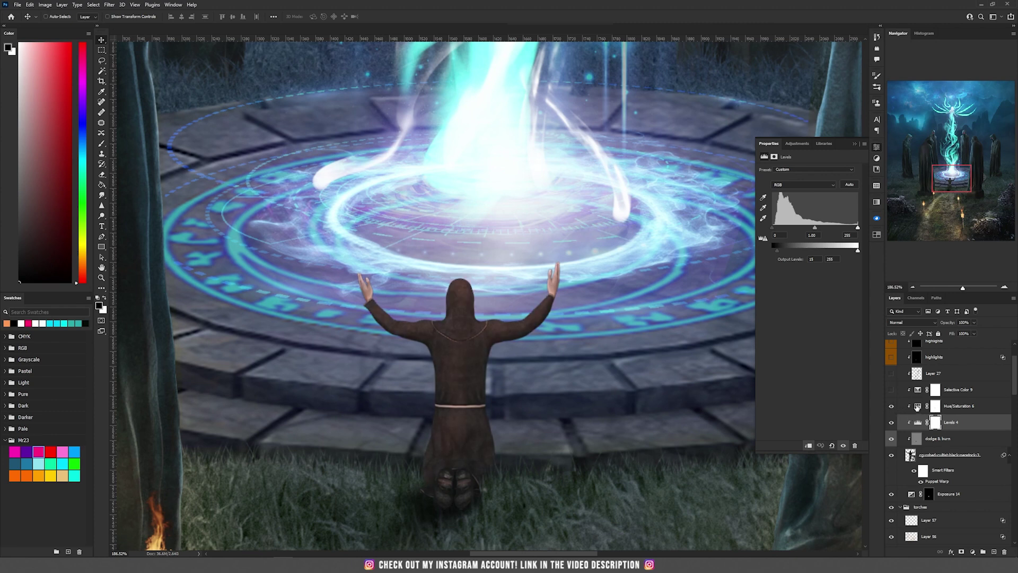
- Review the Hue/Saturation 6 adjustment and show the clipped Selective Color 9 and Layer 27 above the kneeling figure
{"action": "left_click", "coordinate": [918, 407]}
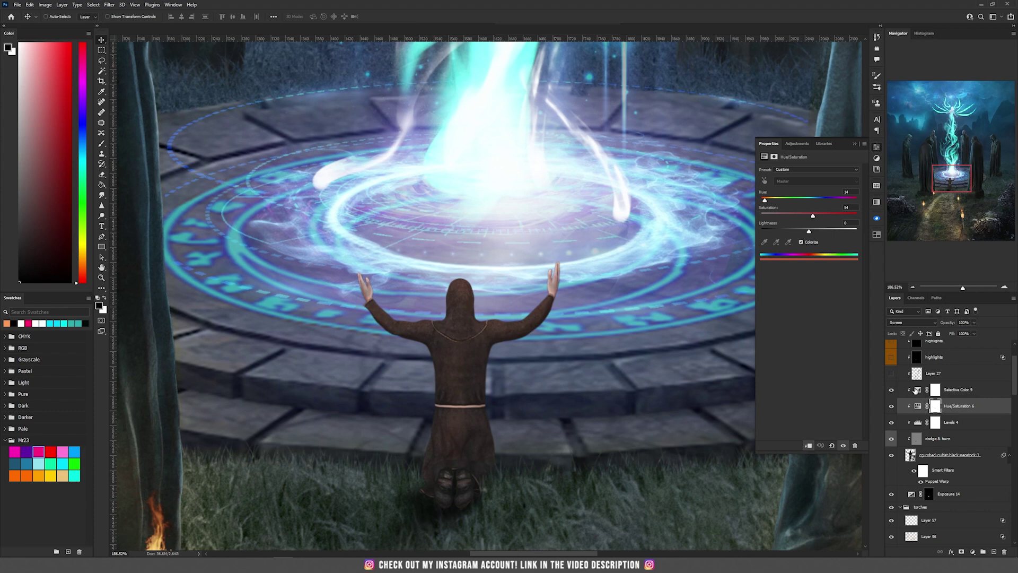
{"action": "left_click", "coordinate": [917, 391]}
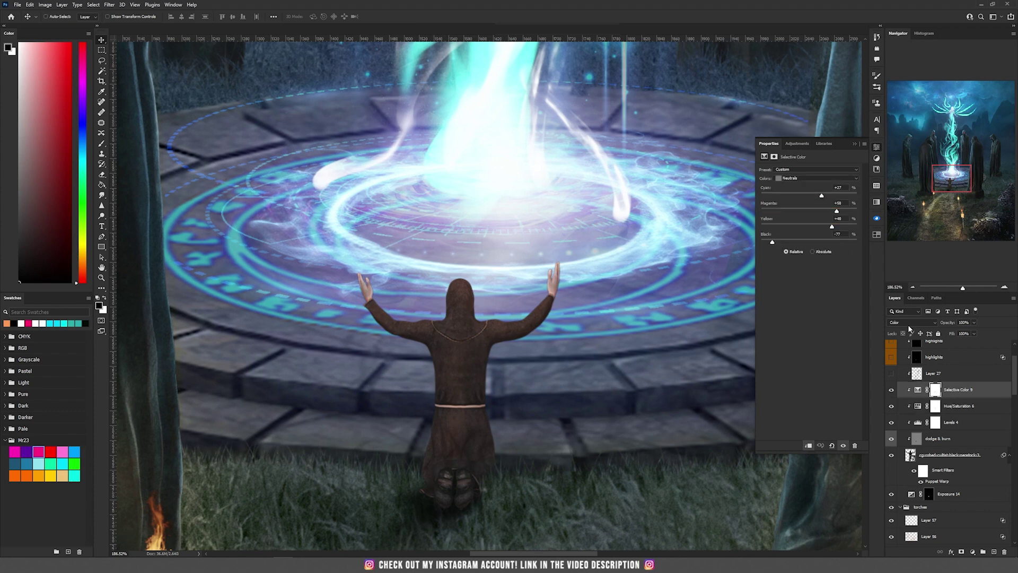
{"action": "left_click", "coordinate": [891, 373]}
{"action": "left_click", "coordinate": [929, 375]}
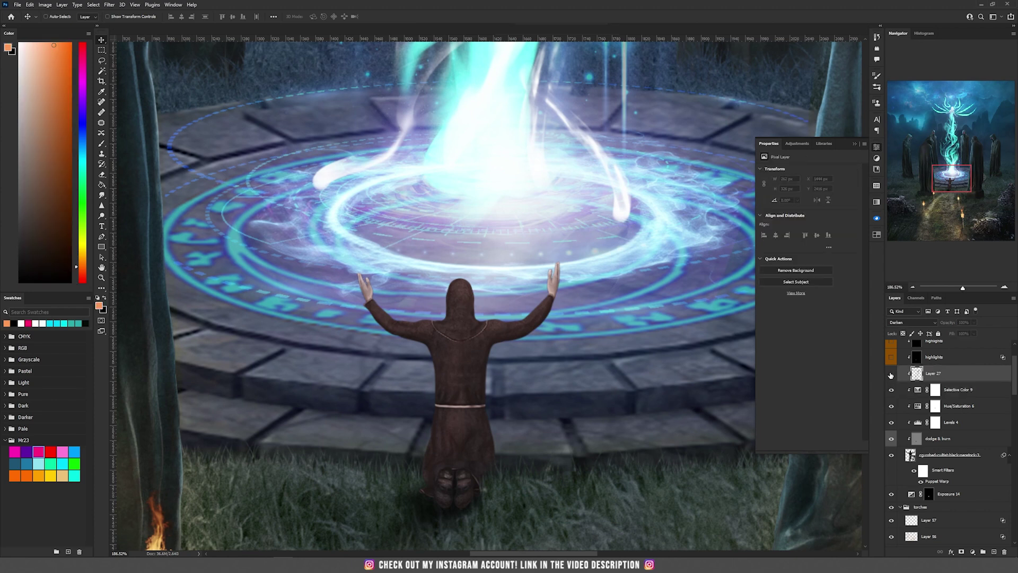
- Show the three clipped "highlights" layers of the prayer group from lowest to highest, checking the lowest one's blending settings
{"action": "left_click", "coordinate": [893, 359]}
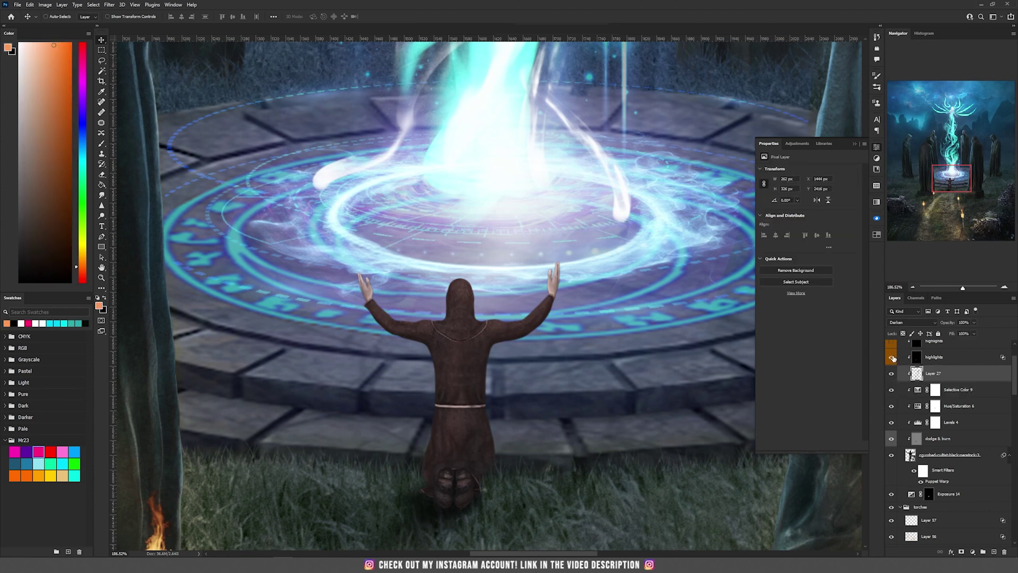
{"action": "scroll", "coordinate": [939, 393], "scroll_direction": "up", "scroll_amount": 3}
{"action": "left_click", "coordinate": [942, 396]}
{"action": "double_click", "coordinate": [946, 397]}
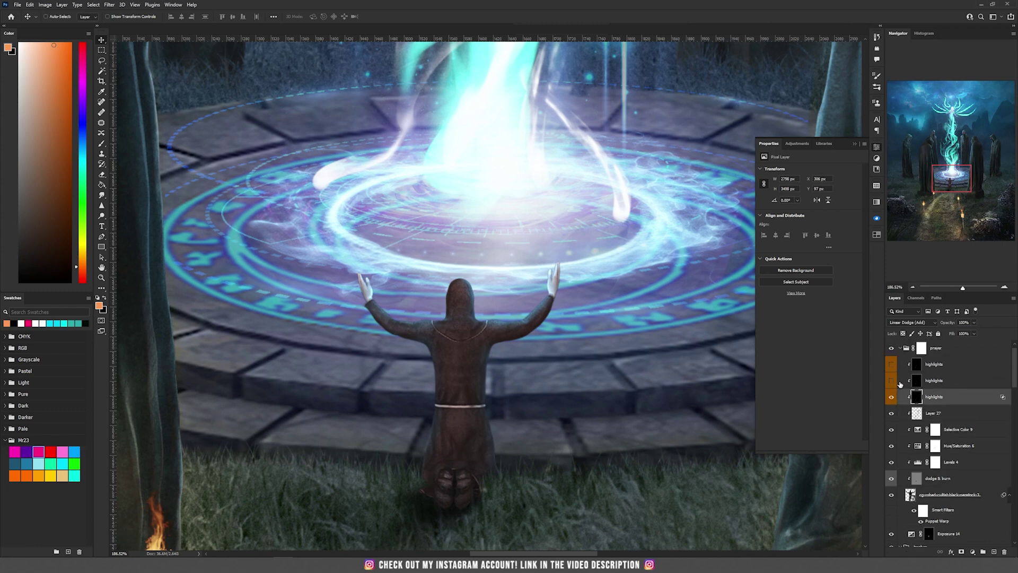
{"action": "key", "text": "Return"}
{"action": "left_click", "coordinate": [898, 380]}
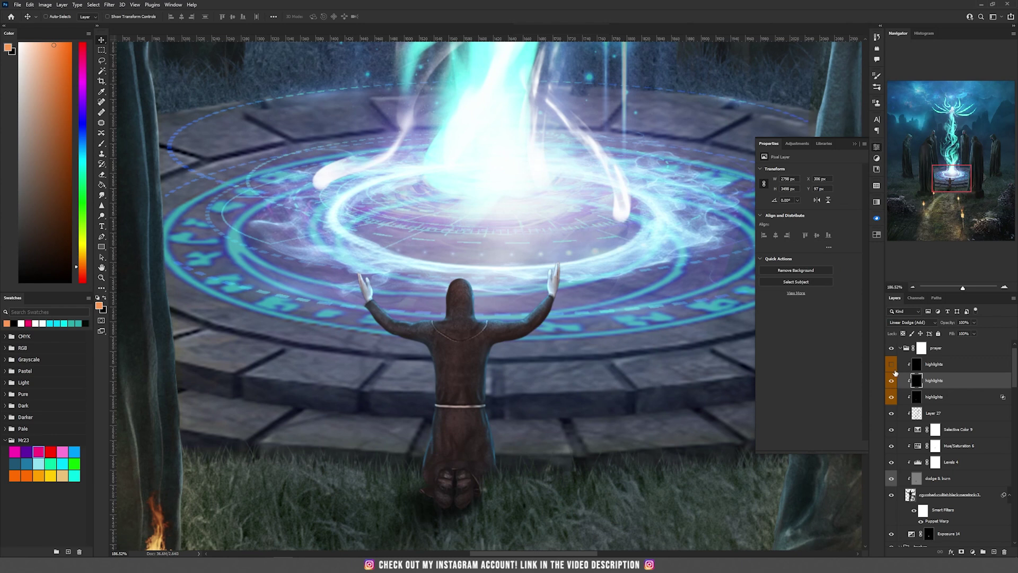
{"action": "left_click", "coordinate": [891, 365]}
{"action": "left_click", "coordinate": [944, 371]}
- Stamp all visible layers into a new layer above the prayer group and convert it to a smart object
{"action": "scroll", "coordinate": [945, 373], "scroll_direction": "up", "scroll_amount": 1}
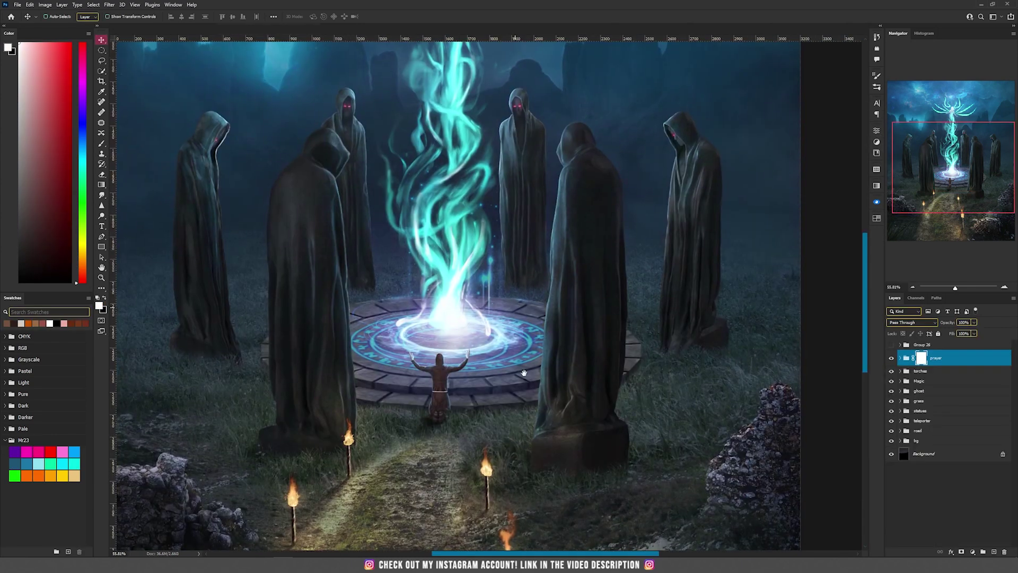
{"action": "left_click_drag", "start_coordinate": [523, 372], "coordinate": [530, 222]}
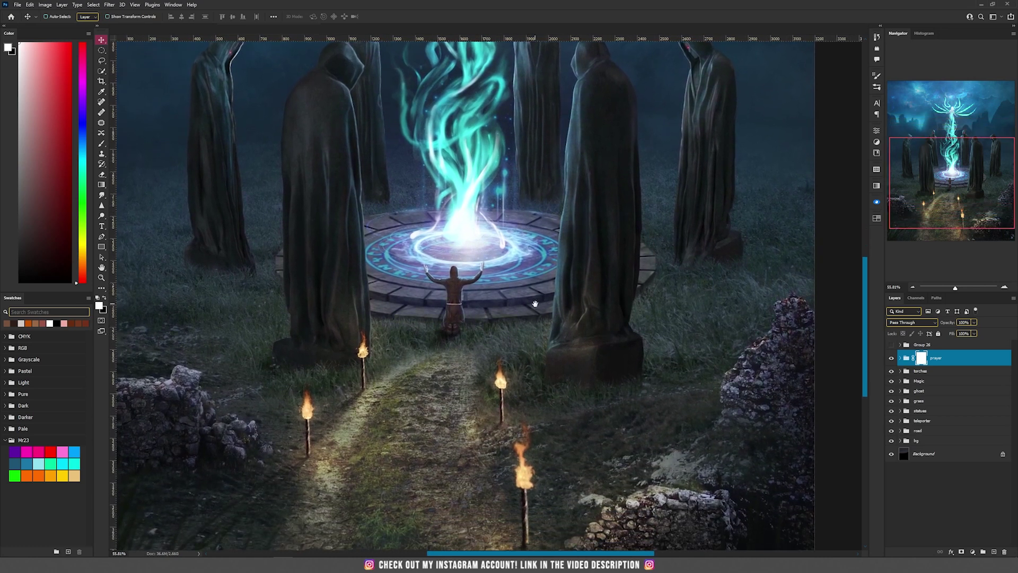
{"action": "left_click_drag", "start_coordinate": [528, 384], "coordinate": [537, 305]}
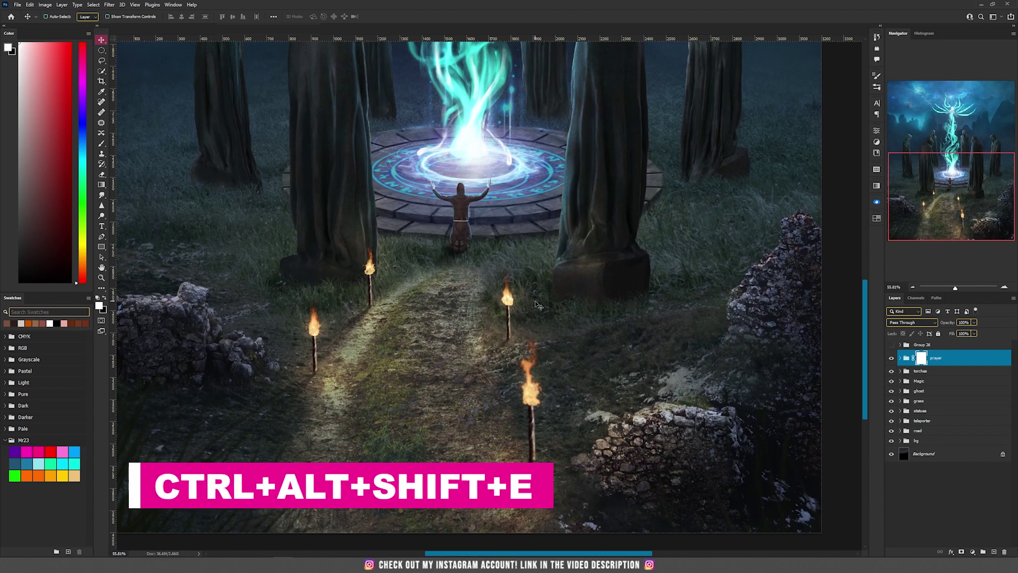
{"action": "key", "text": "ctrl+alt+shift+e"}
{"action": "right_click", "coordinate": [960, 358]}
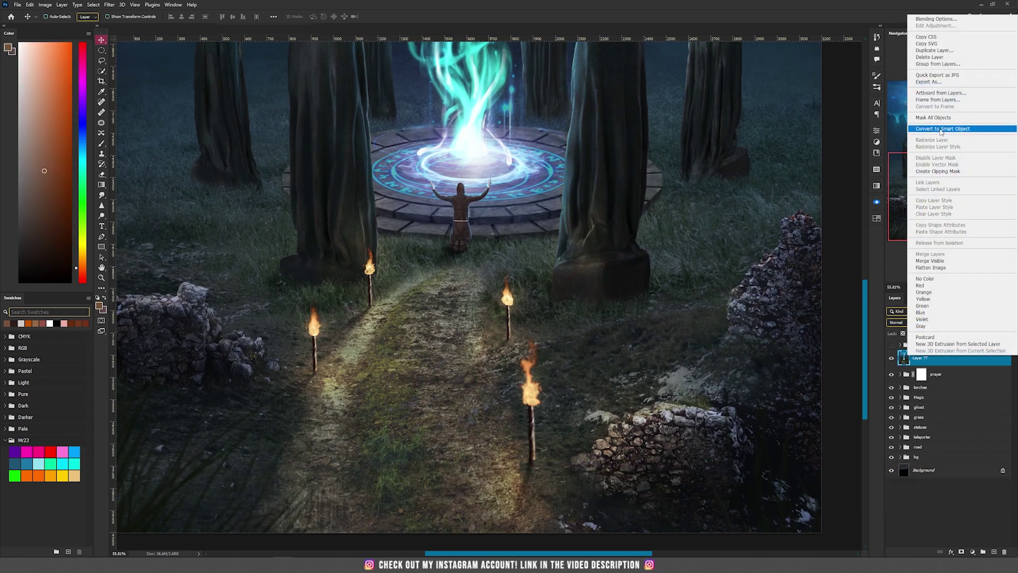
{"action": "left_click", "coordinate": [941, 129]}
- Apply the Camera Raw Filter to the stamped smart object as an overall grade
{"action": "left_click", "coordinate": [109, 5]}
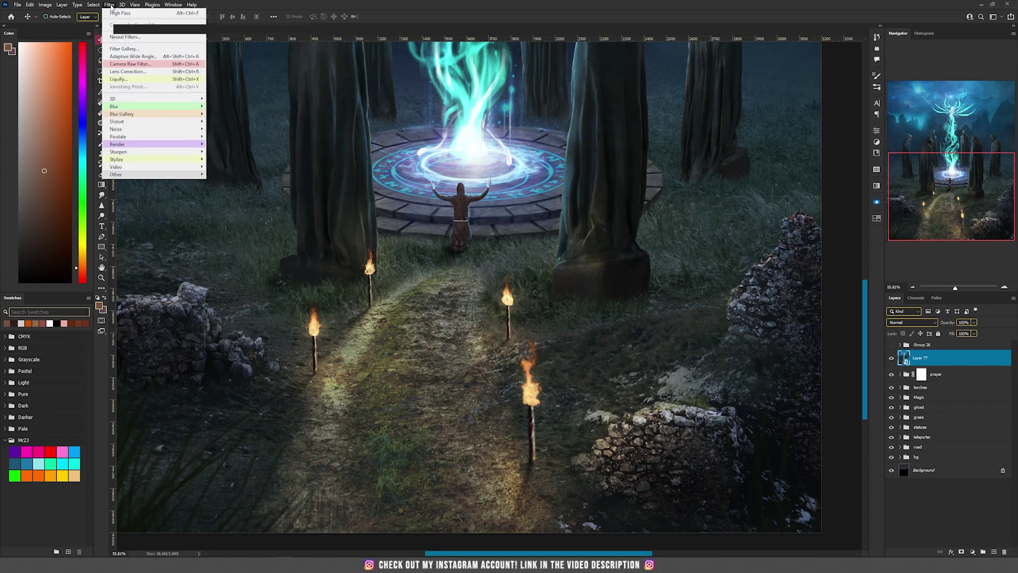
{"action": "left_click", "coordinate": [142, 65]}
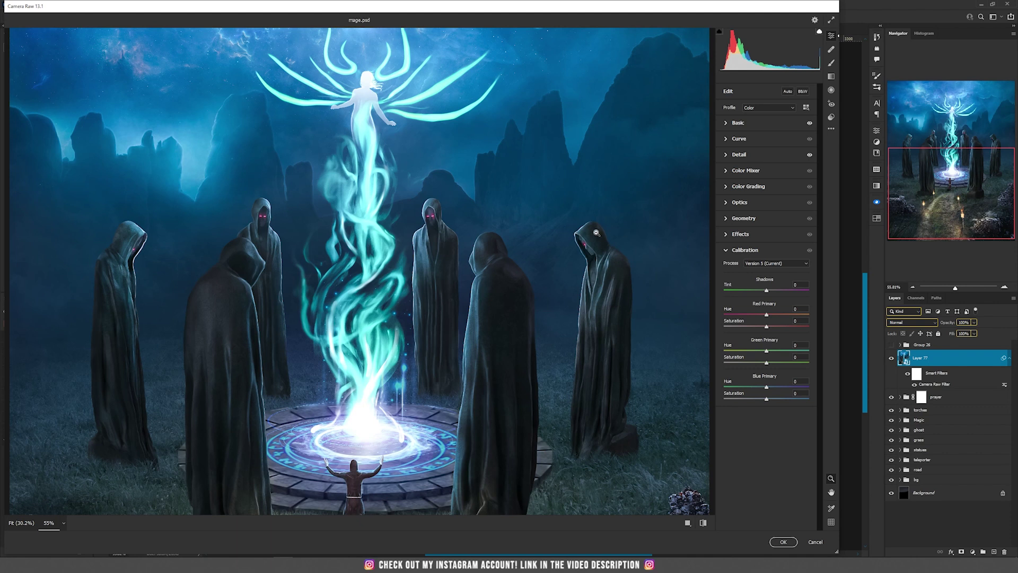
{"action": "left_click", "coordinate": [783, 542]}
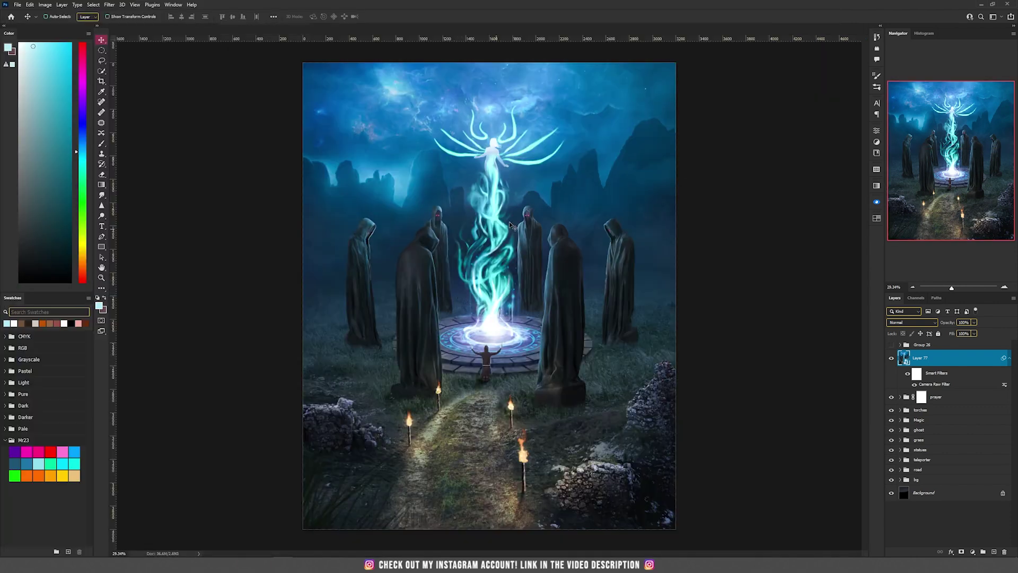
- Add a new layer above the graded smart object in Color Dodge mode for brushing a glow on the ghost woman
{"action": "scroll", "coordinate": [519, 209], "scroll_direction": "up", "scroll_amount": 5}
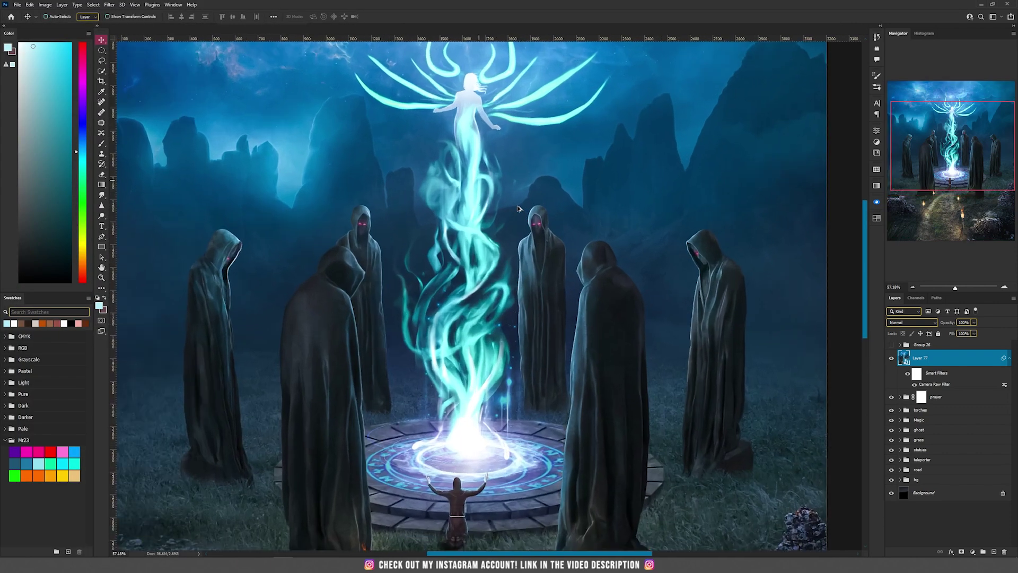
{"action": "key", "text": "b"}
{"action": "scroll", "coordinate": [448, 301], "scroll_direction": "up", "scroll_amount": 4}
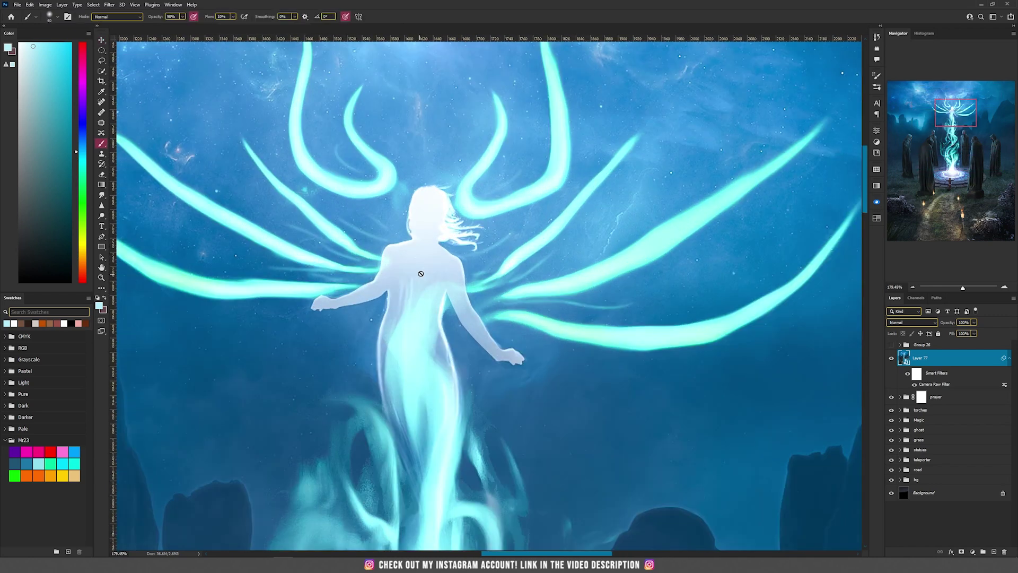
{"action": "scroll", "coordinate": [448, 301], "scroll_direction": "up", "scroll_amount": 3}
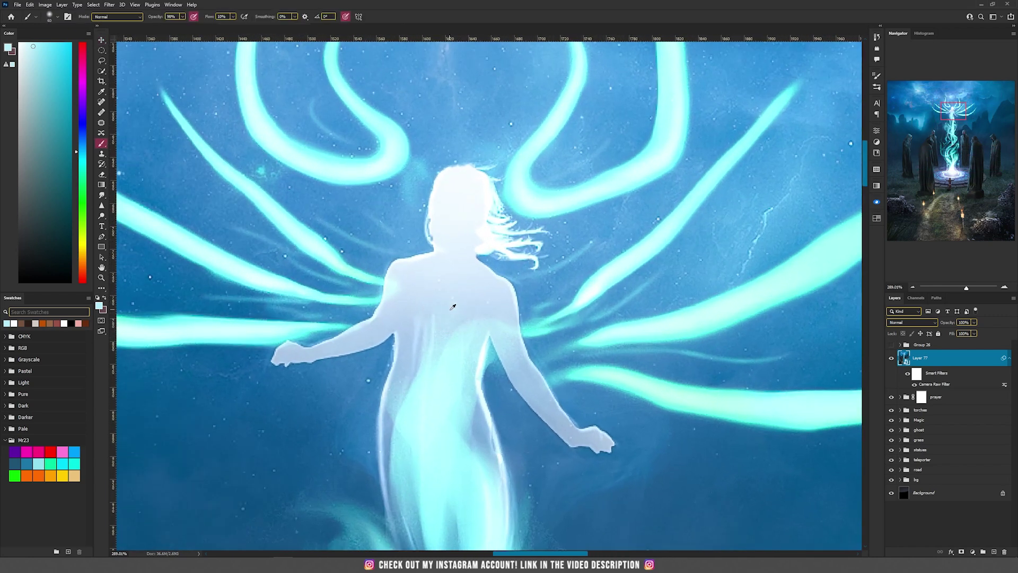
{"action": "left_click", "coordinate": [995, 553]}
{"action": "left_click", "coordinate": [912, 322]}
{"action": "left_click", "coordinate": [913, 387]}
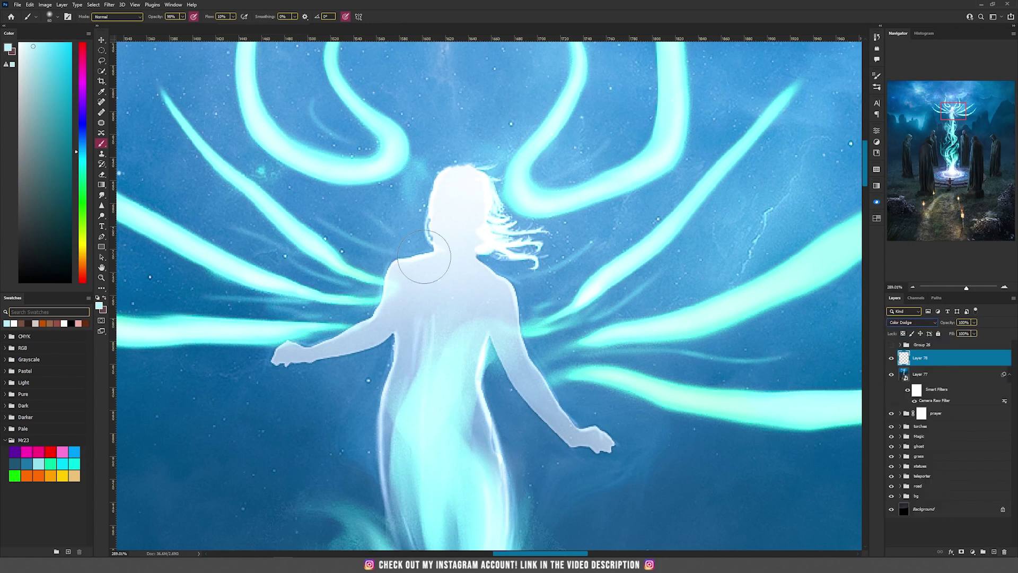
- Set the foreground to pale cyan (RGB 199, 244, 255) and softly brush a brighter glow over the ghost woman's body
{"action": "left_click", "coordinate": [33, 44]}
{"action": "left_click", "coordinate": [8, 48]}
{"action": "left_click_drag", "start_coordinate": [659, 296], "coordinate": [656, 285]}
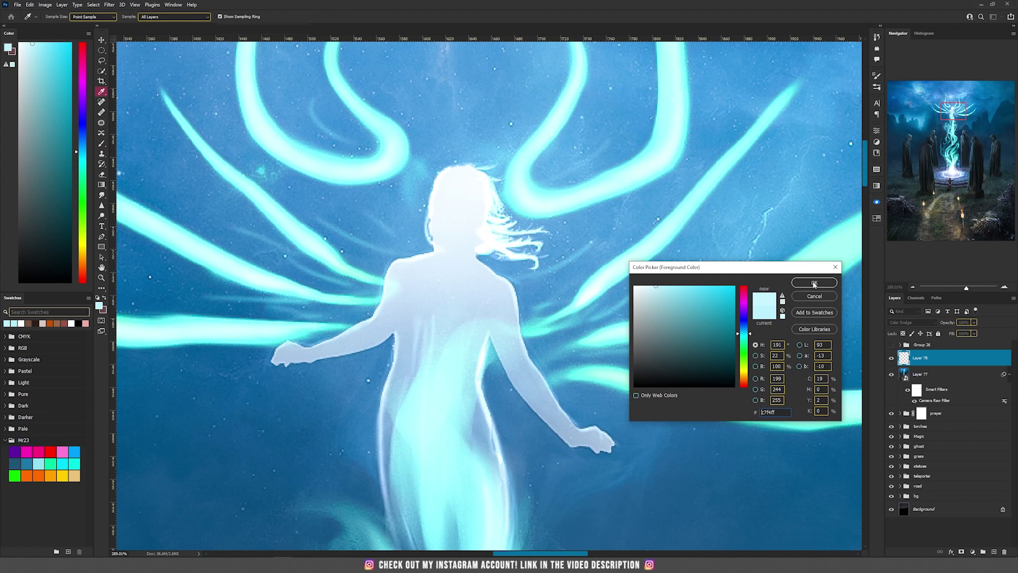
{"action": "left_click", "coordinate": [814, 283]}
{"action": "mouse_move", "coordinate": [419, 492]}
{"action": "left_mouse_down"}
{"action": "mouse_move", "coordinate": [414, 332]}
{"action": "mouse_move", "coordinate": [404, 313]}
{"action": "left_mouse_up"}
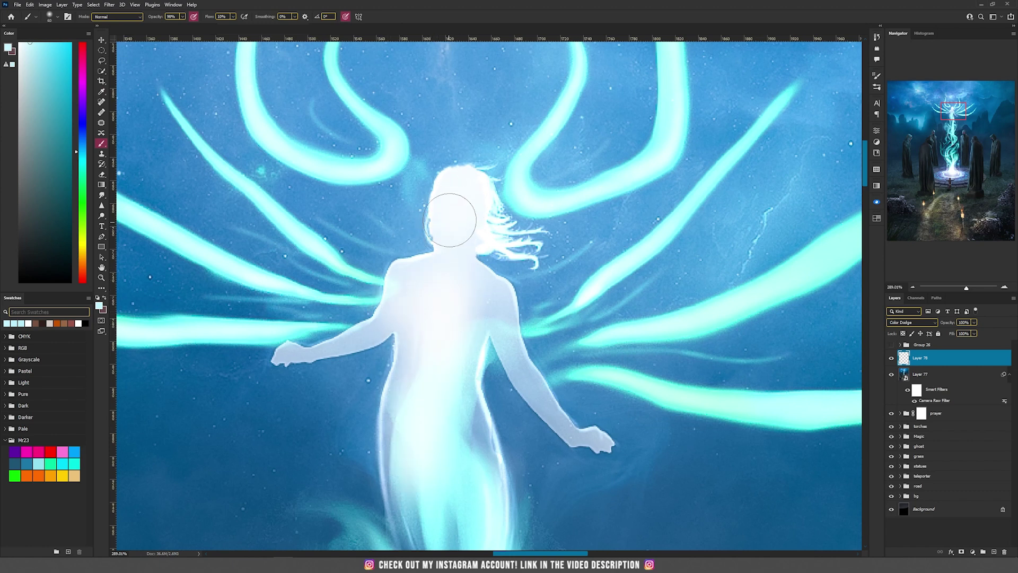
{"action": "mouse_move", "coordinate": [466, 288]}
{"action": "left_mouse_down"}
{"action": "mouse_move", "coordinate": [497, 314]}
{"action": "mouse_move", "coordinate": [562, 420]}
{"action": "mouse_move", "coordinate": [477, 296]}
{"action": "mouse_move", "coordinate": [405, 472]}
{"action": "left_mouse_up"}
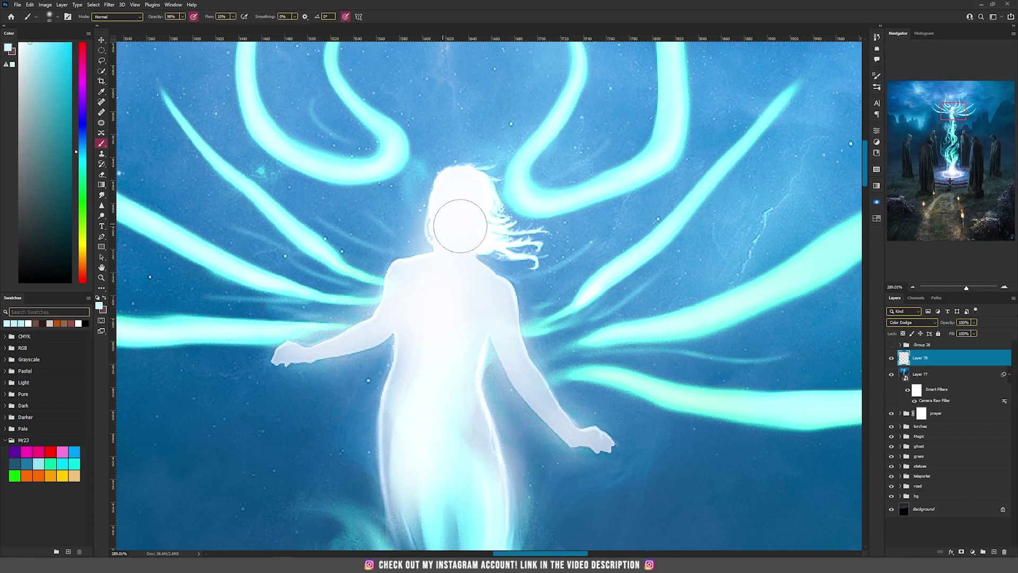
{"action": "key", "text": "ctrl+minus"}
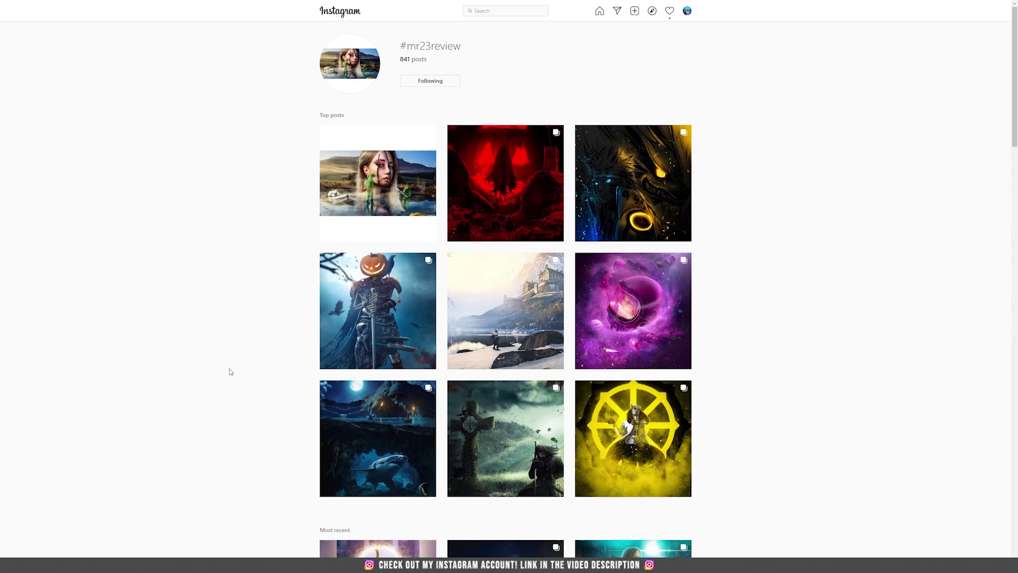
- Switch to Instagram and browse the top and most recent posts under the #mr23review hashtag
{"action": "scroll", "coordinate": [230, 372], "scroll_direction": "down", "scroll_amount": 6}
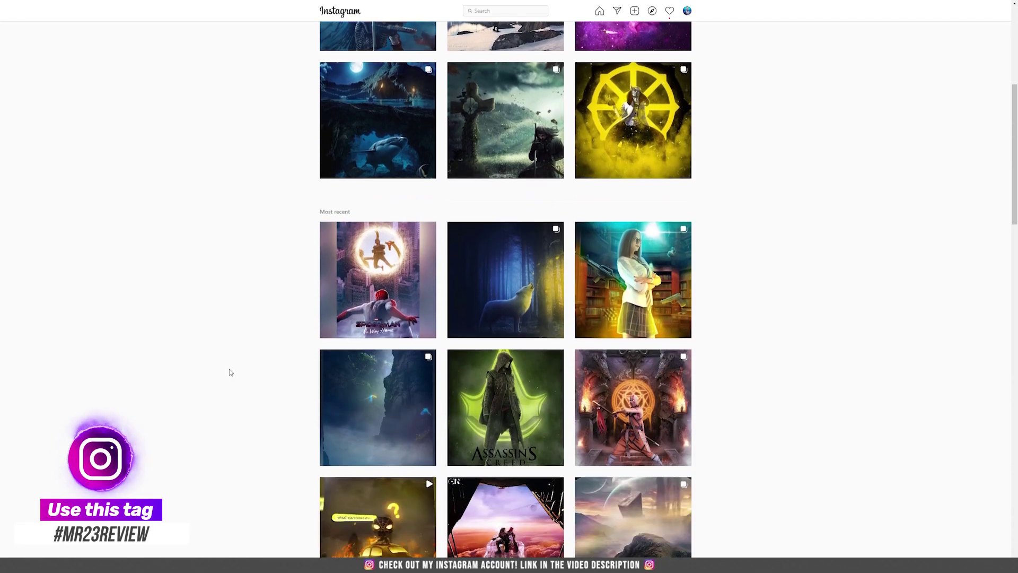
{"action": "scroll", "coordinate": [229, 370], "scroll_direction": "down", "scroll_amount": 4}
{"action": "scroll", "coordinate": [229, 371], "scroll_direction": "up", "scroll_amount": 10}
{"action": "left_click_drag", "start_coordinate": [477, 55], "coordinate": [432, 52]}
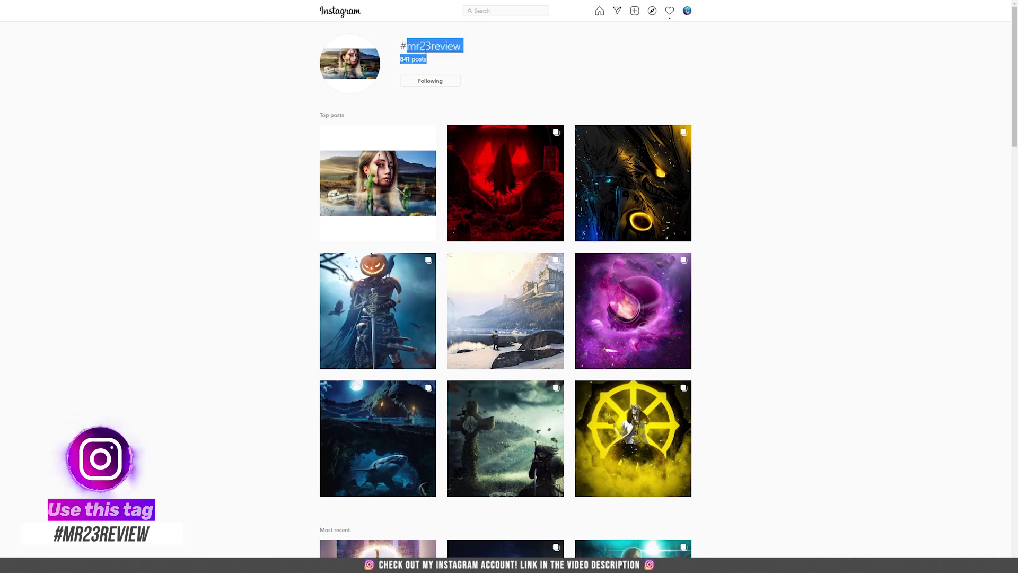
{"action": "left_click", "coordinate": [467, 50]}
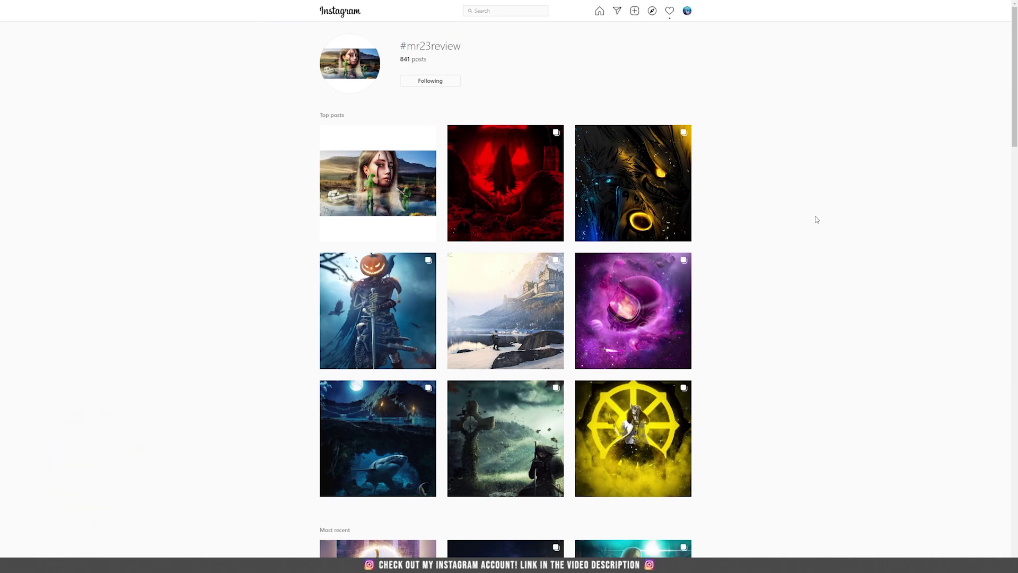
{"action": "scroll", "coordinate": [786, 231], "scroll_direction": "down", "scroll_amount": 7}
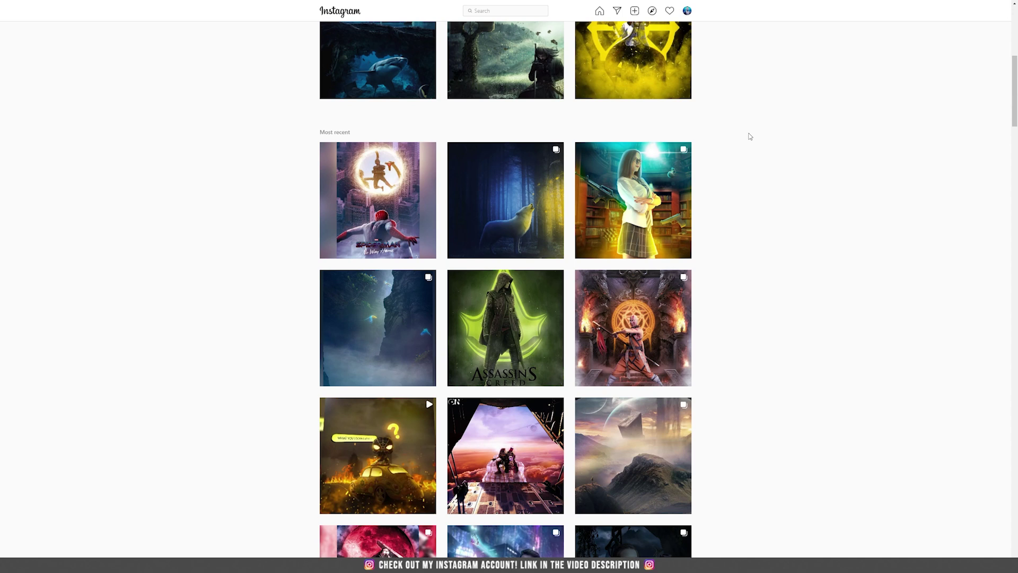
{"action": "scroll", "coordinate": [742, 142], "scroll_direction": "down", "scroll_amount": 4}
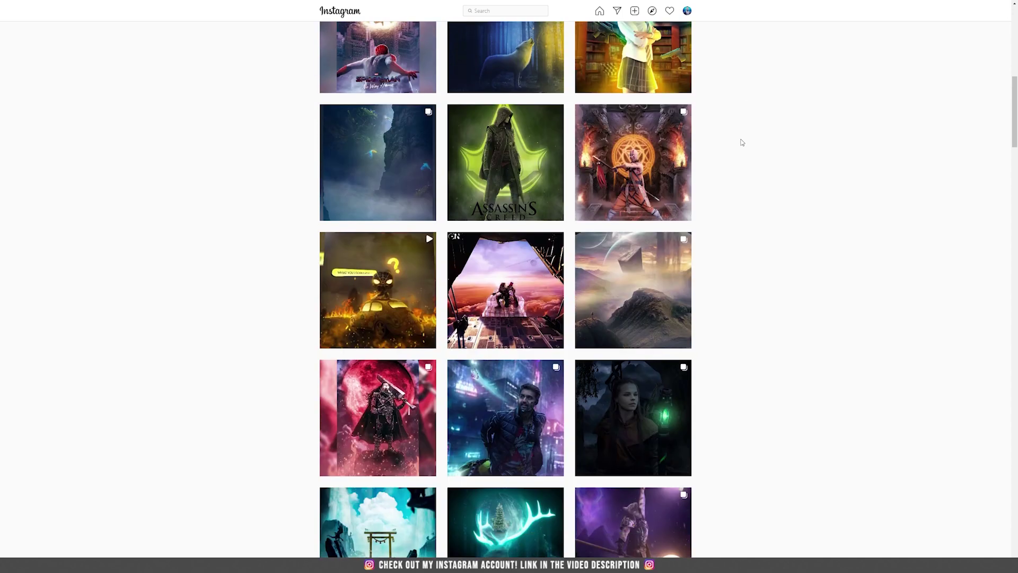
- Open the neon cyberpunk portrait post and look through its carousel from the detail close-ups to the original outdoor photo
{"action": "left_click", "coordinate": [502, 374]}
{"action": "mouse_move", "coordinate": [668, 21]}
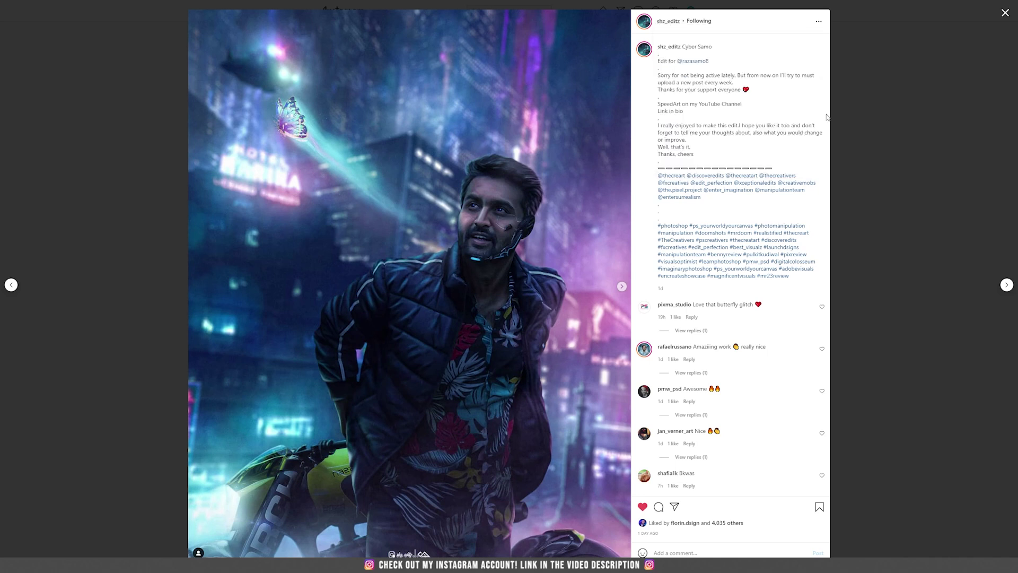
{"action": "left_click", "coordinate": [622, 287]}
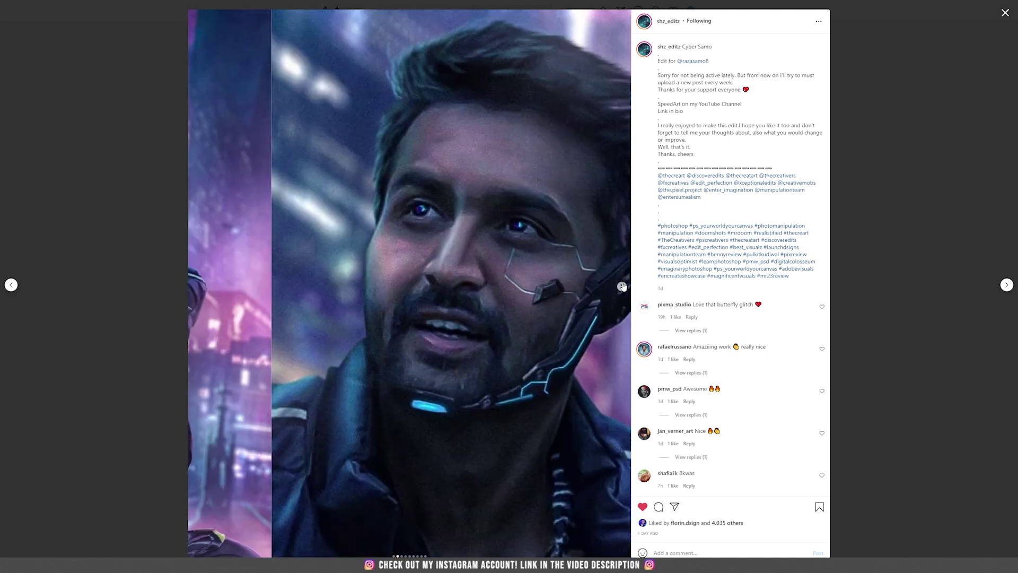
{"action": "left_click", "coordinate": [622, 287]}
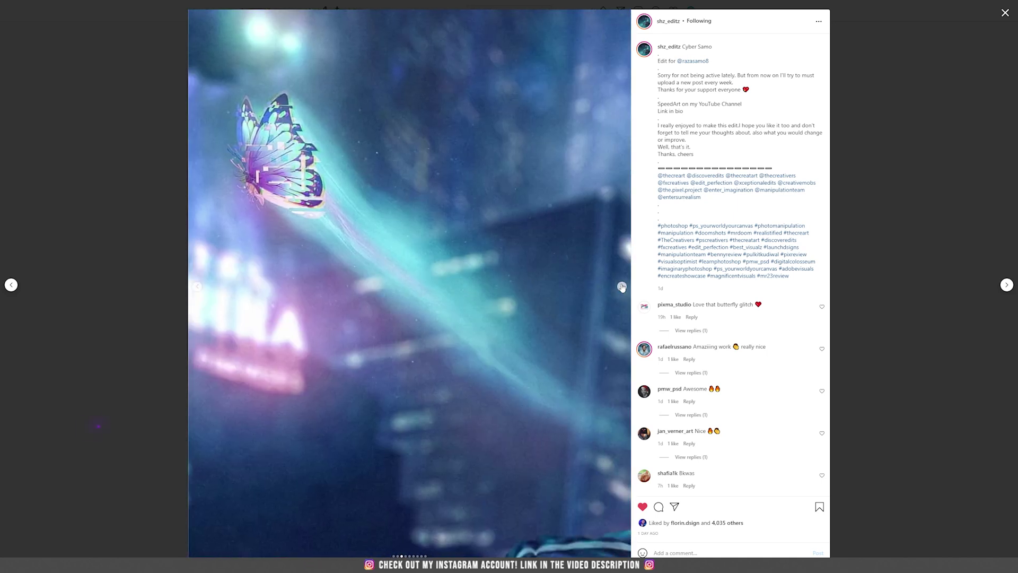
{"action": "left_click", "coordinate": [622, 287]}
{"action": "left_click", "coordinate": [621, 287]}
{"action": "left_click", "coordinate": [622, 287]}
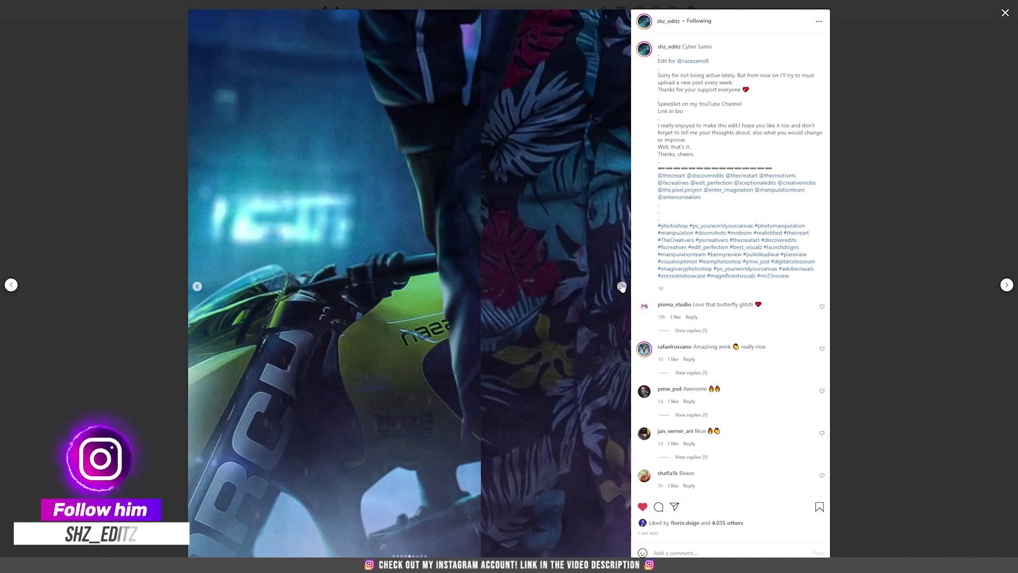
{"action": "left_click", "coordinate": [621, 287]}
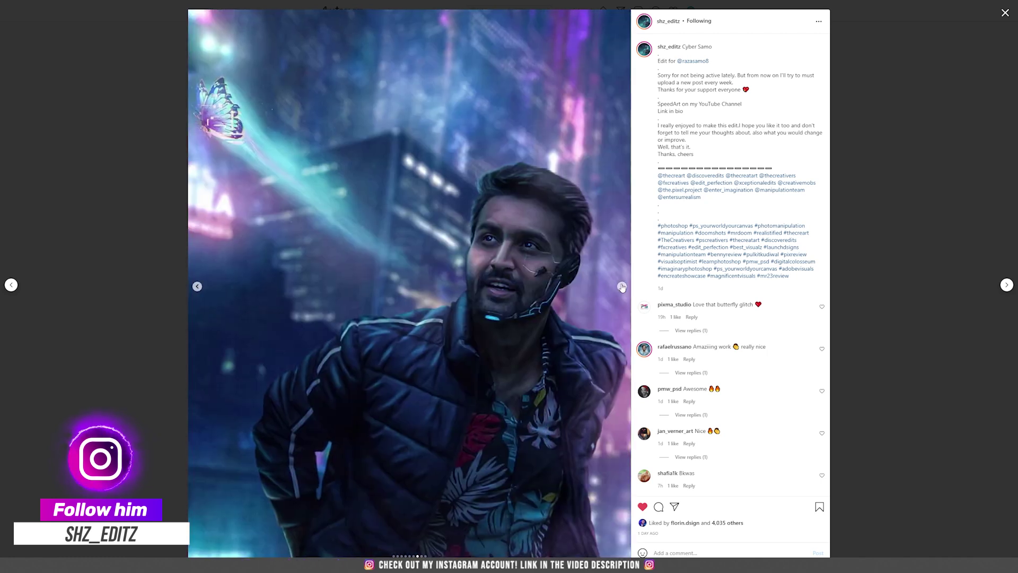
{"action": "left_click", "coordinate": [621, 287]}
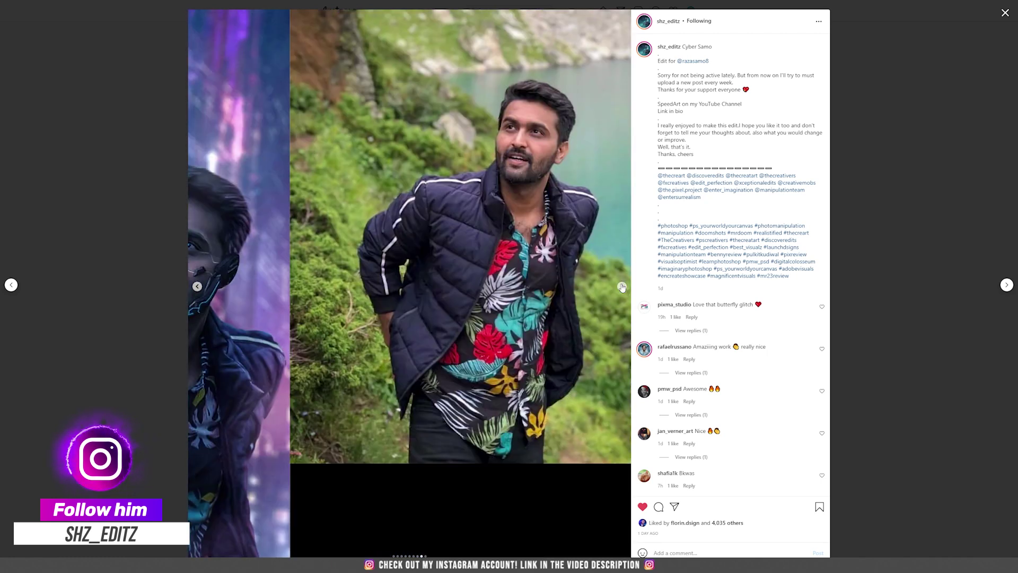